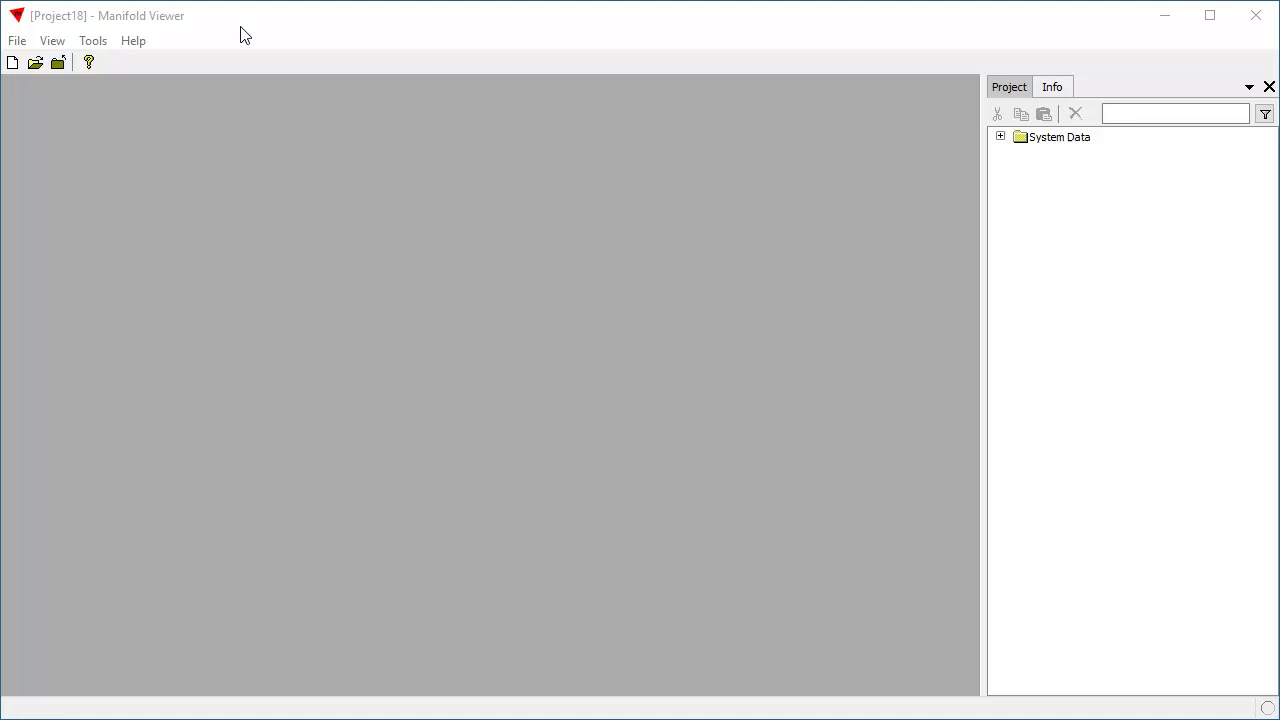
Bring the Manifold Viewer window with the empty Project18 into focus.
{"action": "left_click", "coordinate": [293, 28]}
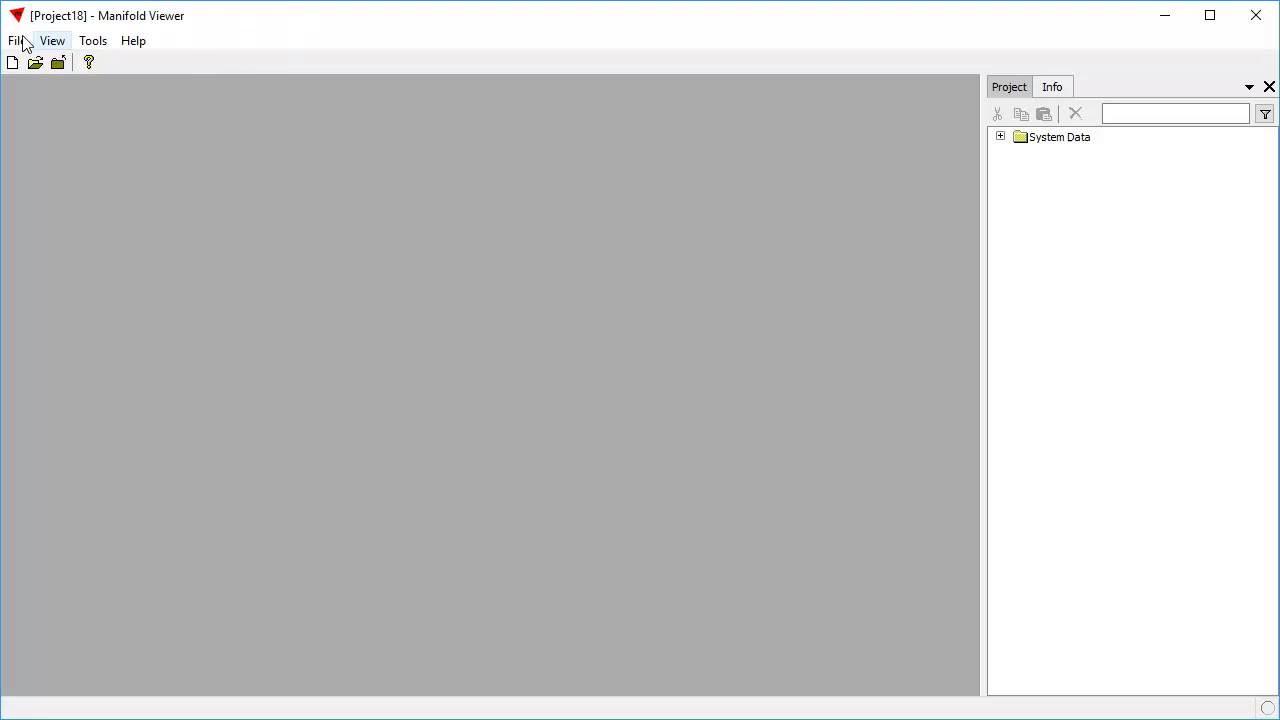
Import restaurants.csv, open the restaurants table, and widen its address column to show full addresses.
{"action": "left_click", "coordinate": [17, 44]}
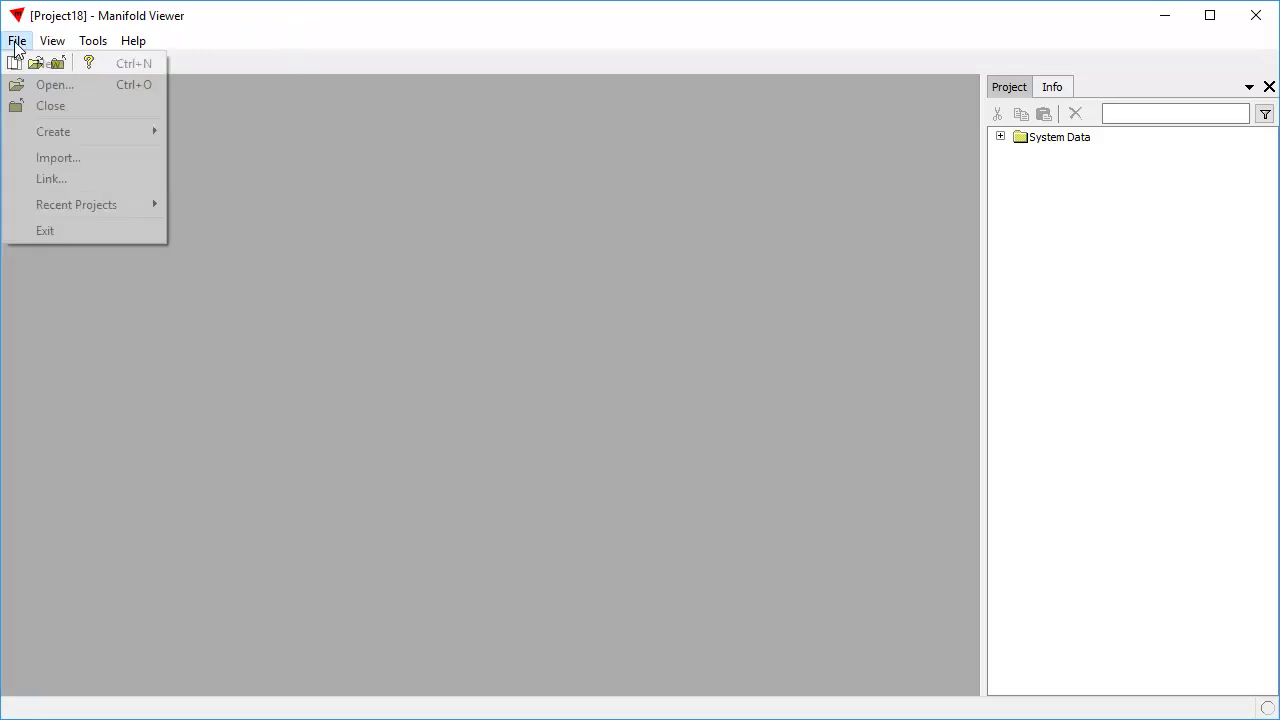
{"action": "left_click", "coordinate": [96, 160]}
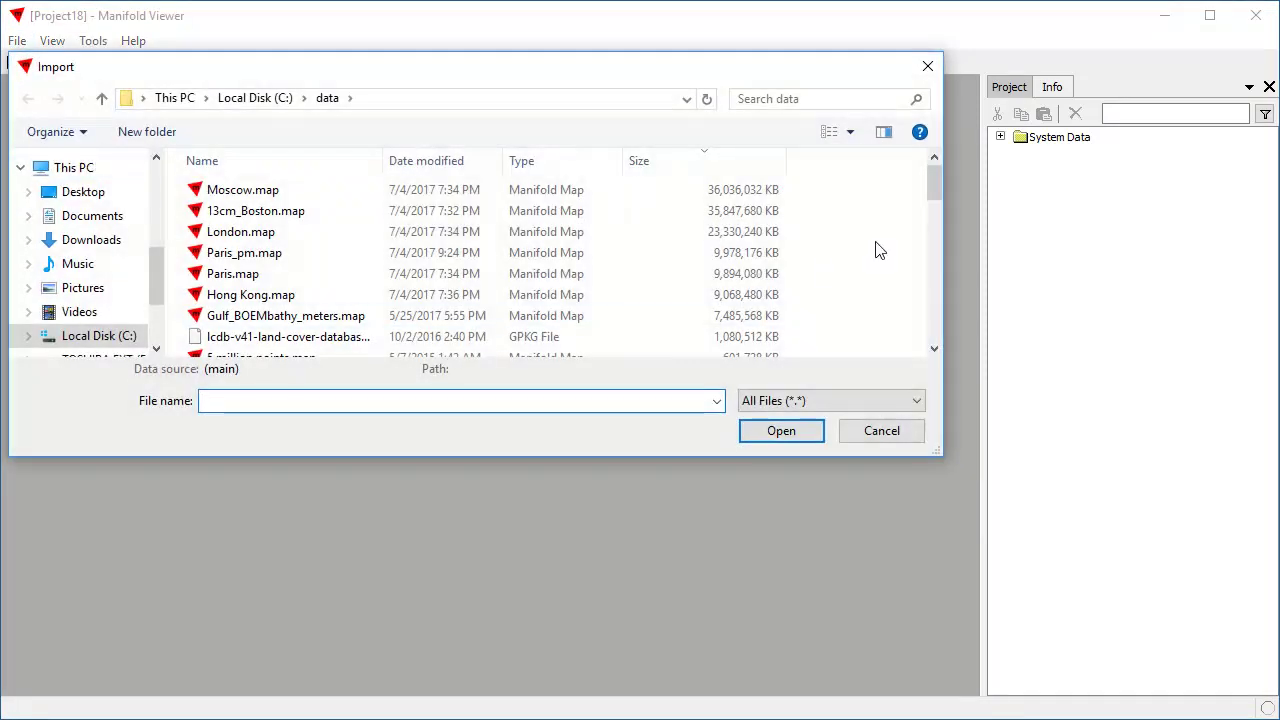
{"action": "left_click_drag", "start_coordinate": [937, 175], "coordinate": [936, 317]}
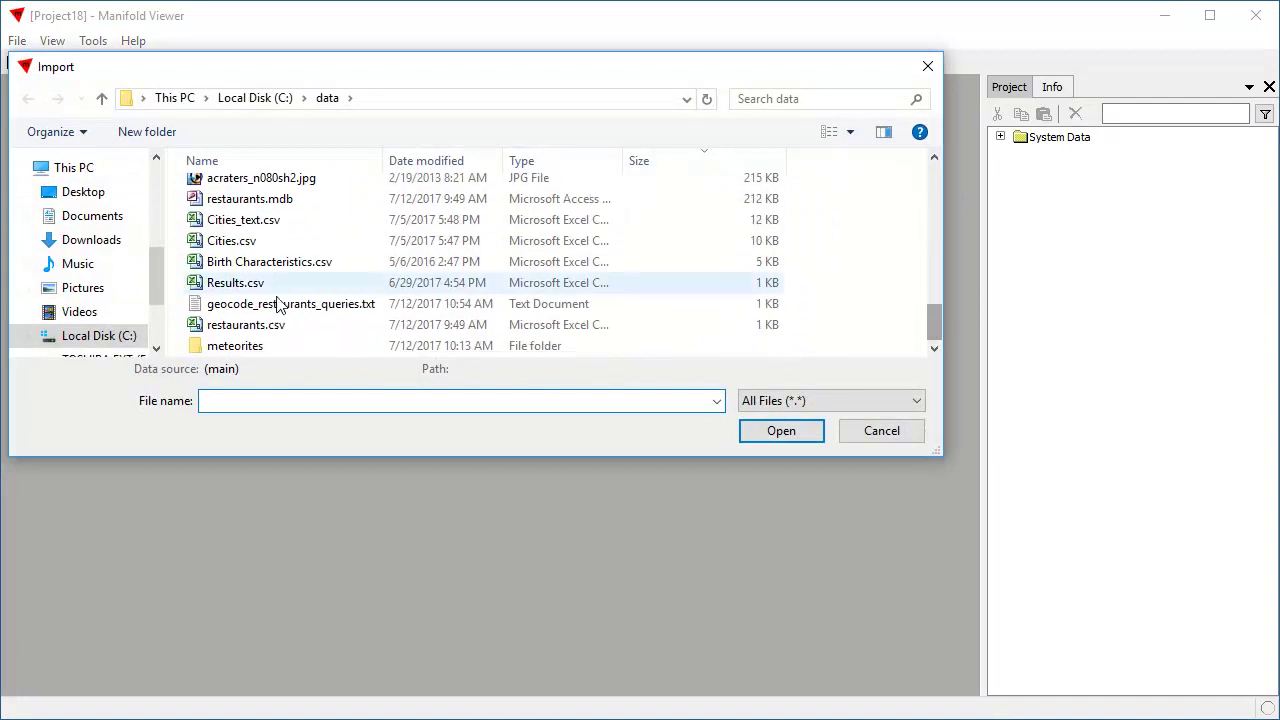
{"action": "left_click", "coordinate": [262, 333]}
{"action": "left_click", "coordinate": [790, 430]}
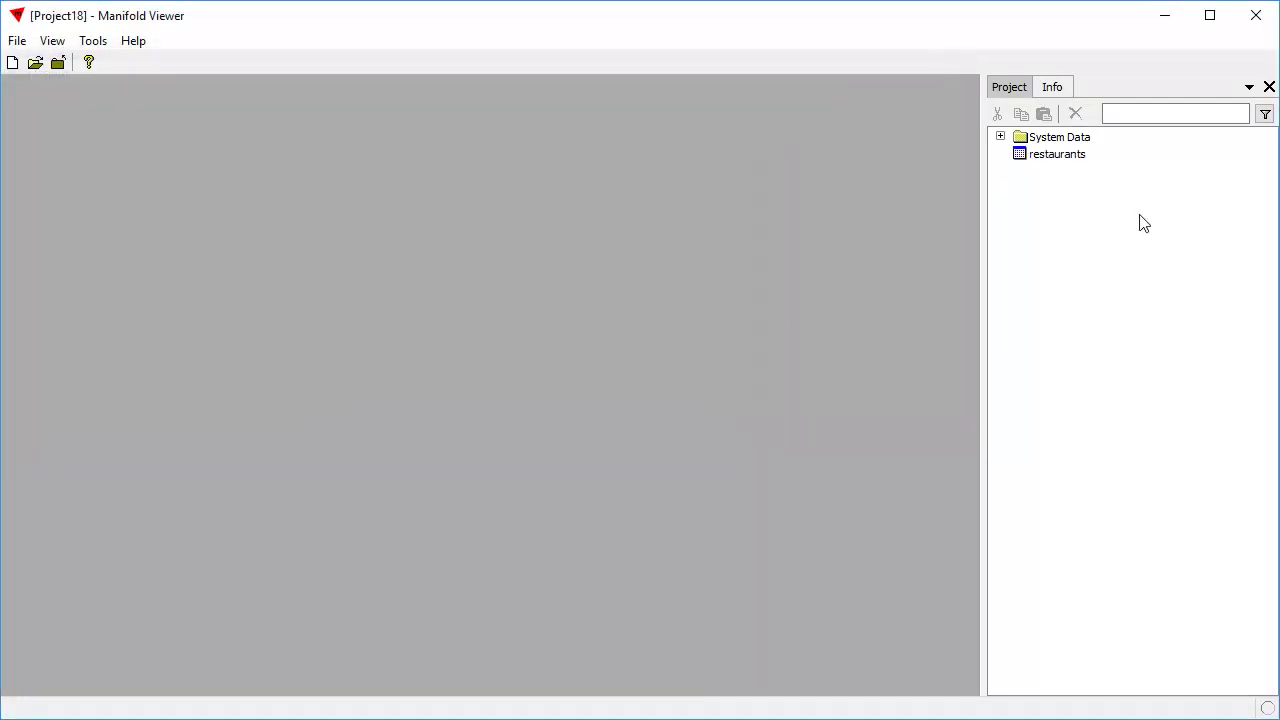
{"action": "double_click", "coordinate": [1045, 155]}
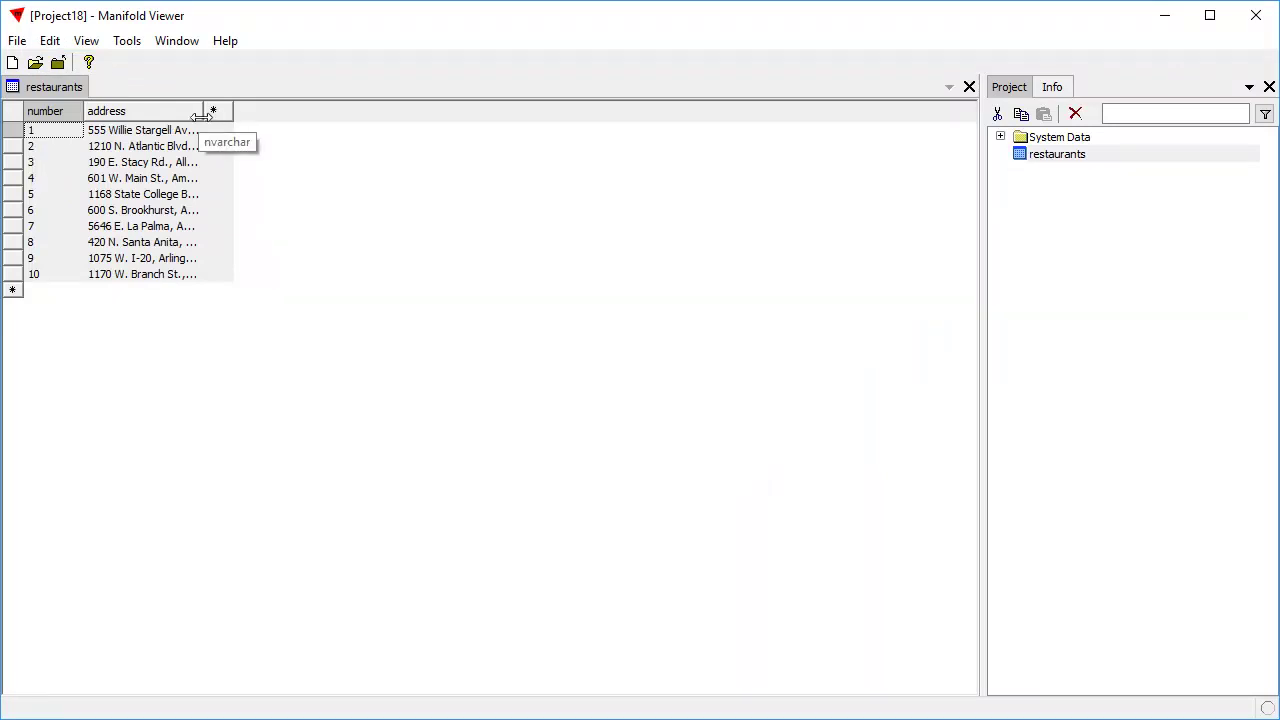
{"action": "left_click_drag", "start_coordinate": [205, 112], "coordinate": [404, 149]}
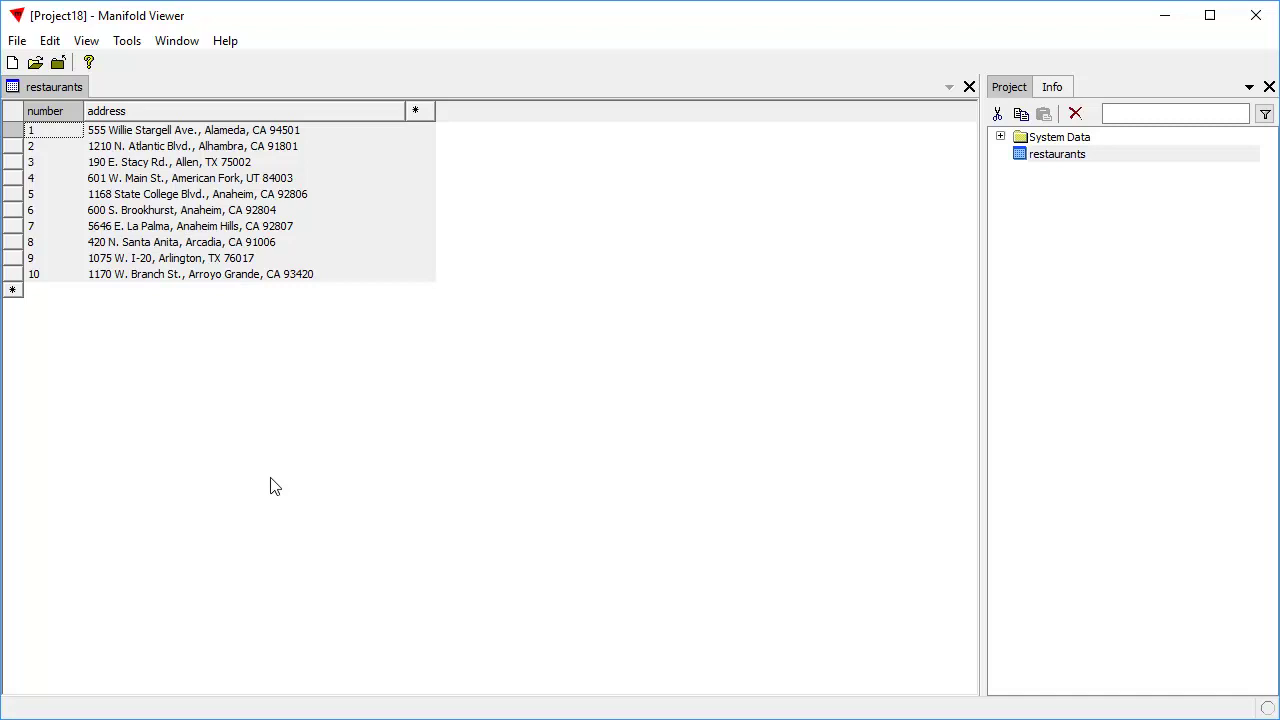
Add a new float64 field named mfd_id in the restaurants table schema.
{"action": "left_click", "coordinate": [49, 40]}
{"action": "left_click", "coordinate": [92, 352]}
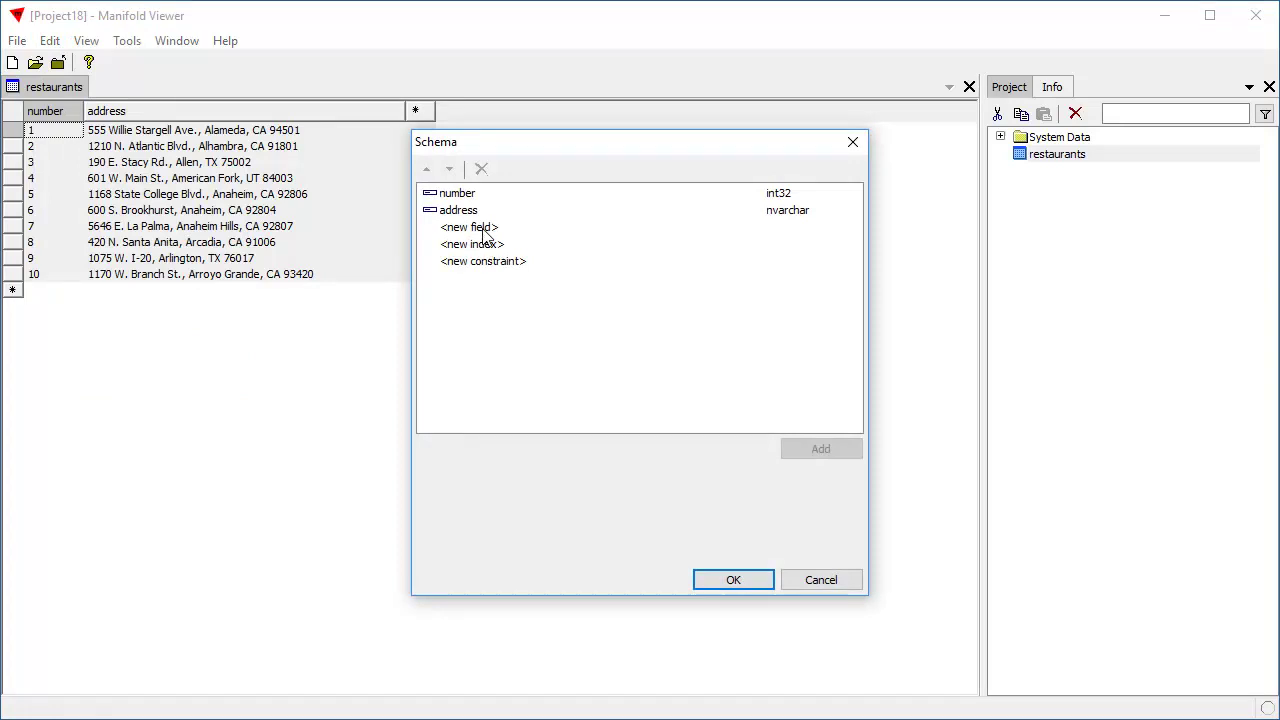
{"action": "left_click", "coordinate": [480, 228]}
{"action": "left_click", "coordinate": [507, 448]}
{"action": "type", "text": "m"}
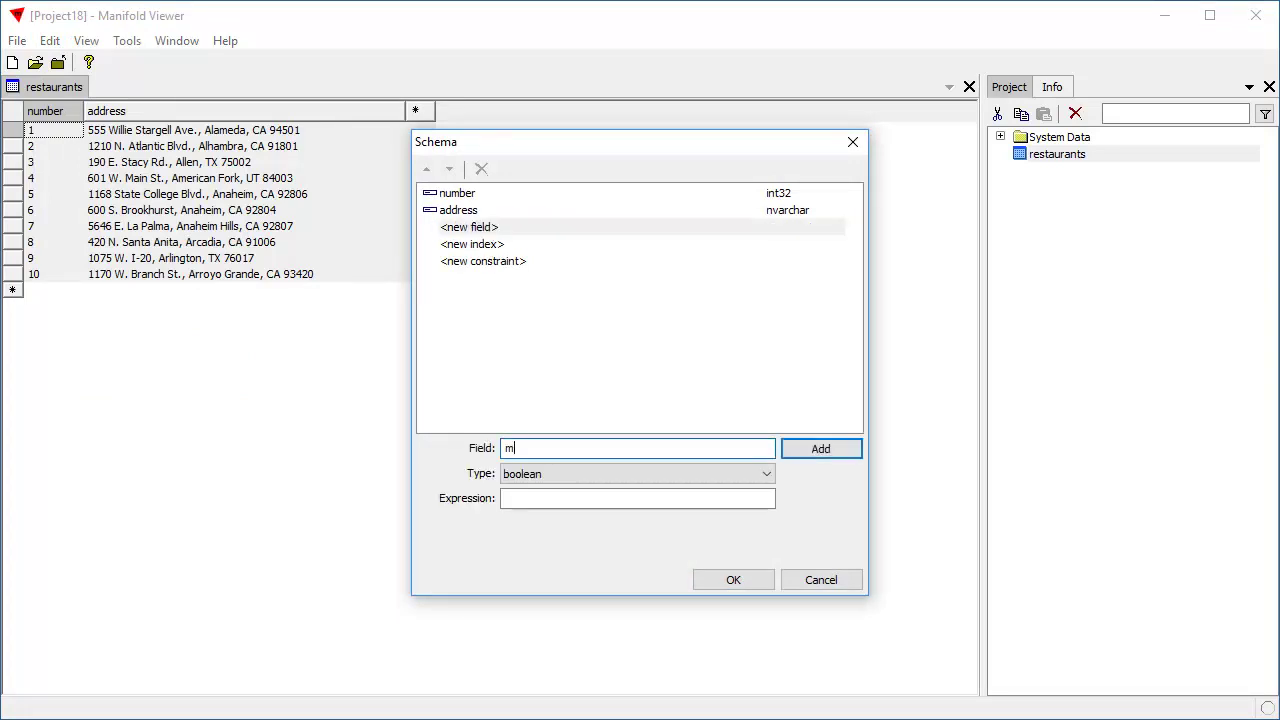
{"action": "type", "text": "fd_id"}
{"action": "left_click", "coordinate": [767, 473]}
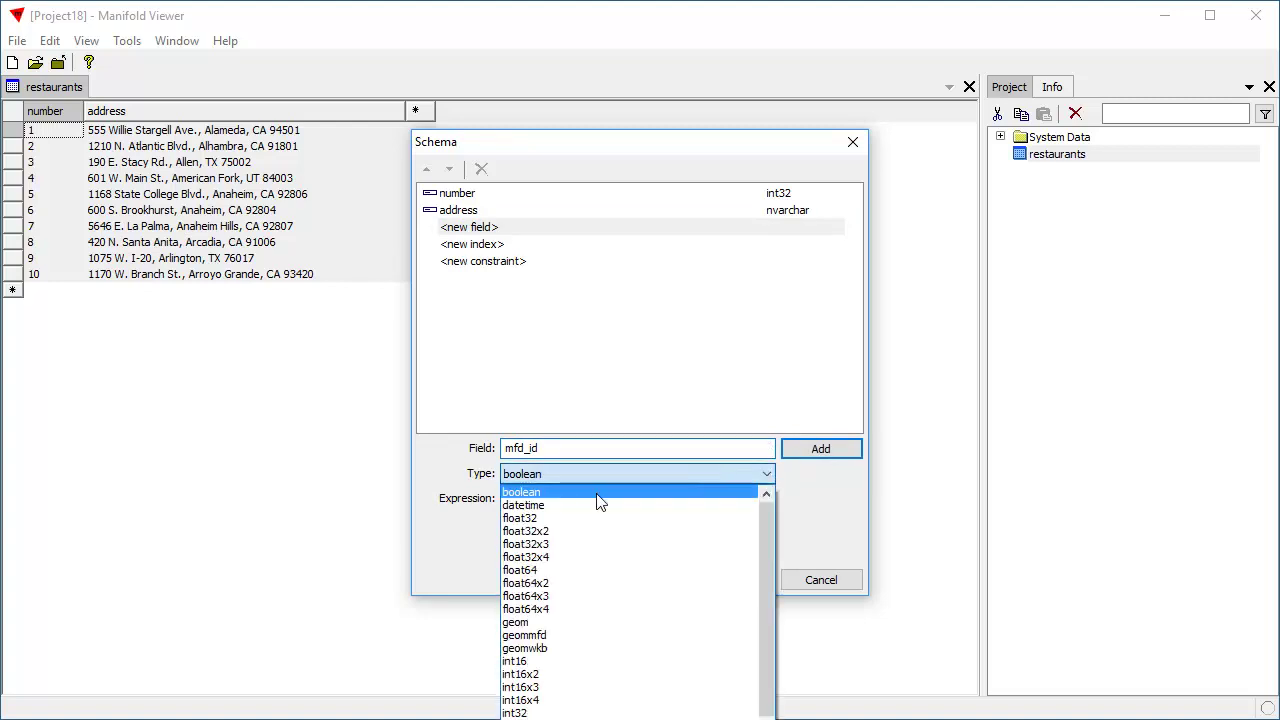
{"action": "left_click", "coordinate": [553, 572]}
{"action": "left_click", "coordinate": [790, 449]}
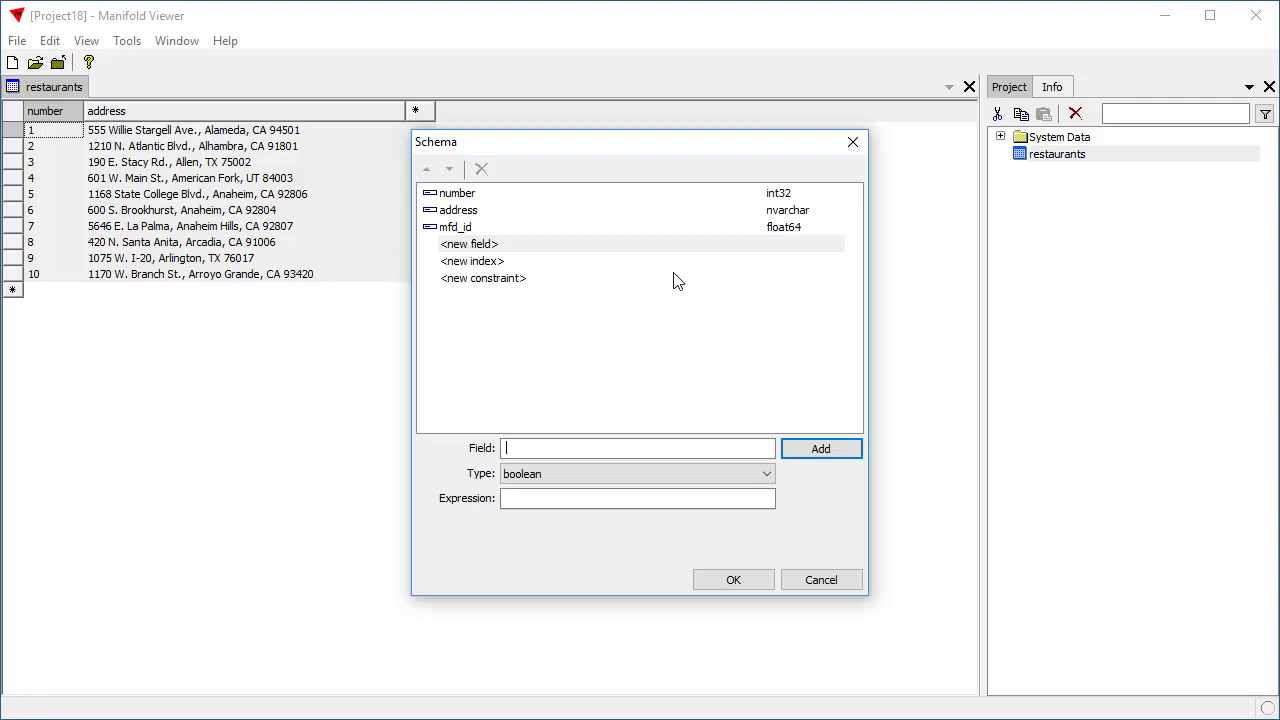
Add a btree index mfd_id_x on the mfd_id field and apply the schema changes.
{"action": "left_click", "coordinate": [486, 264]}
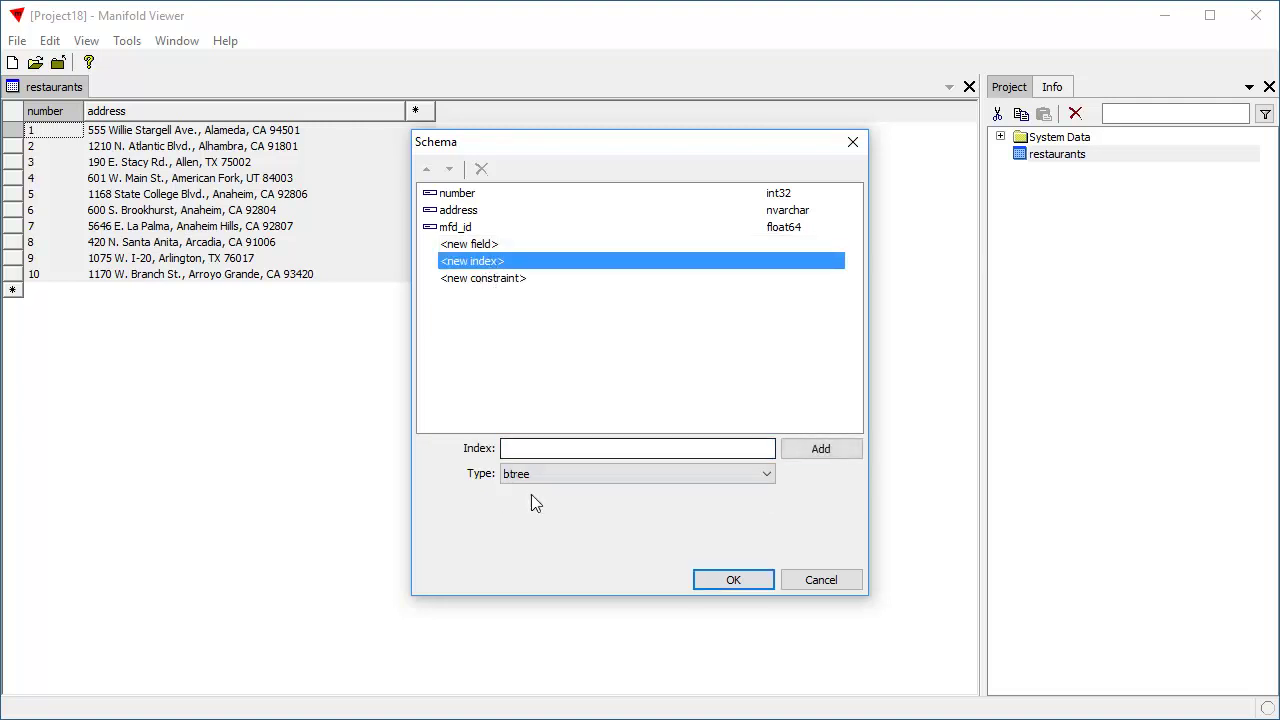
{"action": "left_click", "coordinate": [533, 449]}
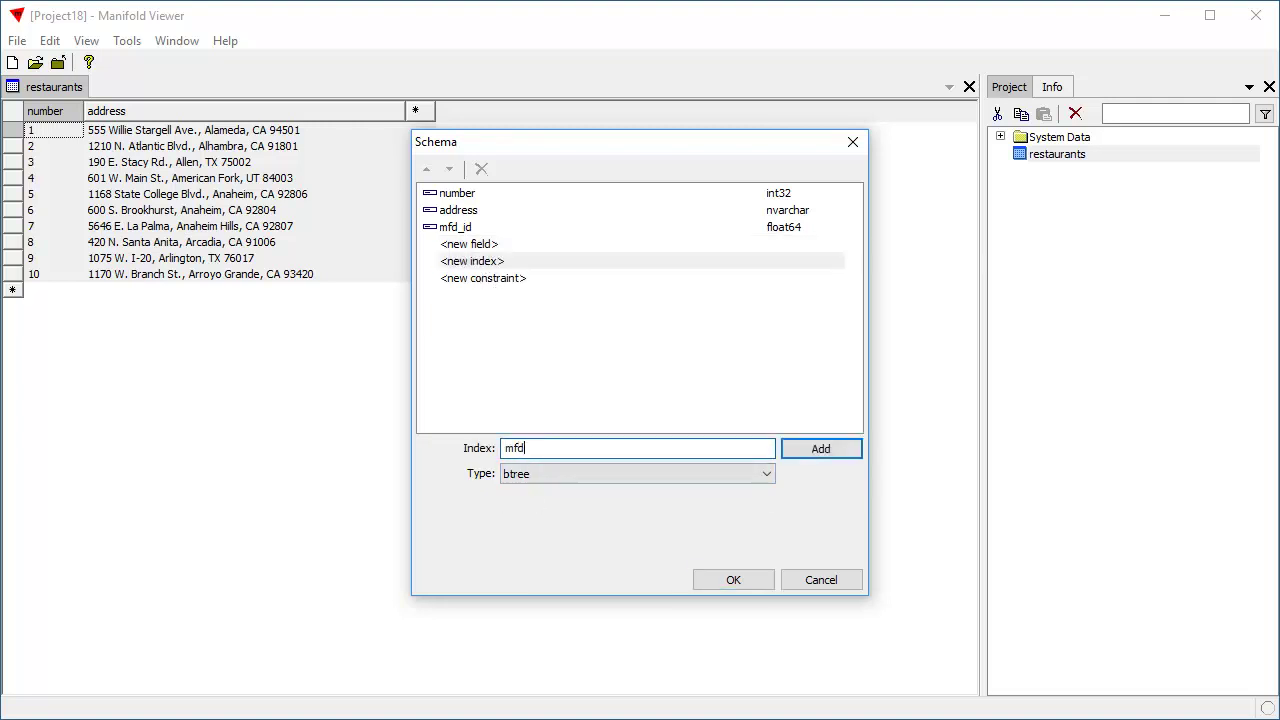
{"action": "type", "text": "mfd_id_x"}
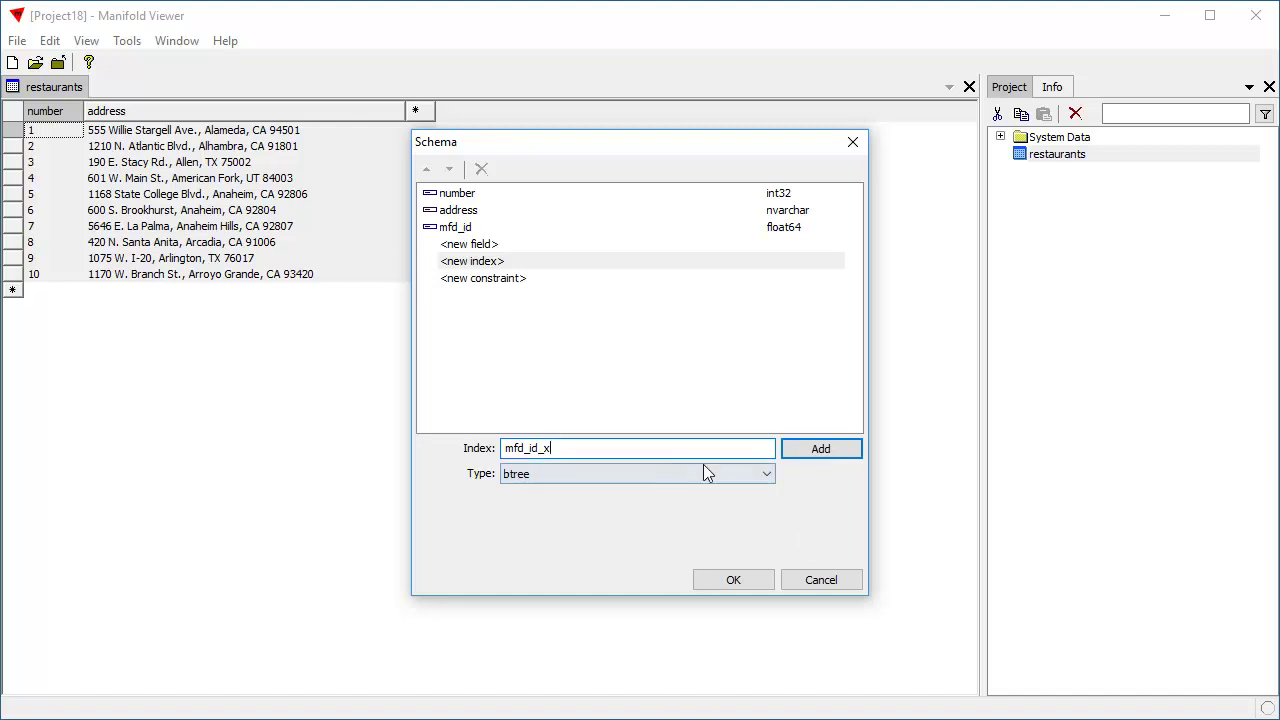
{"action": "left_click", "coordinate": [797, 449]}
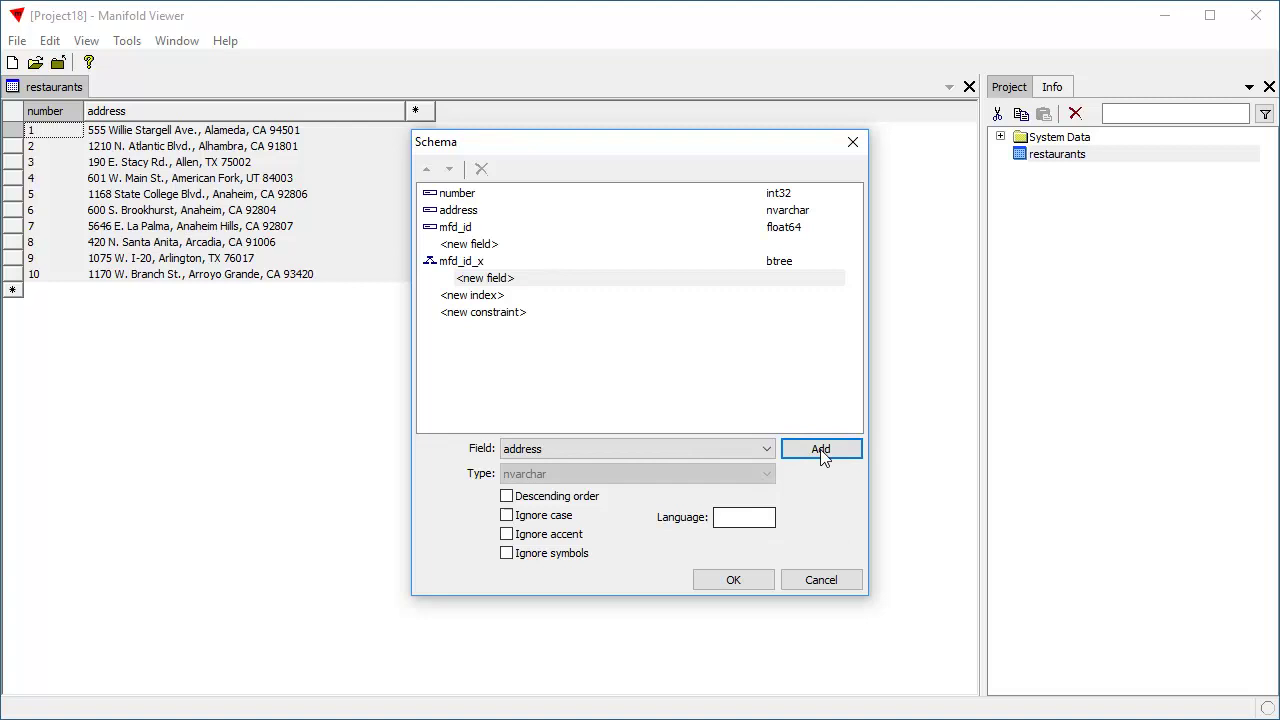
{"action": "left_click", "coordinate": [762, 449]}
{"action": "left_click", "coordinate": [562, 487]}
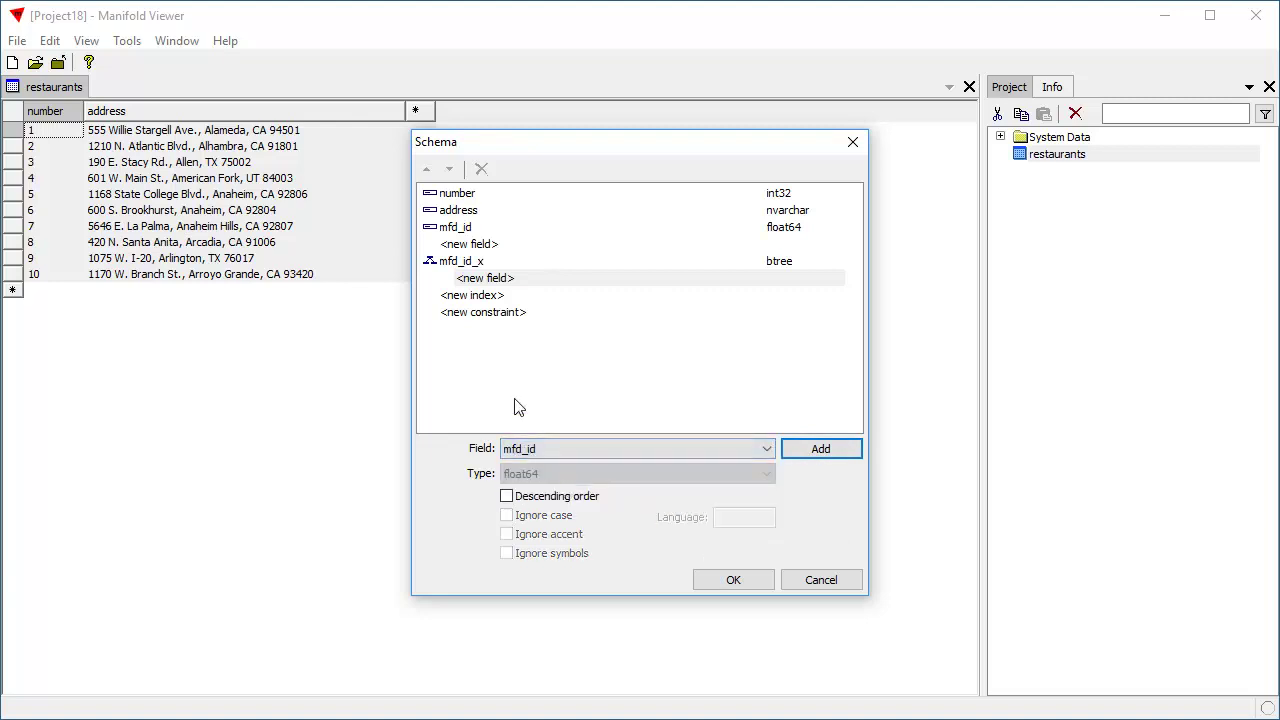
{"action": "left_click", "coordinate": [828, 452]}
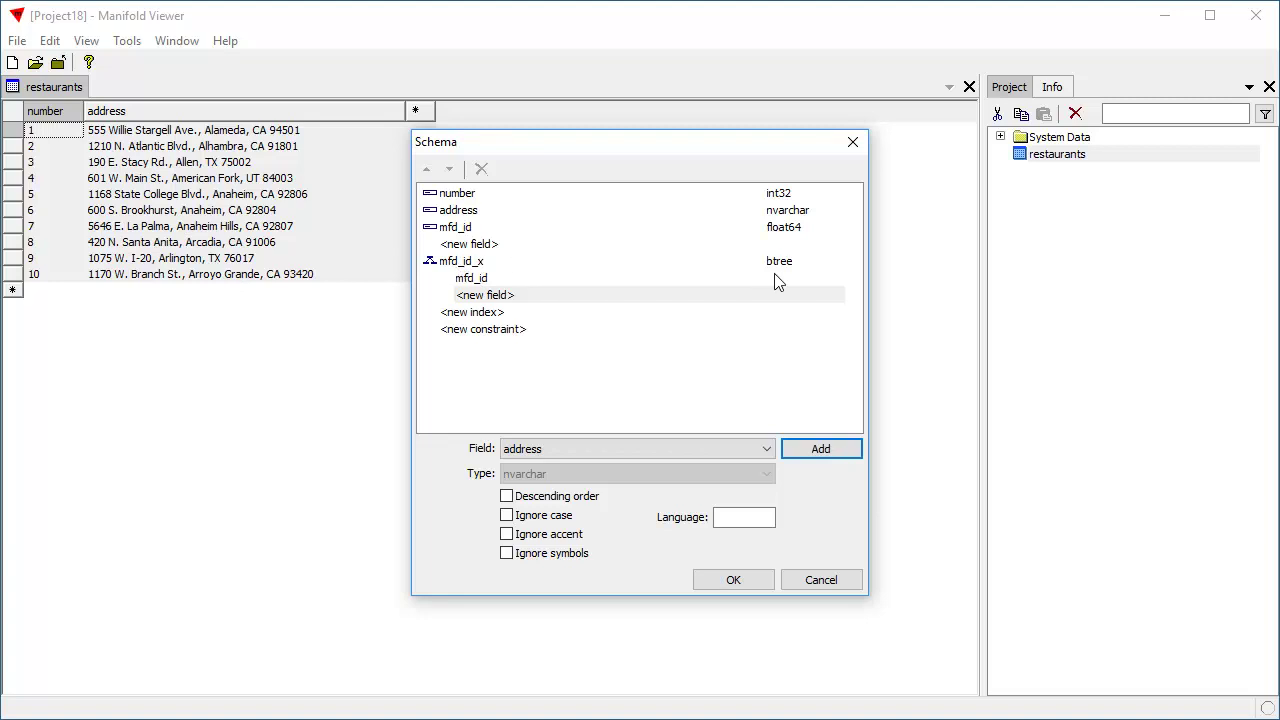
{"action": "left_click", "coordinate": [733, 580]}
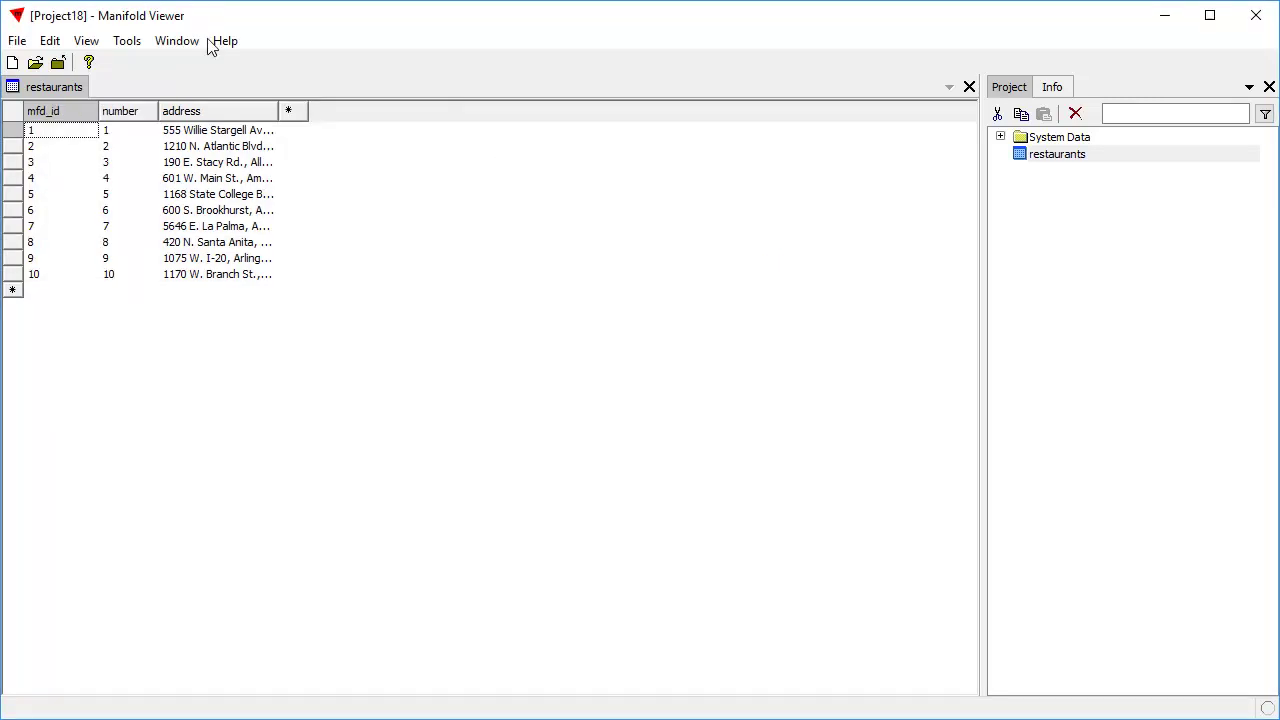
Widen the address column and import geocode_restaurants_queries.txt into the project.
{"action": "left_click_drag", "start_coordinate": [278, 113], "coordinate": [466, 113]}
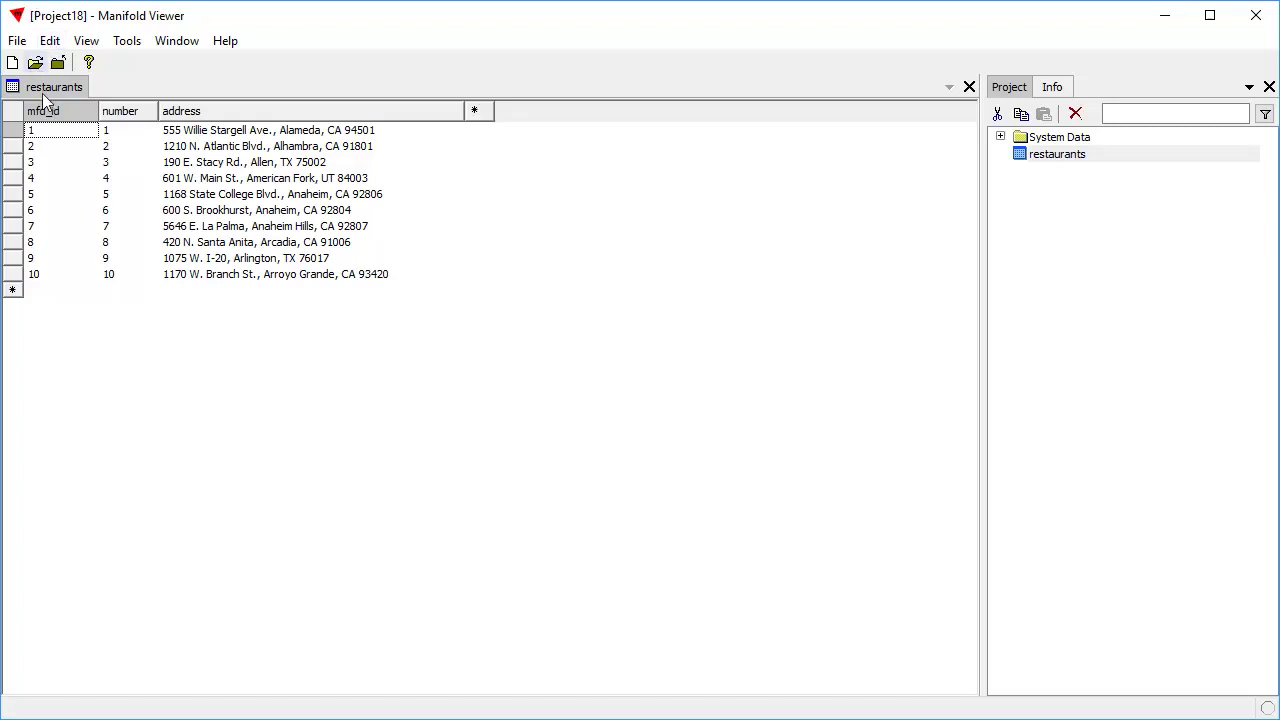
{"action": "left_click", "coordinate": [19, 42]}
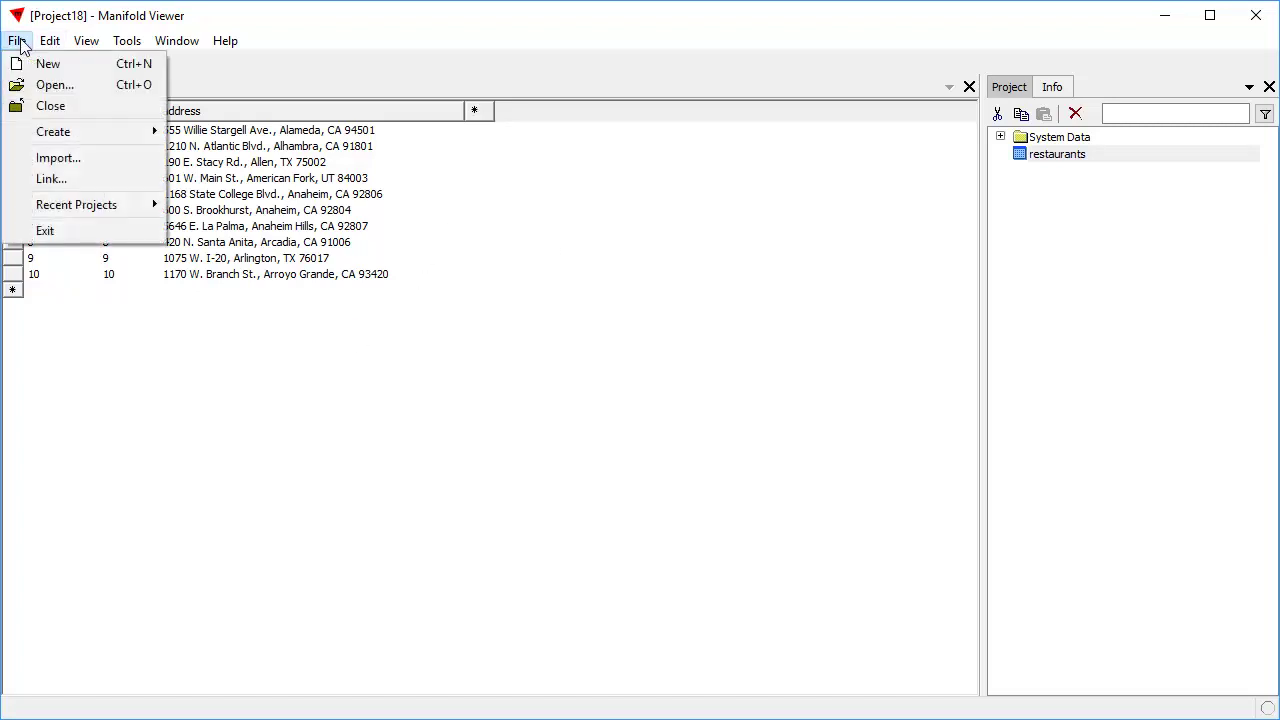
{"action": "left_click", "coordinate": [50, 157]}
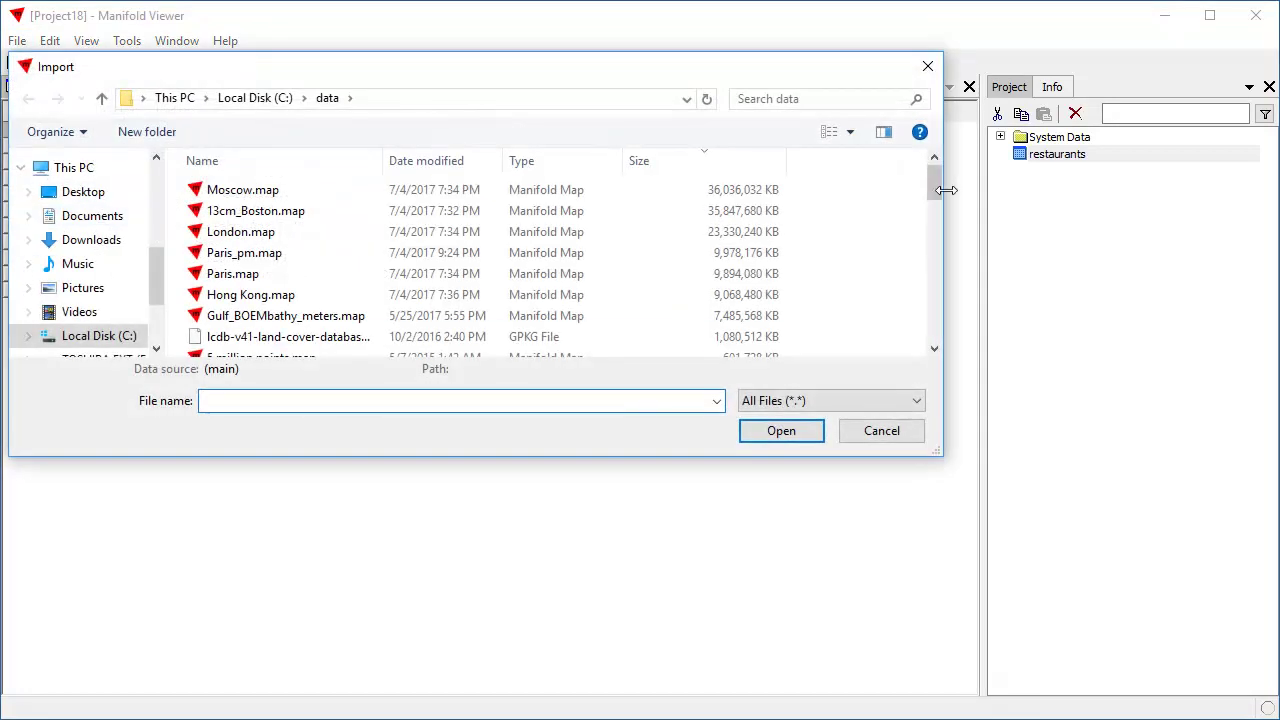
{"action": "left_click_drag", "start_coordinate": [936, 183], "coordinate": [936, 335]}
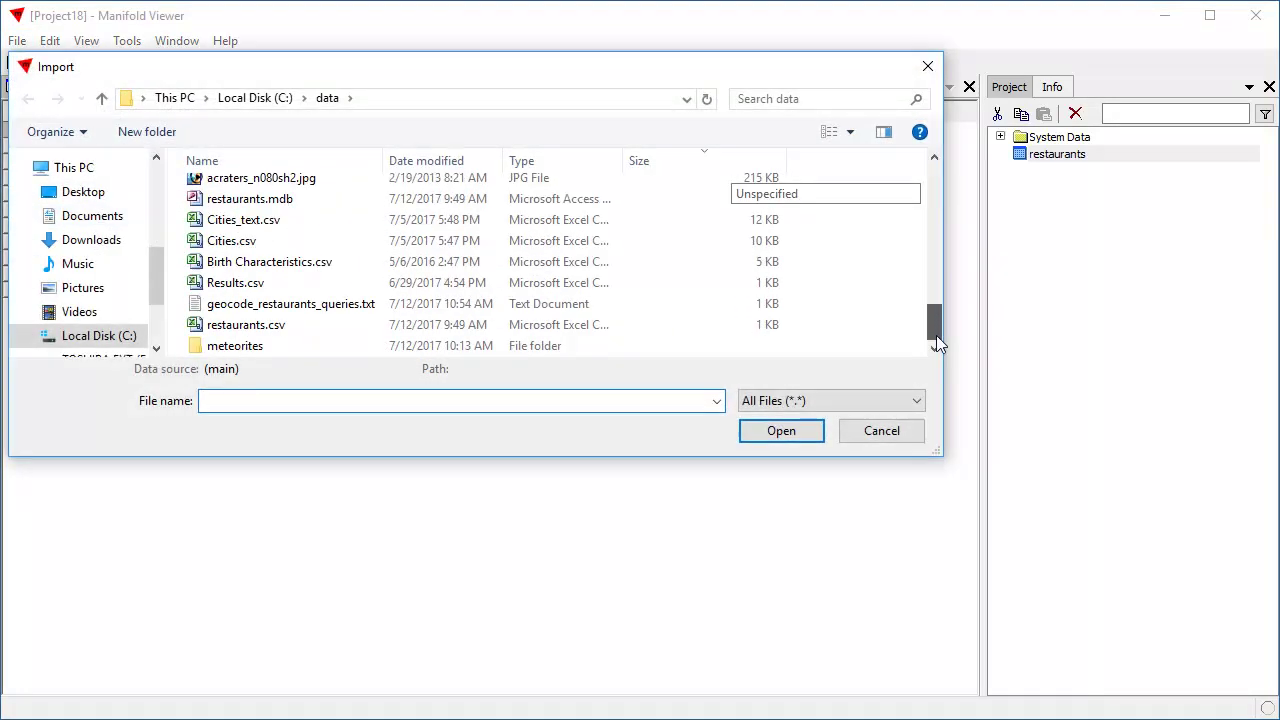
{"action": "left_click", "coordinate": [352, 305]}
{"action": "left_click", "coordinate": [782, 434]}
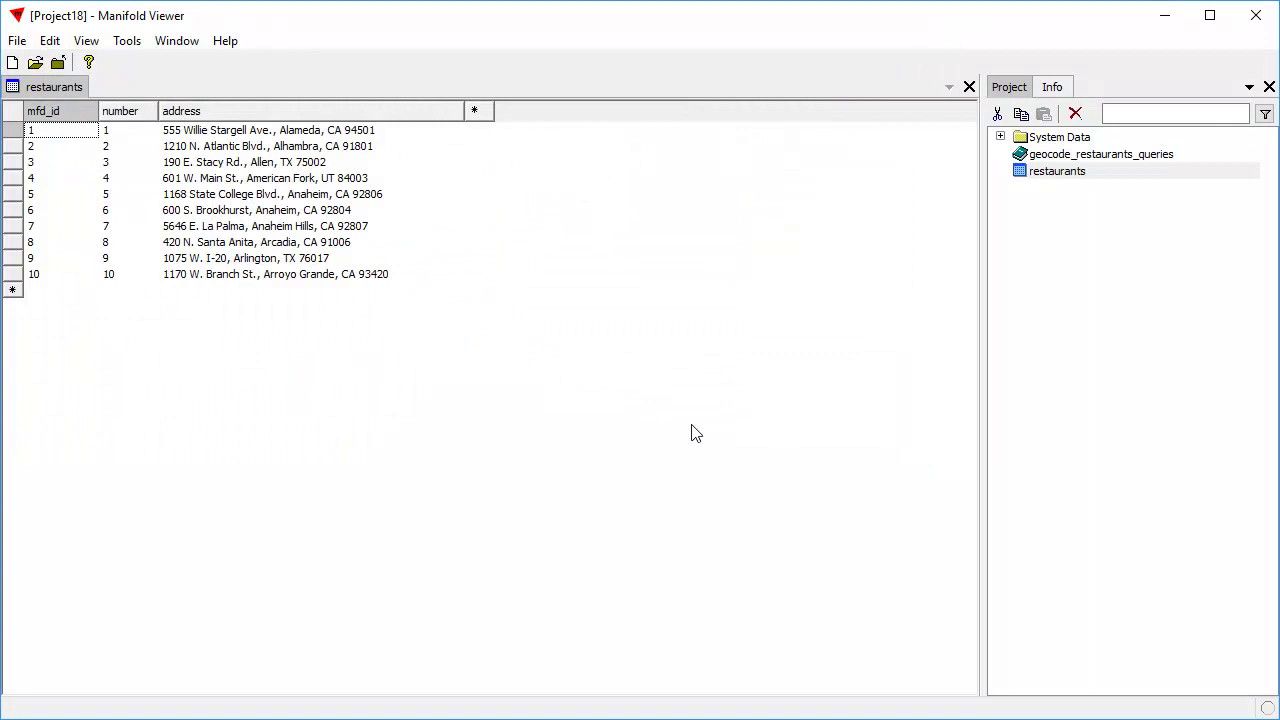
Open the geocode_restaurants_queries query to view its SQL text.
{"action": "left_click", "coordinate": [1105, 156]}
{"action": "left_click", "coordinate": [1105, 156]}
{"action": "left_click", "coordinate": [1137, 185]}
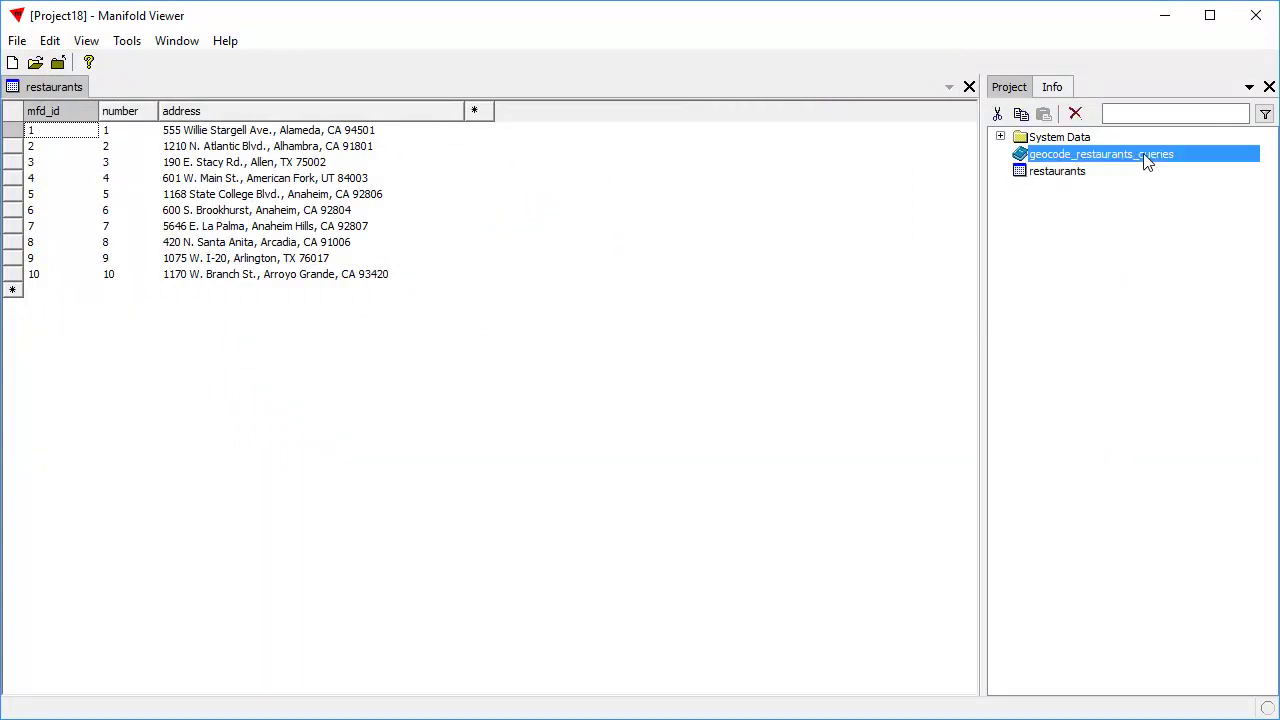
{"action": "double_click", "coordinate": [1142, 158]}
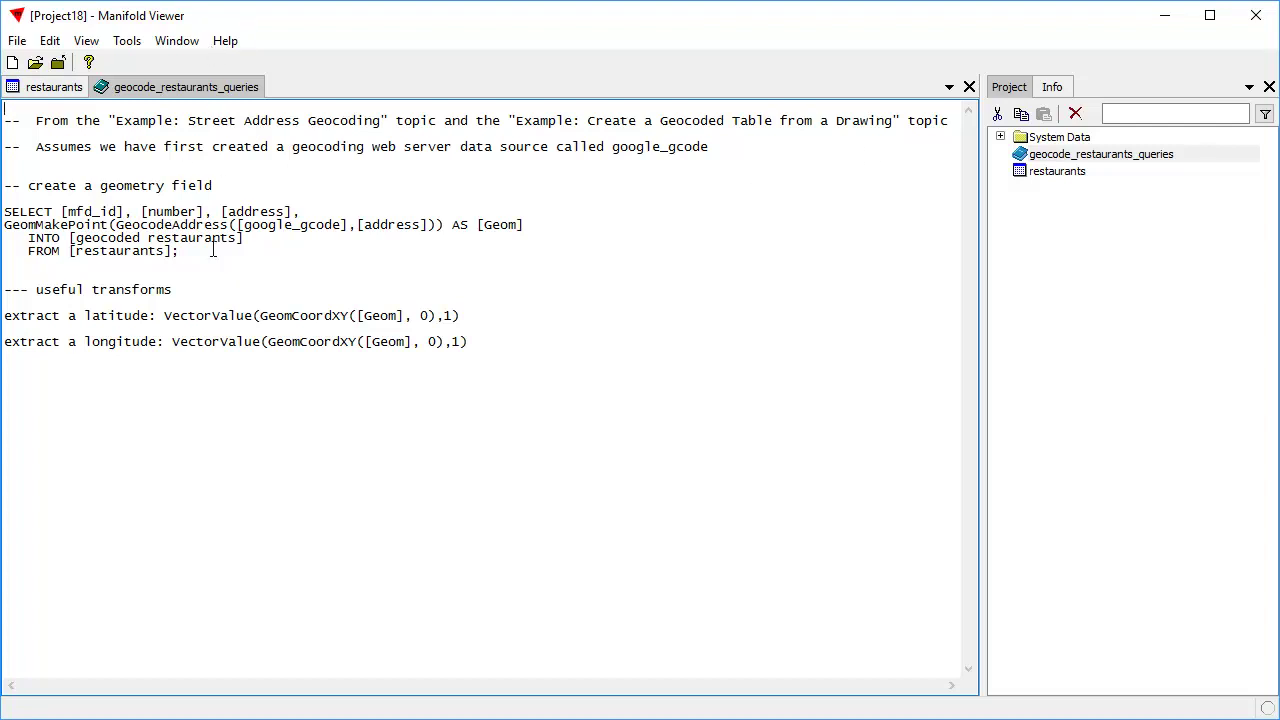
Copy the four-line geocoding SELECT … INTO query from the queries text.
{"action": "left_click_drag", "start_coordinate": [213, 250], "coordinate": [4, 211]}
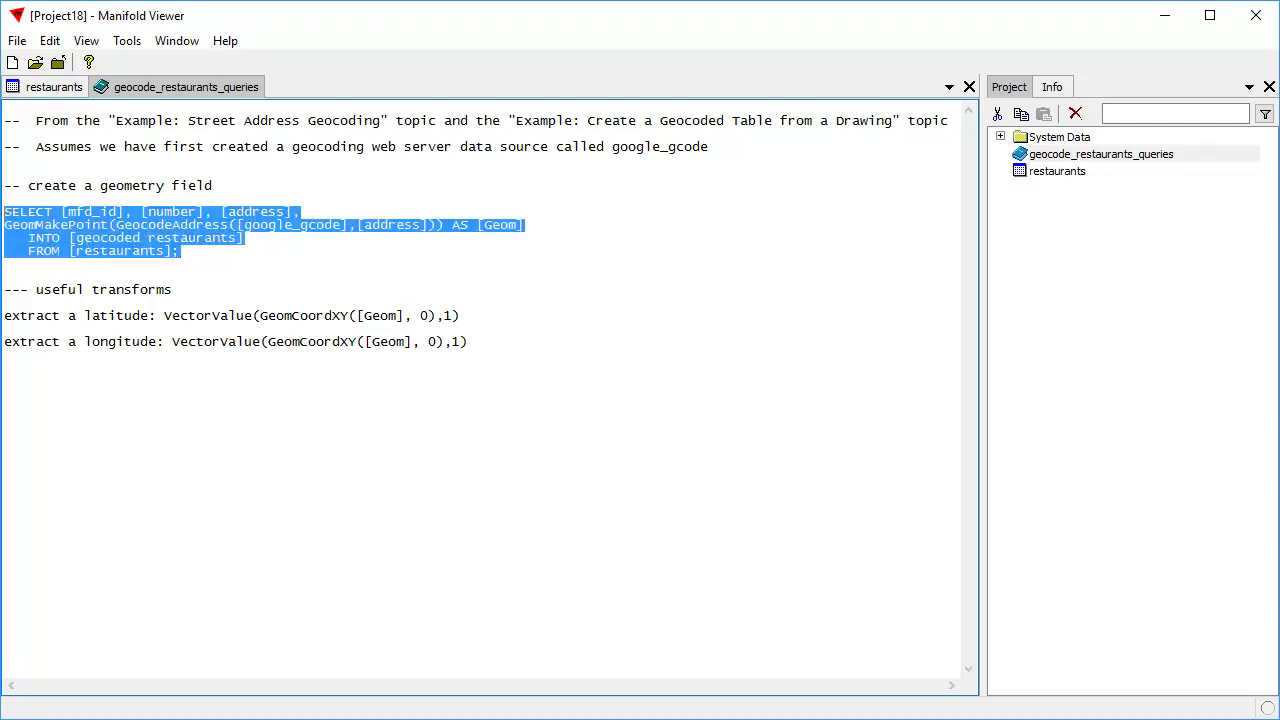
{"action": "right_click", "coordinate": [70, 225]}
{"action": "left_click", "coordinate": [115, 285]}
Paste the copied geocoding query into a new SQL command window.
{"action": "left_click", "coordinate": [87, 44]}
{"action": "mouse_move", "coordinate": [180, 68]}
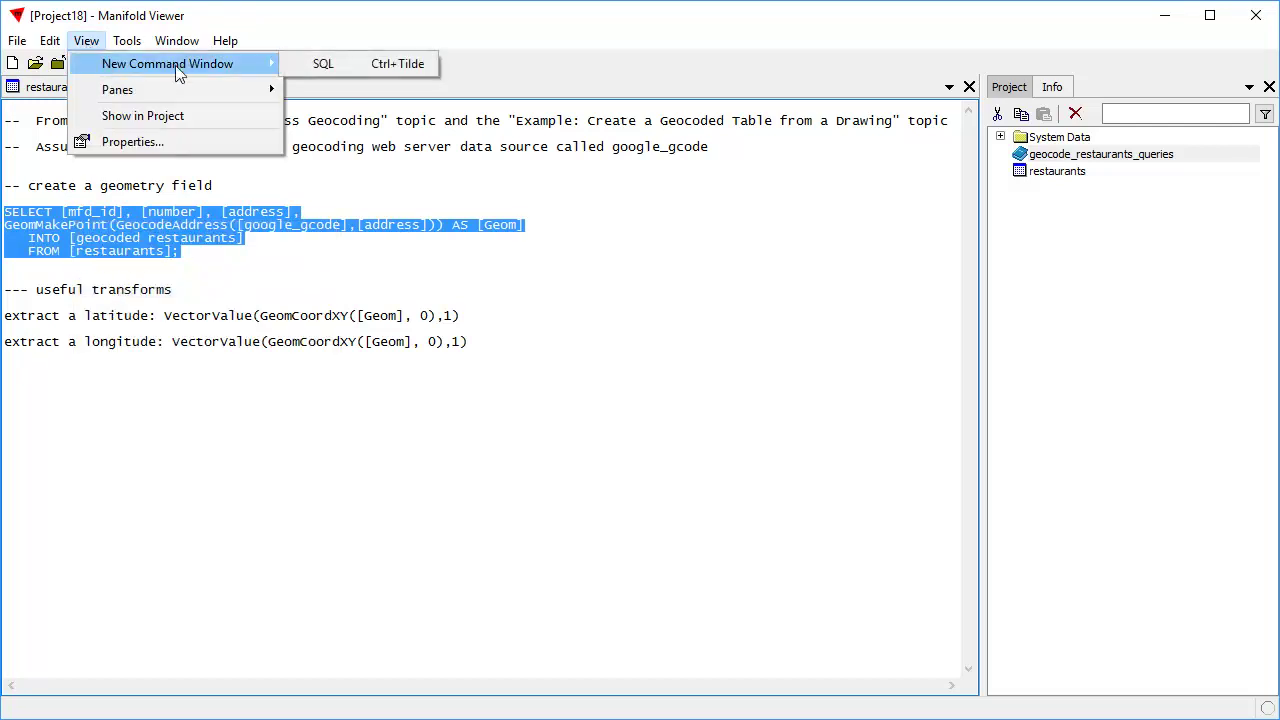
{"action": "left_click", "coordinate": [328, 69]}
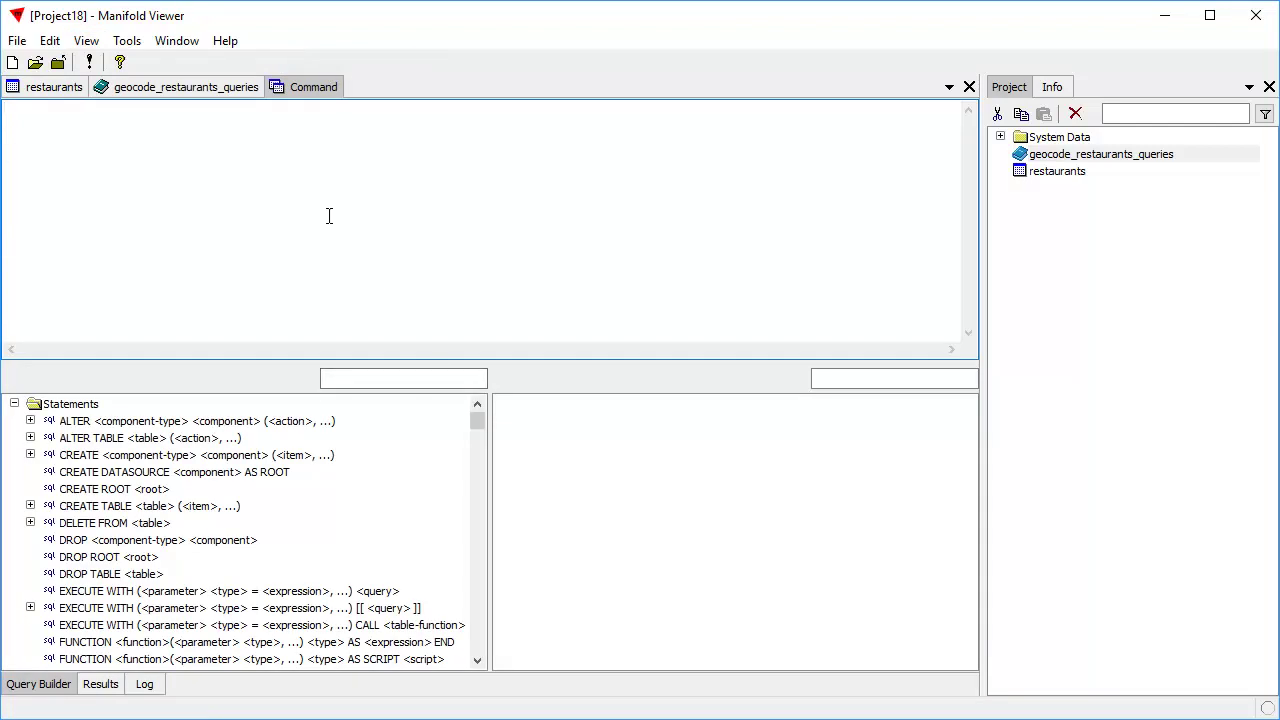
{"action": "right_click", "coordinate": [329, 215]}
{"action": "left_click", "coordinate": [380, 308]}
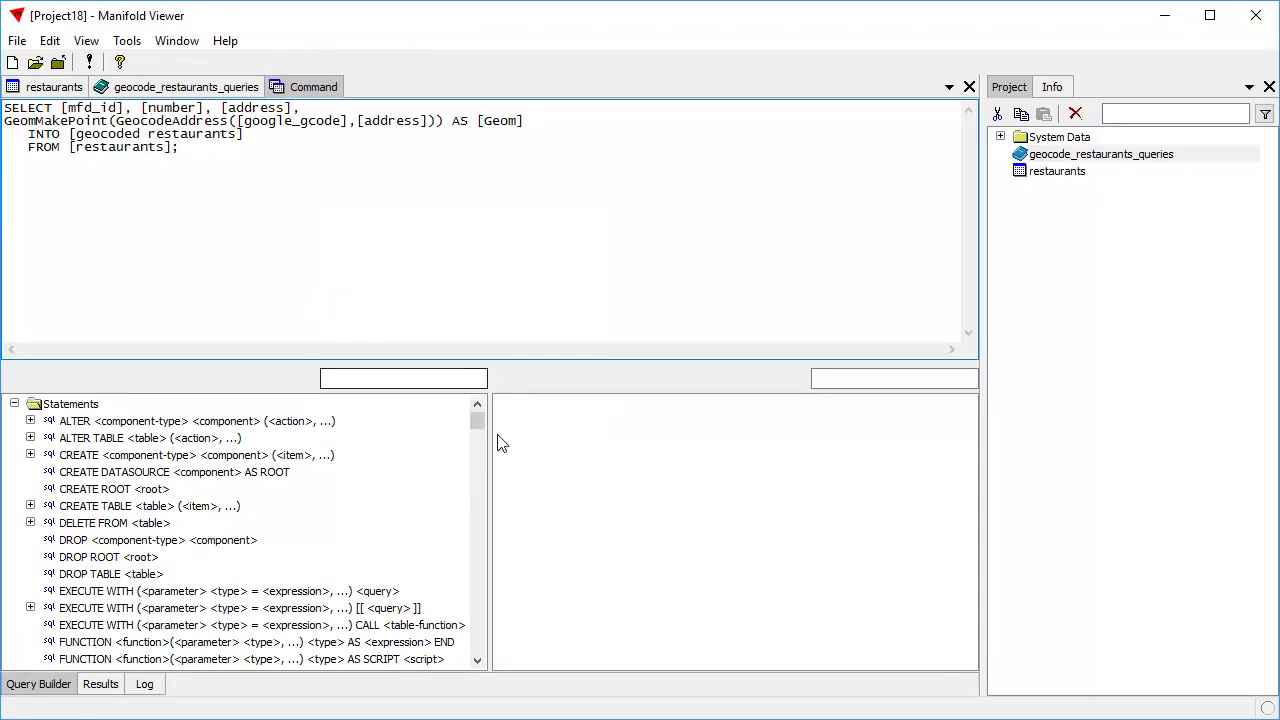
Float the Command window, shrink it and its editor, and move it beside the query text.
{"action": "double_click", "coordinate": [313, 88]}
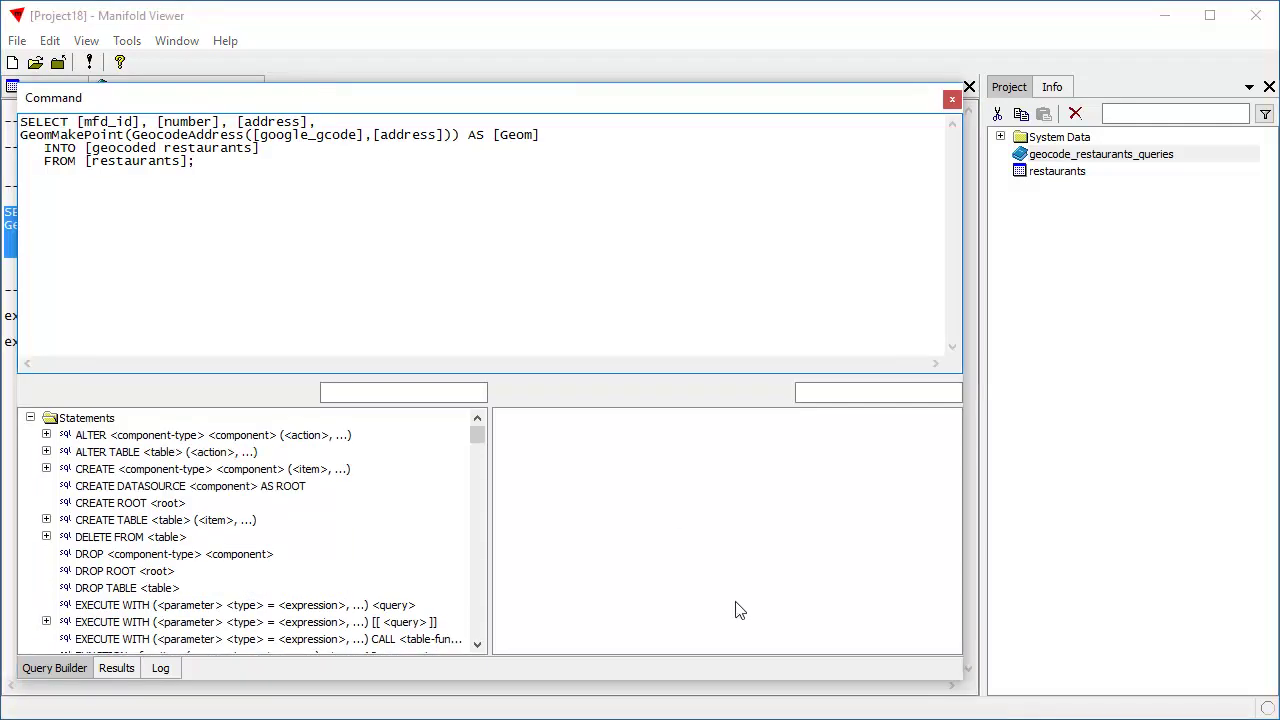
{"action": "left_click_drag", "start_coordinate": [964, 687], "coordinate": [666, 548]}
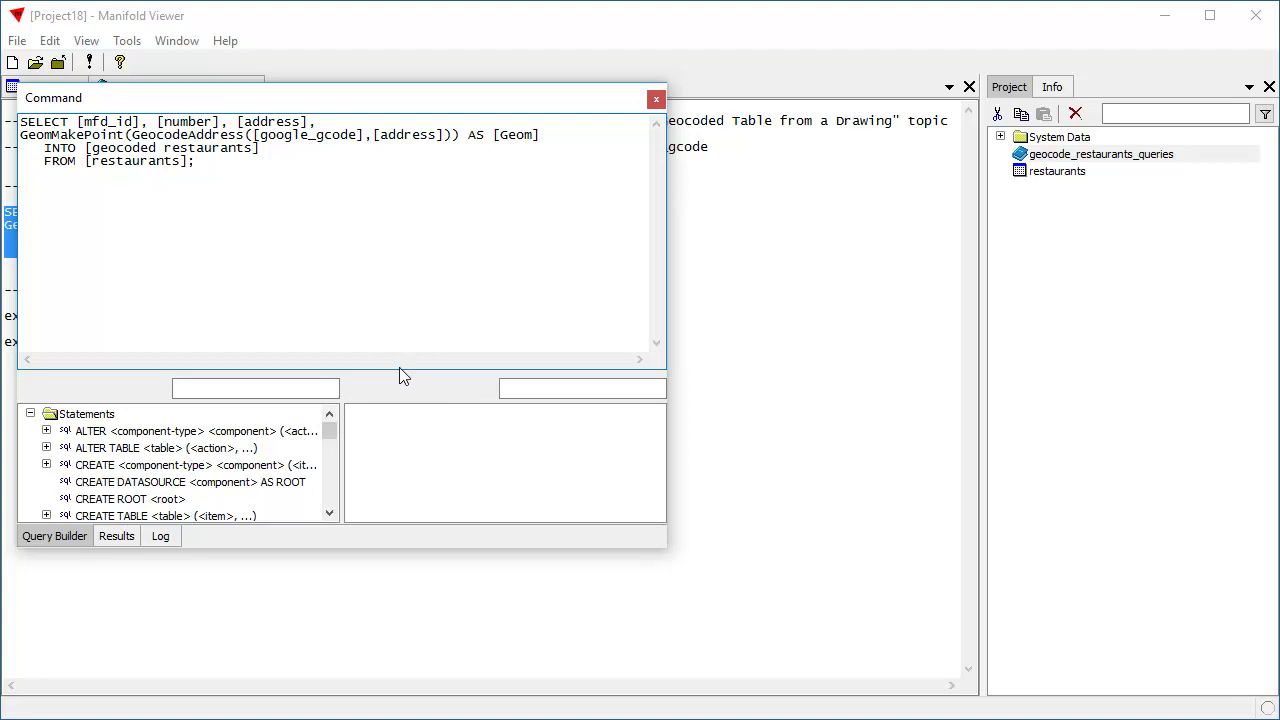
{"action": "left_click_drag", "start_coordinate": [400, 370], "coordinate": [400, 258]}
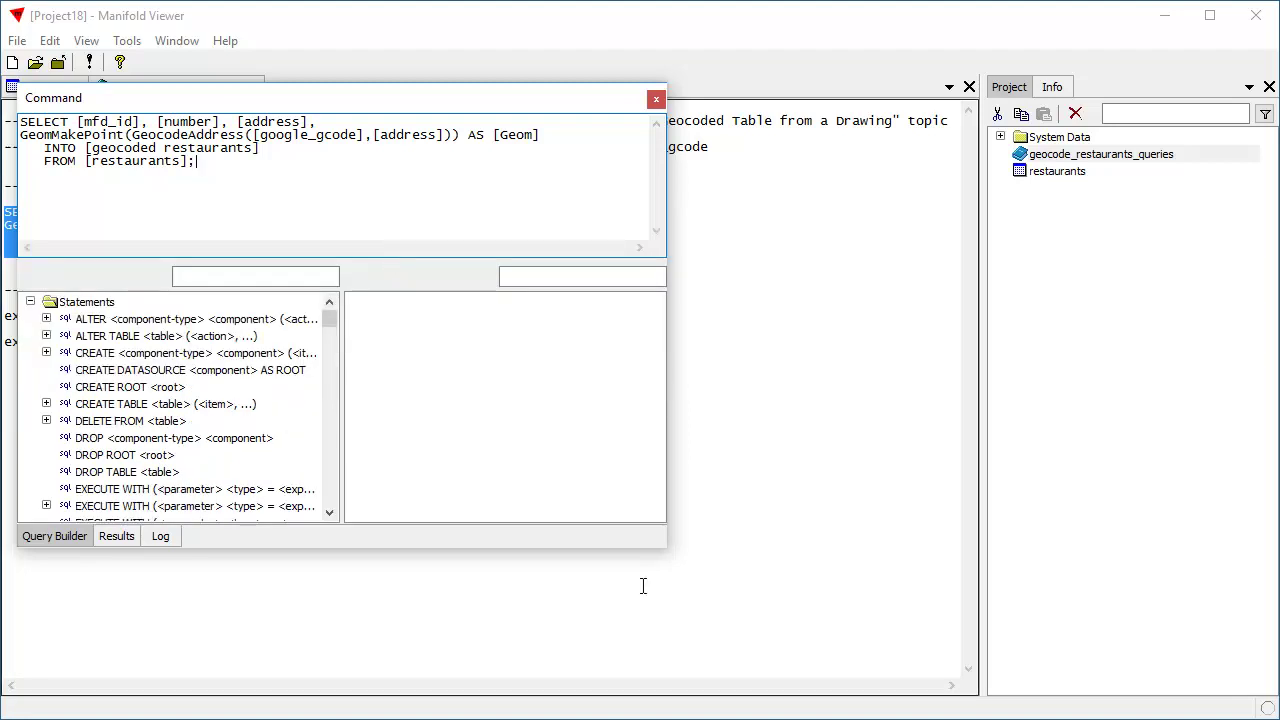
{"action": "left_click_drag", "start_coordinate": [664, 548], "coordinate": [575, 500]}
{"action": "left_click_drag", "start_coordinate": [412, 100], "coordinate": [968, 231]}
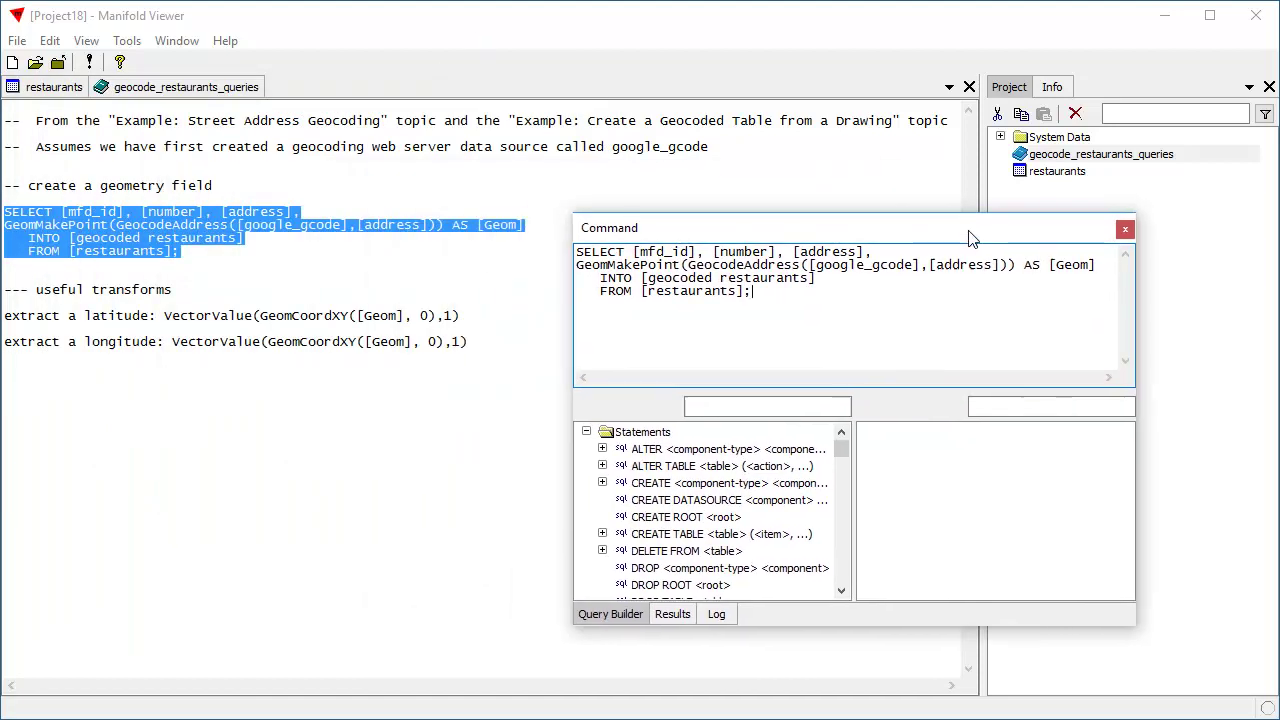
Show the restaurants table and highlight the query's FROM [restaurants] line as its source.
{"action": "left_click", "coordinate": [46, 87]}
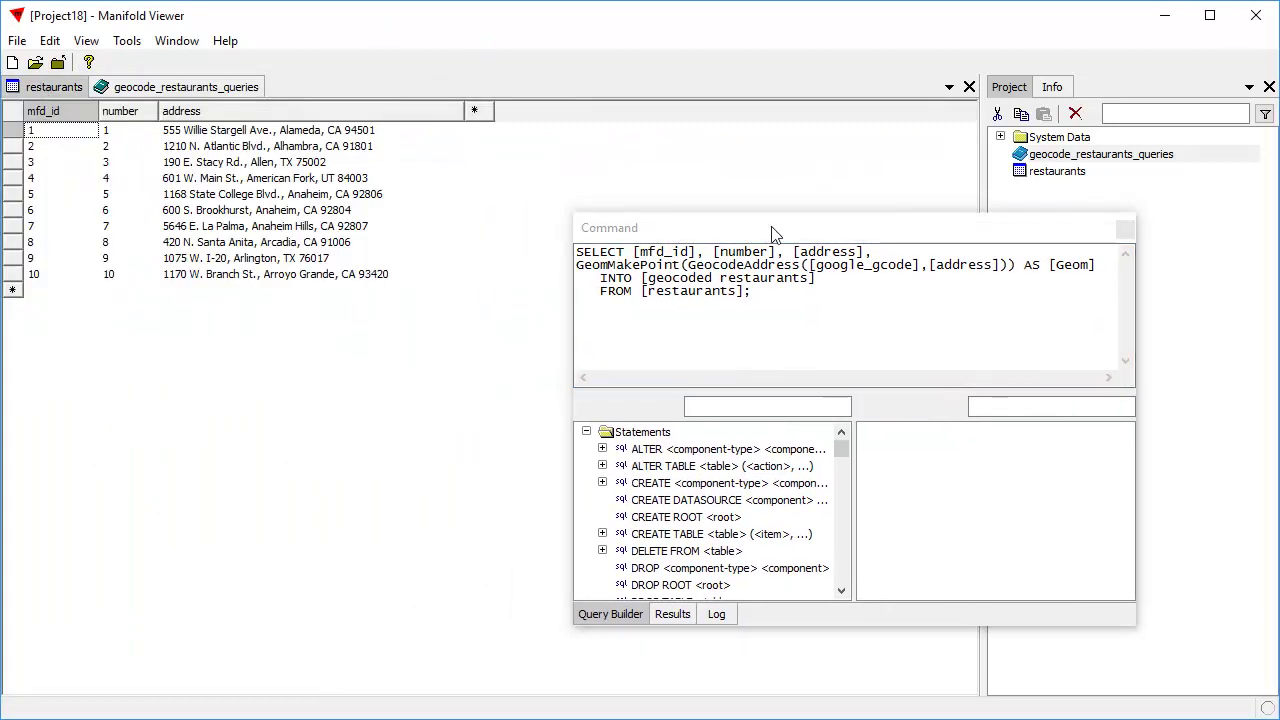
{"action": "left_click_drag", "start_coordinate": [771, 234], "coordinate": [670, 232]}
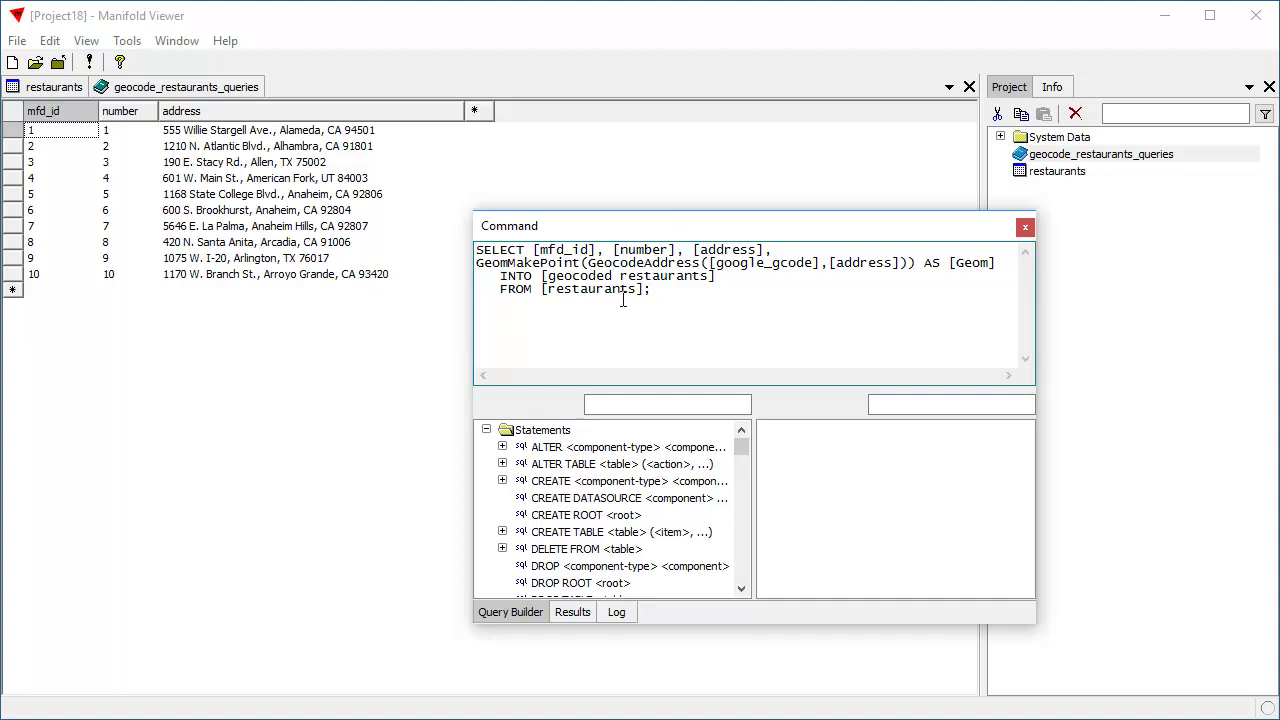
{"action": "left_click_drag", "start_coordinate": [502, 286], "coordinate": [663, 303]}
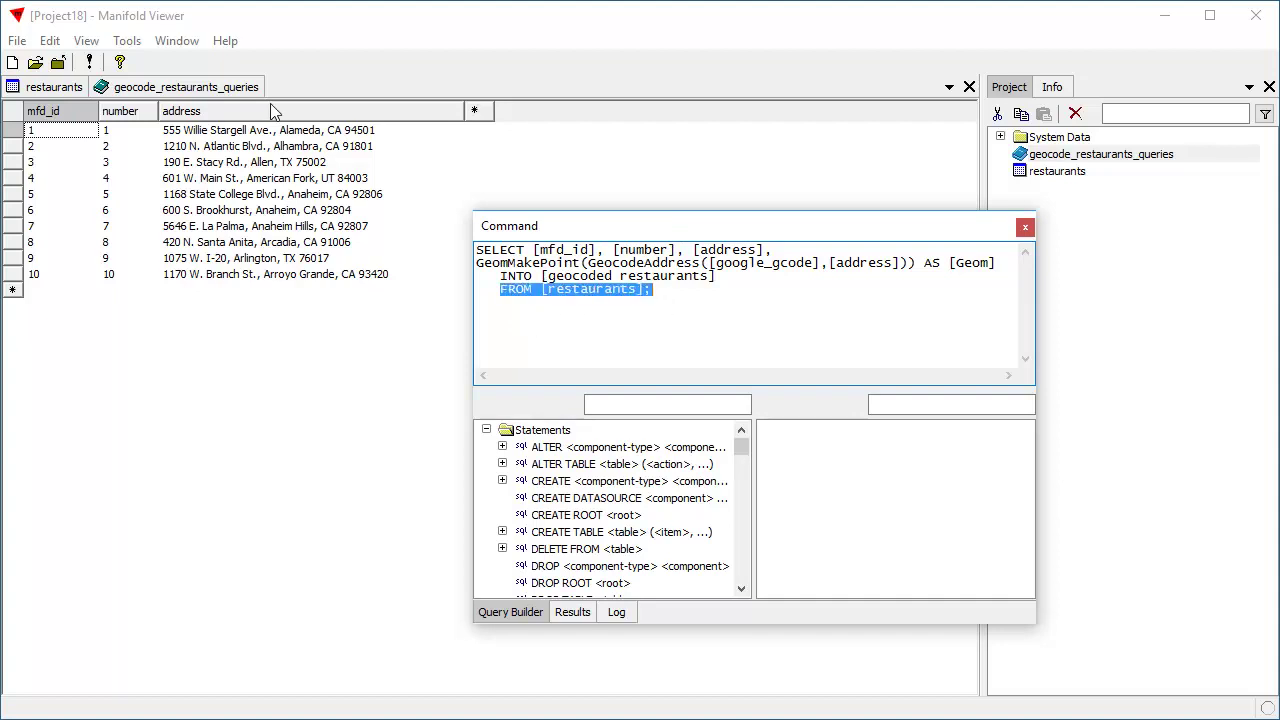
{"action": "left_click", "coordinate": [50, 87]}
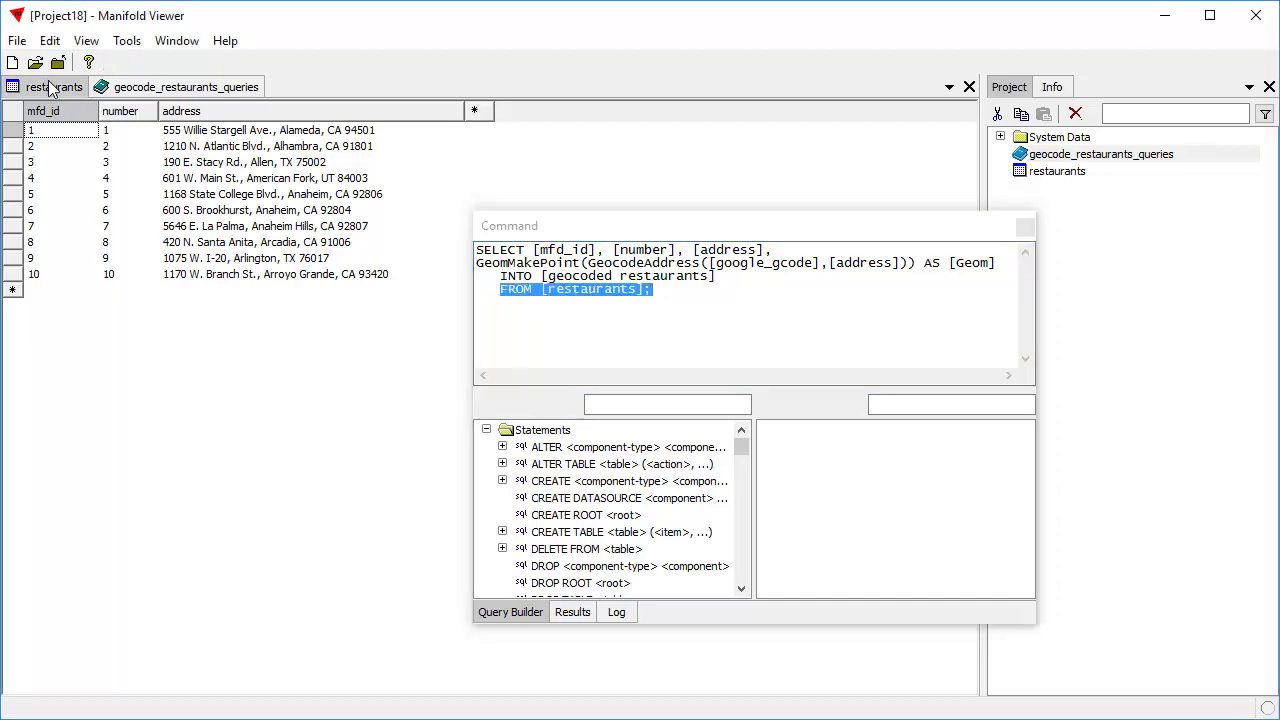
{"action": "left_click", "coordinate": [646, 363]}
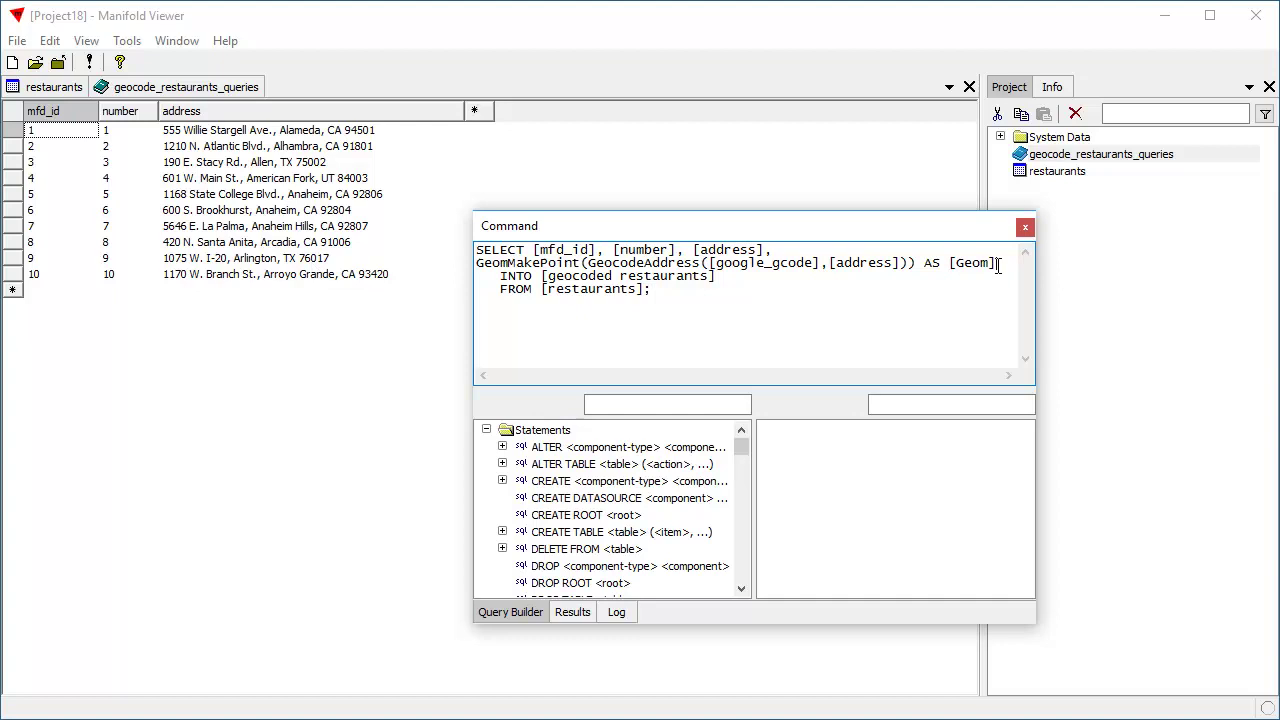
Highlight the GeomMakePoint line and then the GeocodeAddress call in the query.
{"action": "left_click_drag", "start_coordinate": [998, 265], "coordinate": [465, 261]}
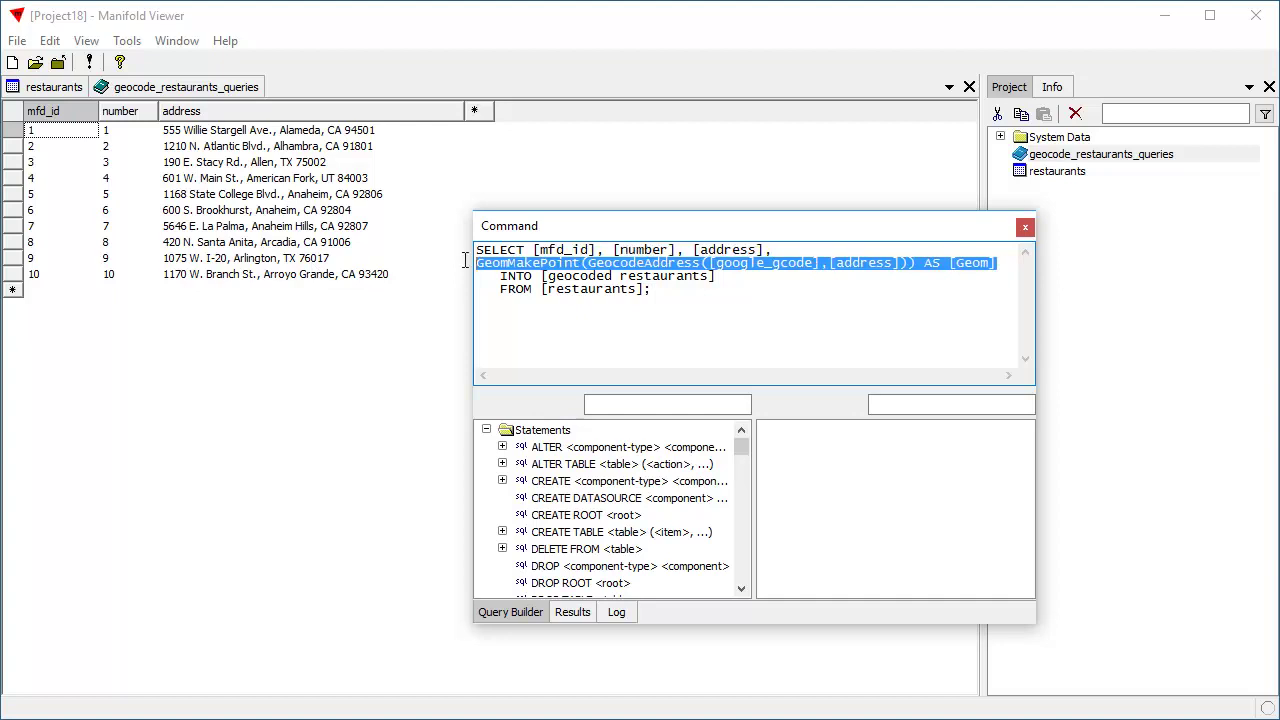
{"action": "left_click", "coordinate": [838, 343]}
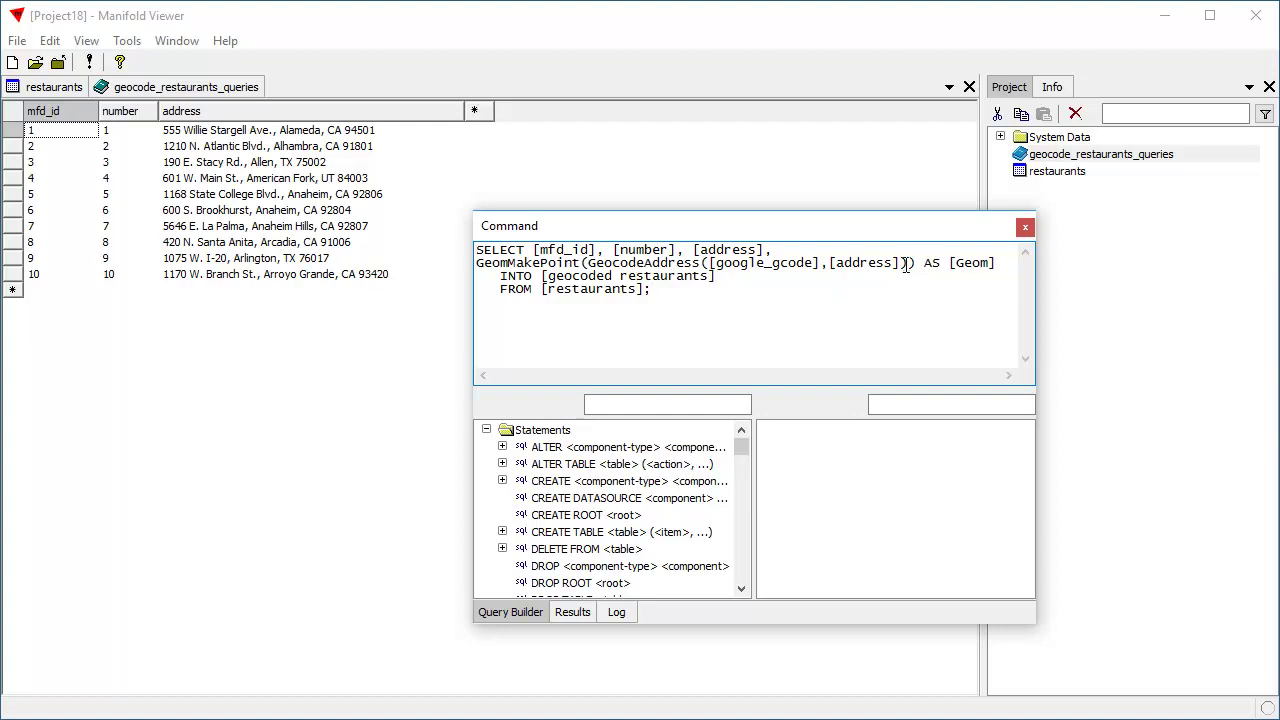
{"action": "left_click_drag", "start_coordinate": [906, 263], "coordinate": [853, 256]}
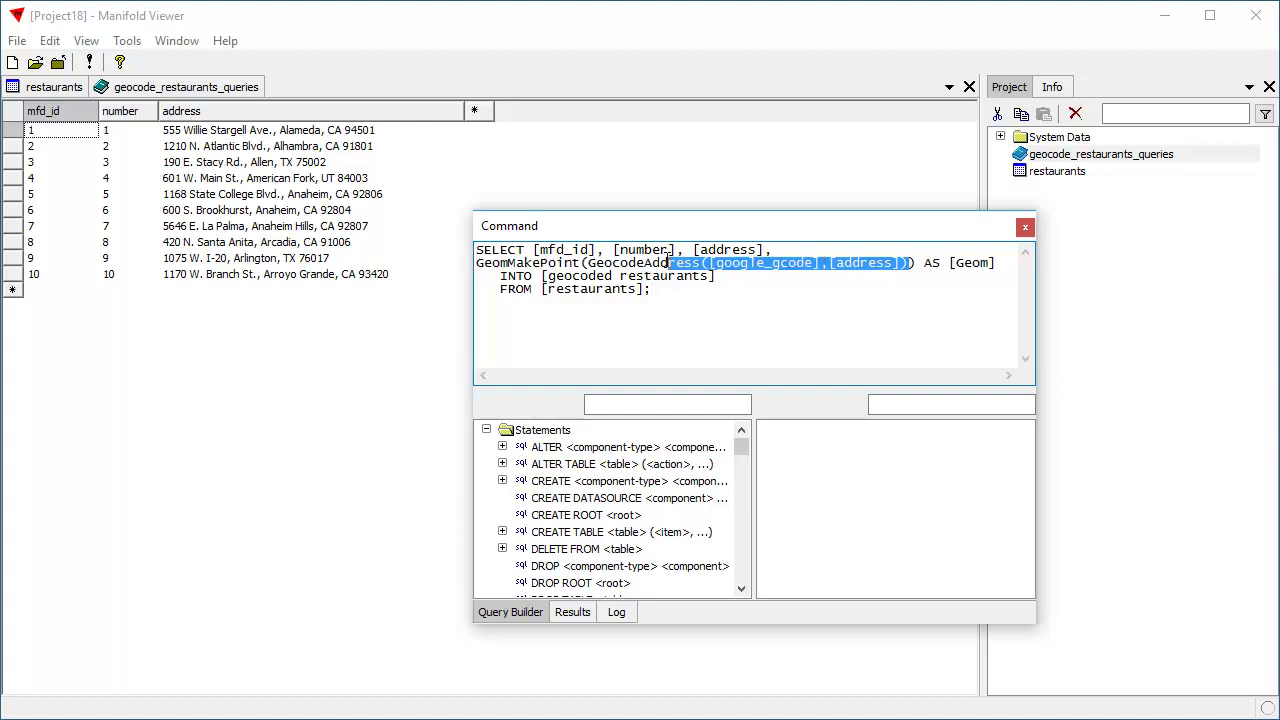
{"action": "left_click_drag", "start_coordinate": [668, 258], "coordinate": [591, 262]}
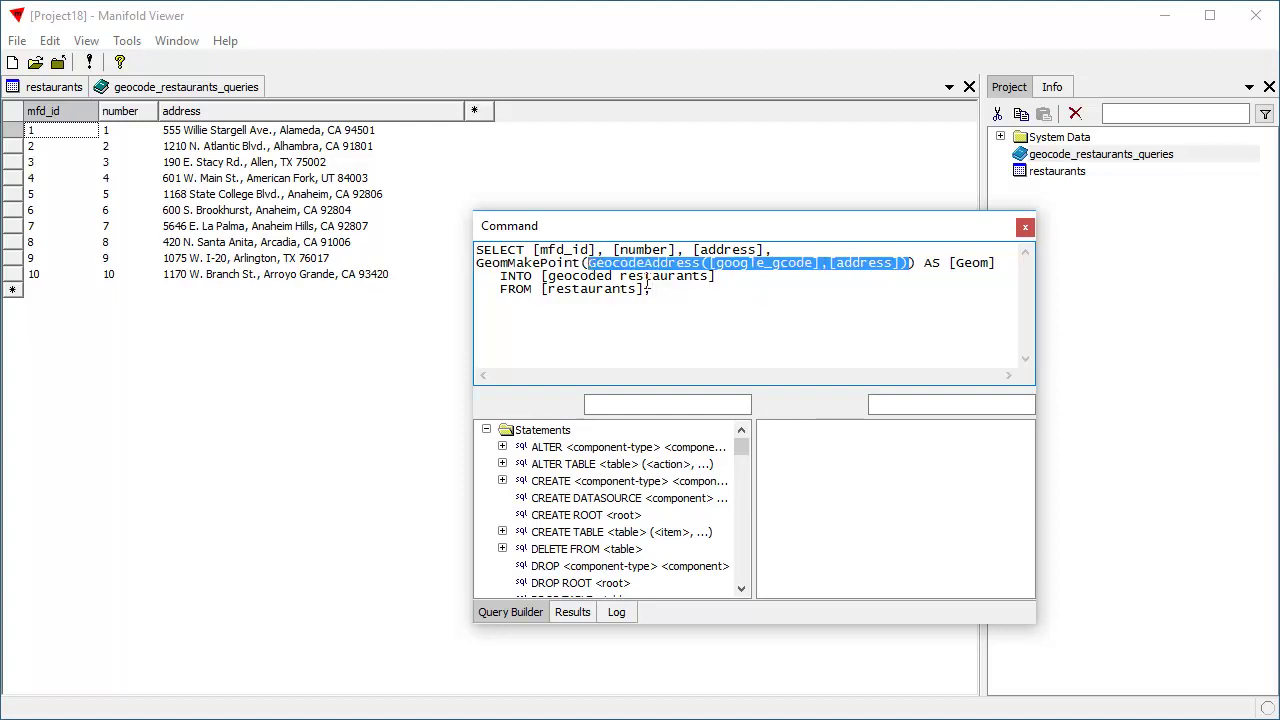
{"action": "left_click", "coordinate": [790, 298]}
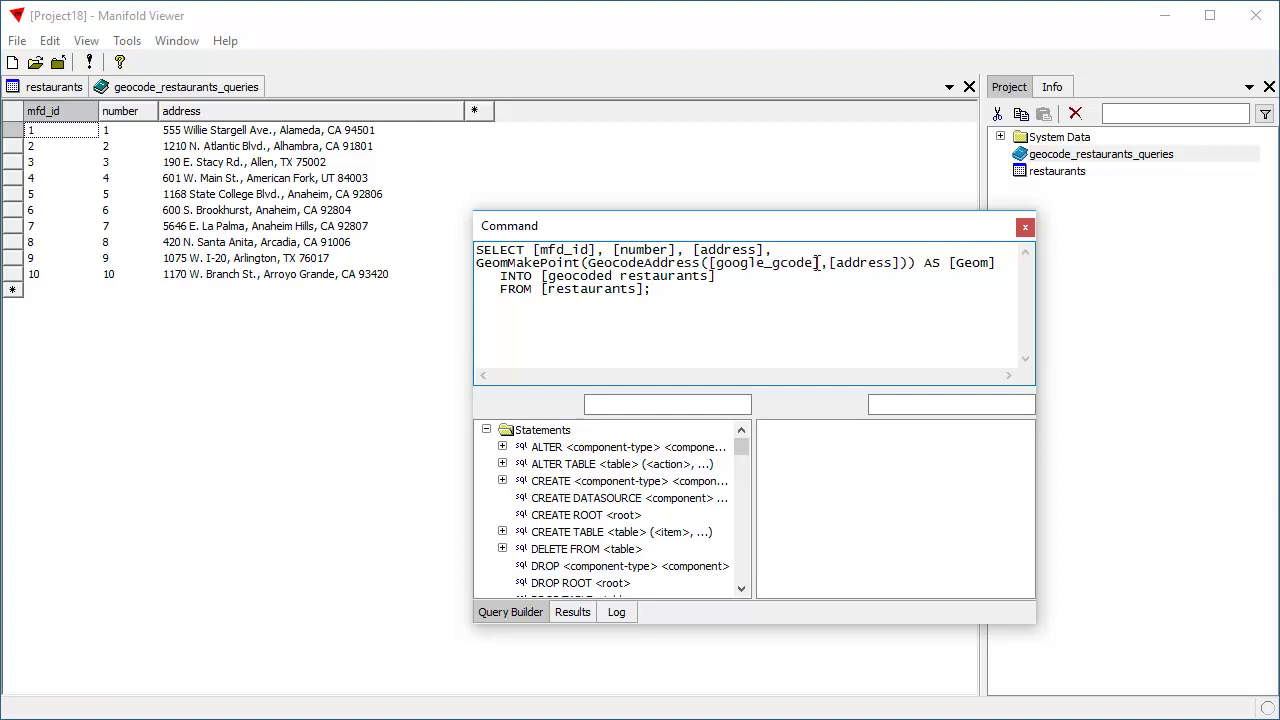
Highlight the google_gcode reference, the GeomMakePoint expression, and its function name in turn.
{"action": "left_click_drag", "start_coordinate": [818, 262], "coordinate": [709, 262]}
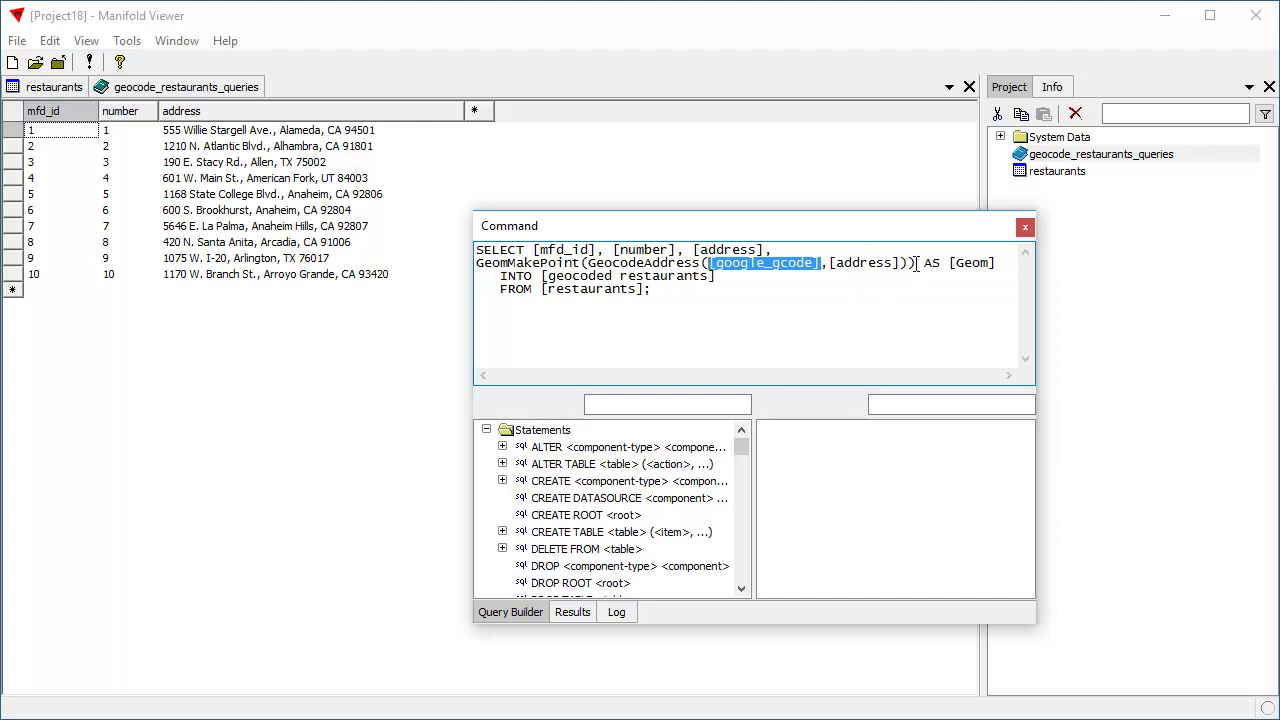
{"action": "left_click_drag", "start_coordinate": [918, 263], "coordinate": [457, 263]}
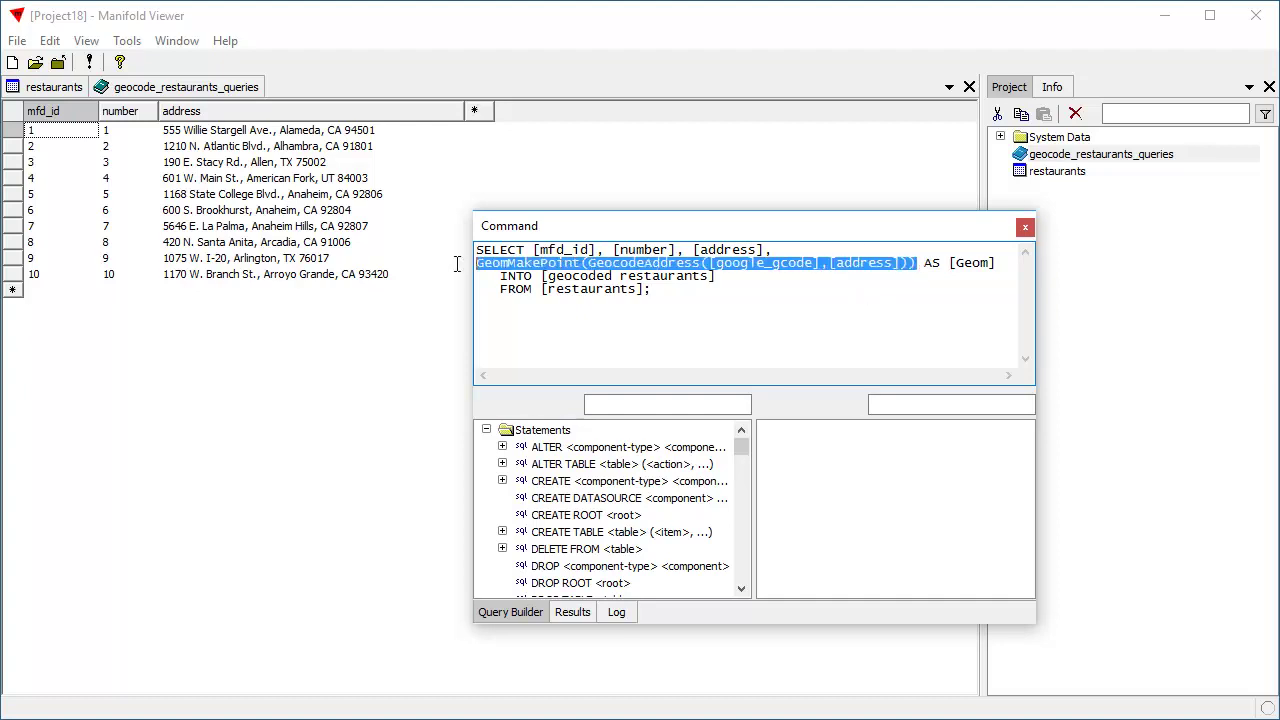
{"action": "left_click", "coordinate": [724, 315]}
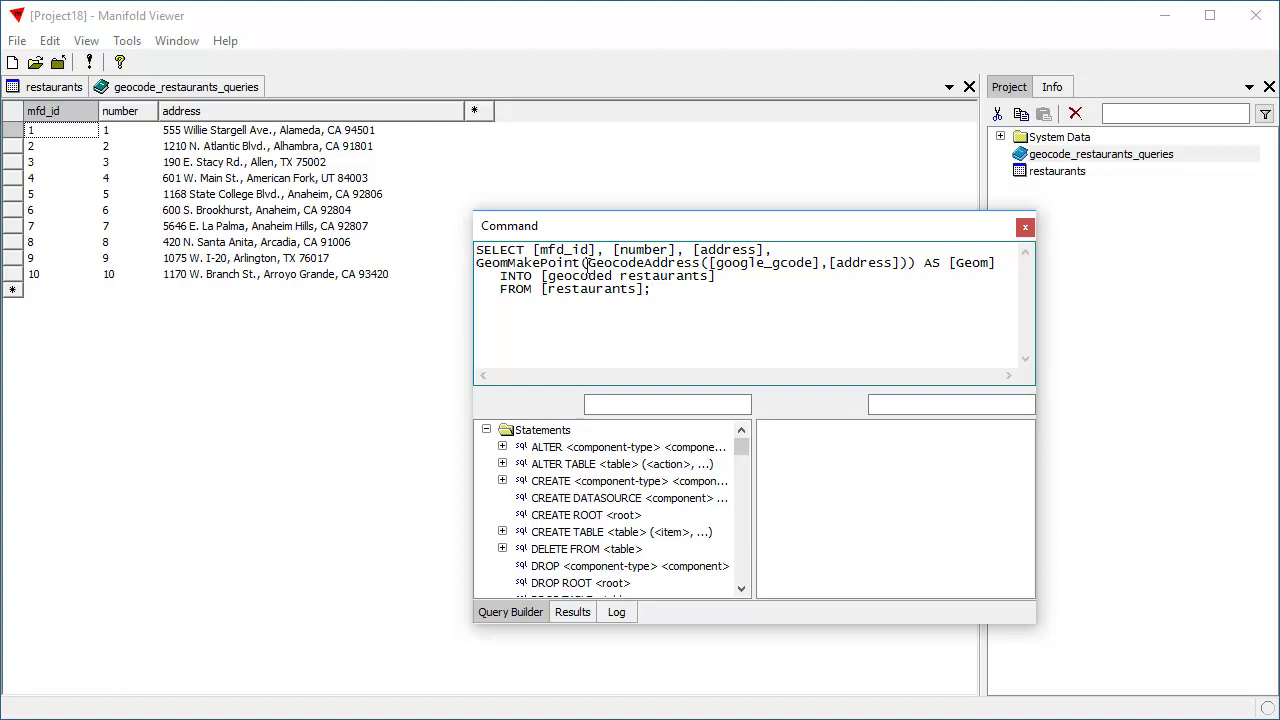
{"action": "left_click_drag", "start_coordinate": [580, 263], "coordinate": [478, 262]}
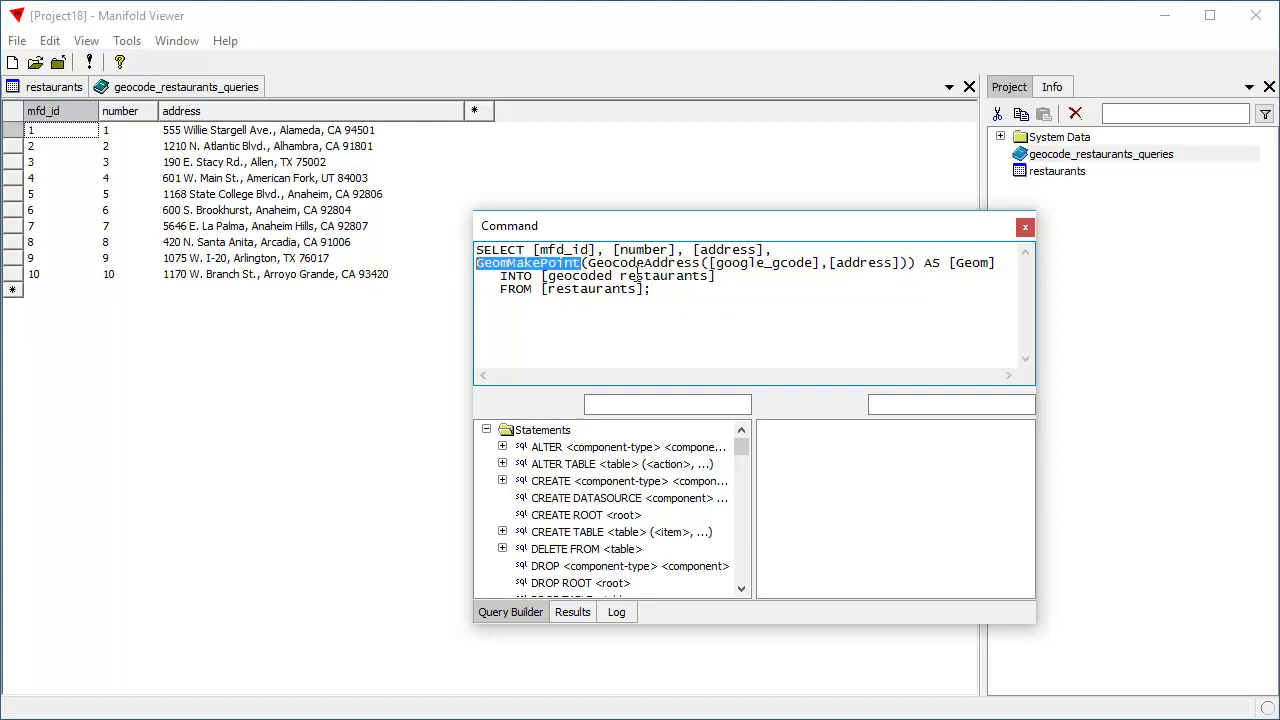
{"action": "left_click", "coordinate": [775, 335]}
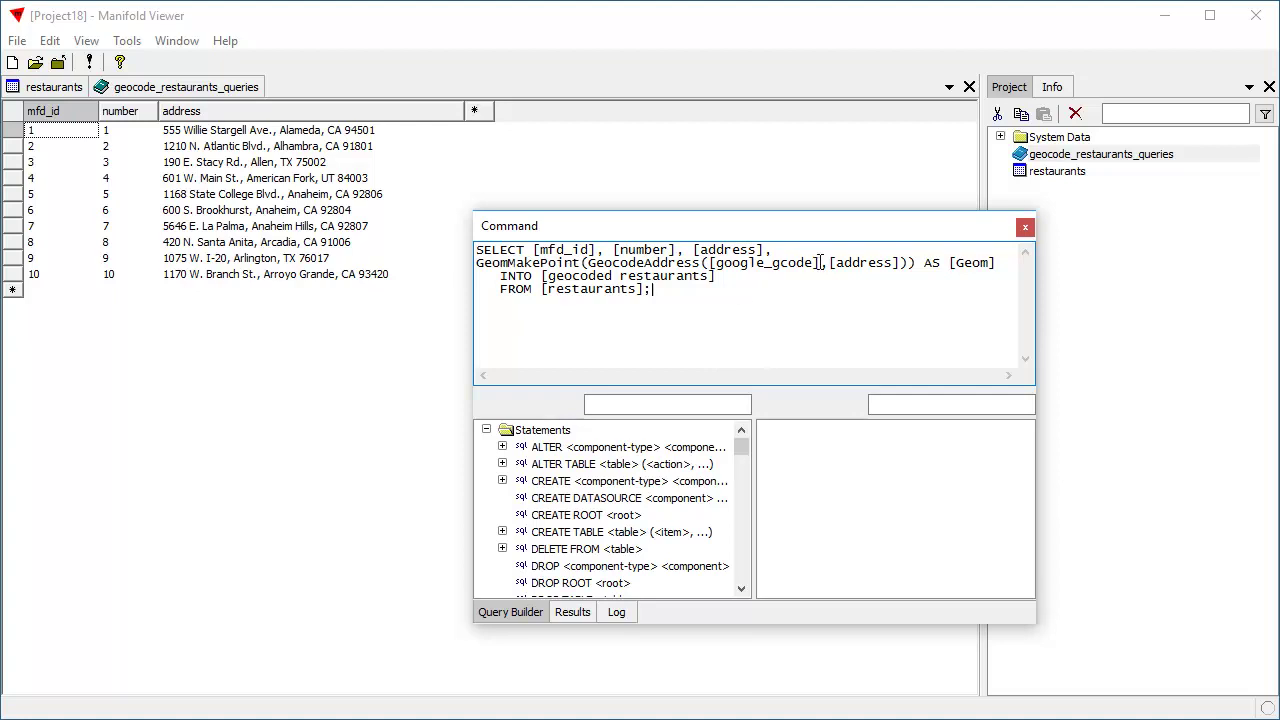
{"action": "left_click_drag", "start_coordinate": [820, 261], "coordinate": [632, 242]}
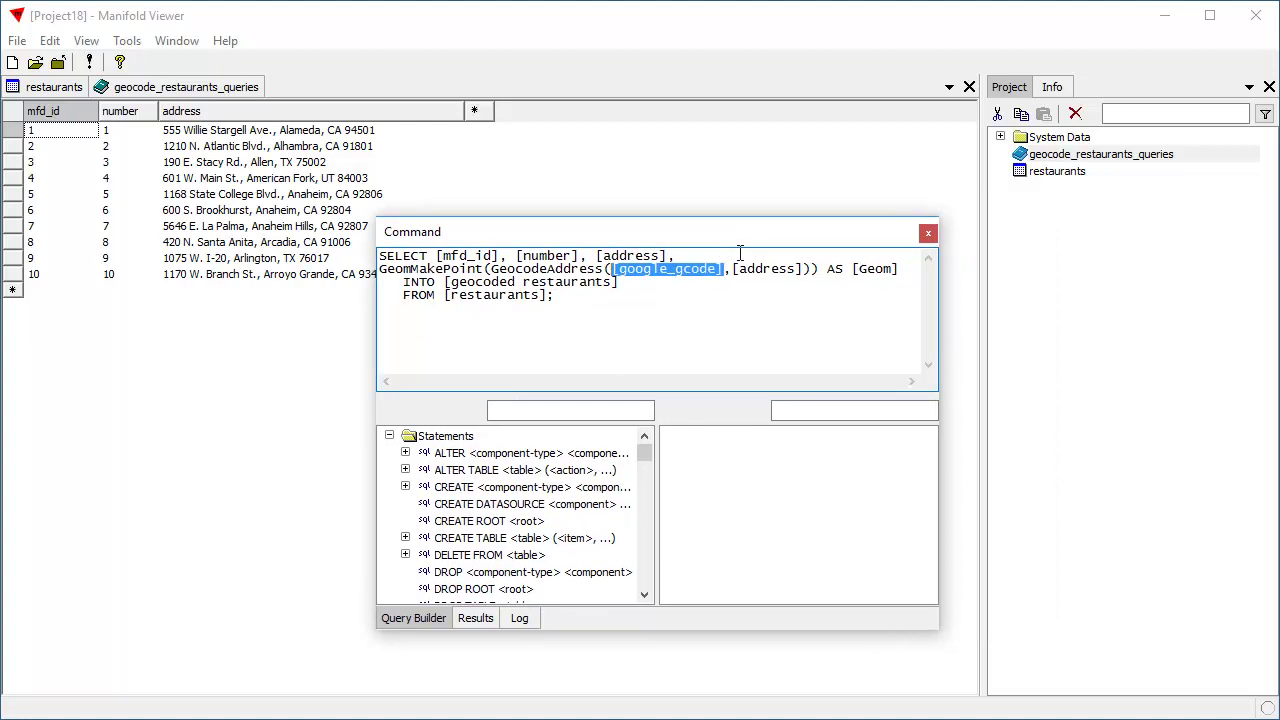
Create a new Google Geocoder data source named google_gcode in the project.
{"action": "left_click", "coordinate": [1068, 263]}
{"action": "right_click", "coordinate": [1068, 260]}
{"action": "left_click", "coordinate": [1160, 440]}
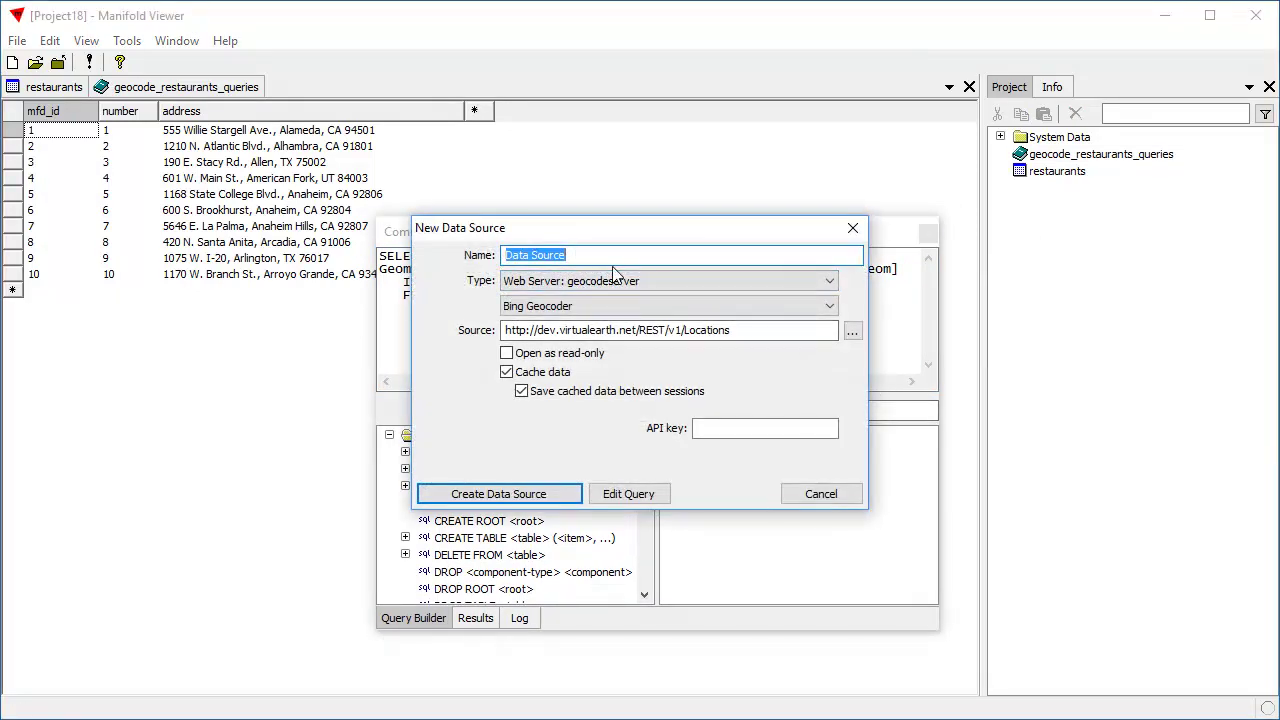
{"action": "left_click_drag", "start_coordinate": [666, 232], "coordinate": [825, 342]}
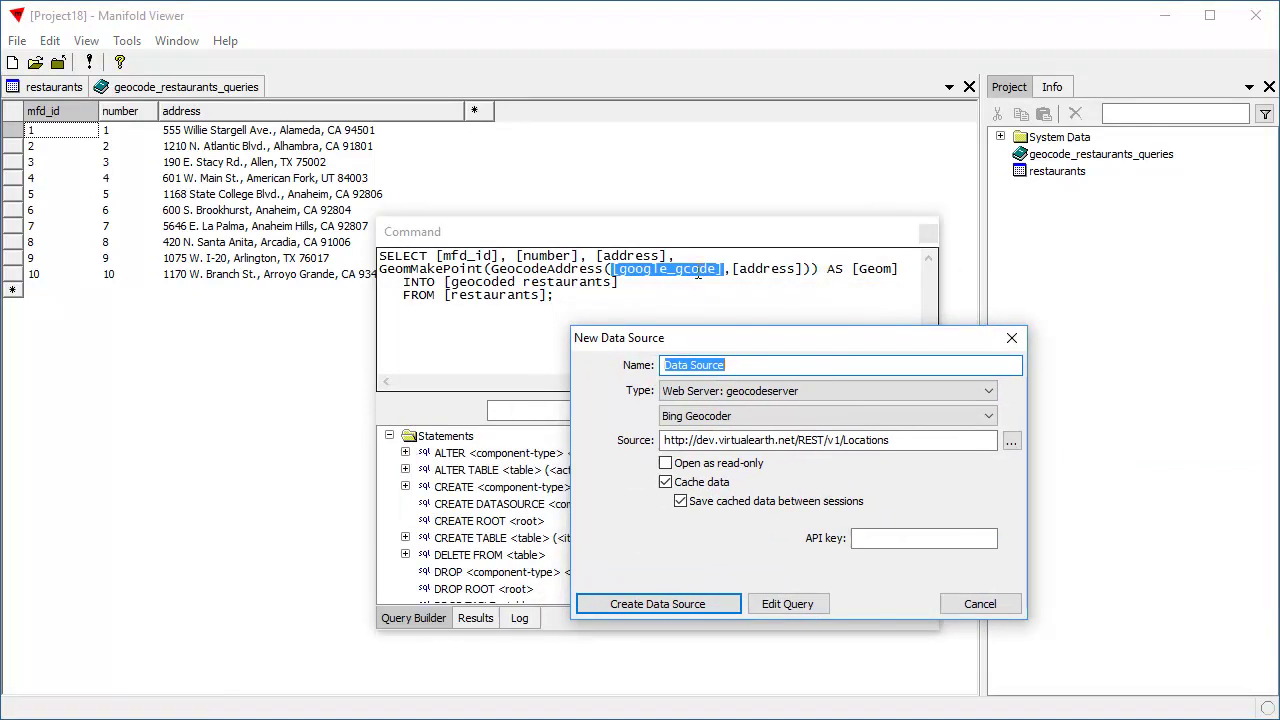
{"action": "left_click_drag", "start_coordinate": [744, 366], "coordinate": [597, 388]}
{"action": "type", "text": "go"}
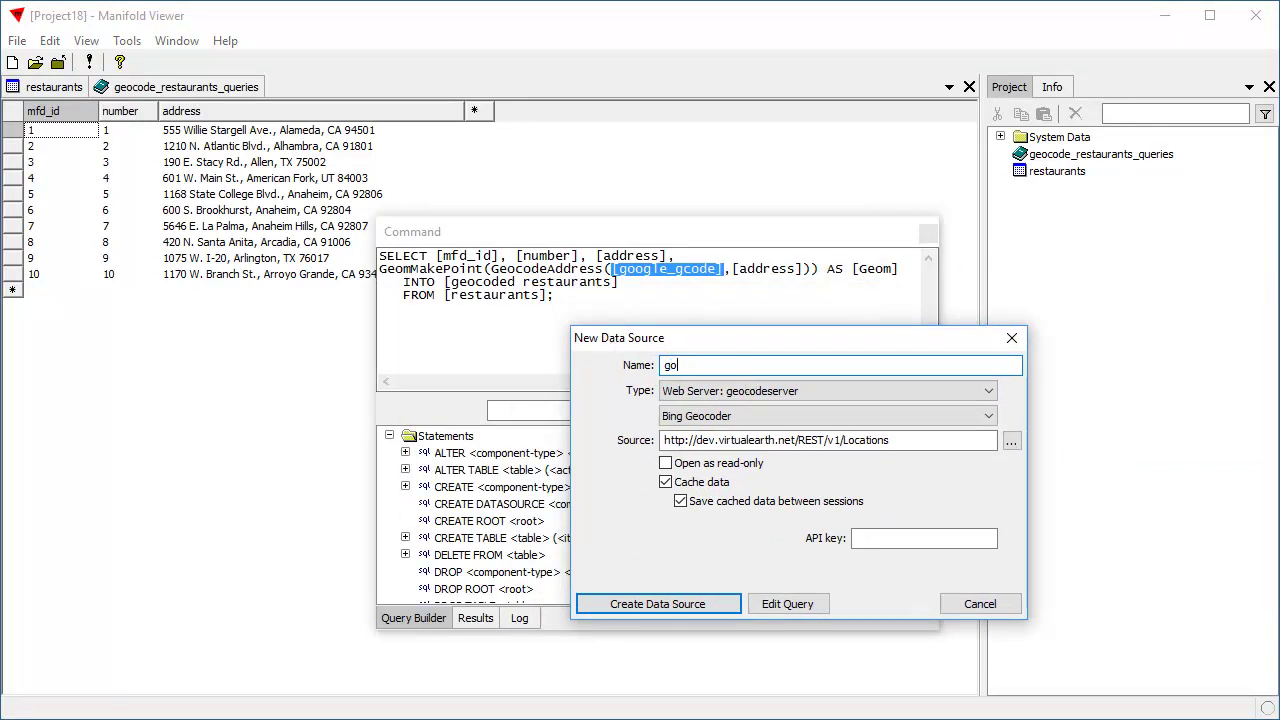
{"action": "type", "text": "ogle_gcode"}
{"action": "left_click", "coordinate": [987, 416]}
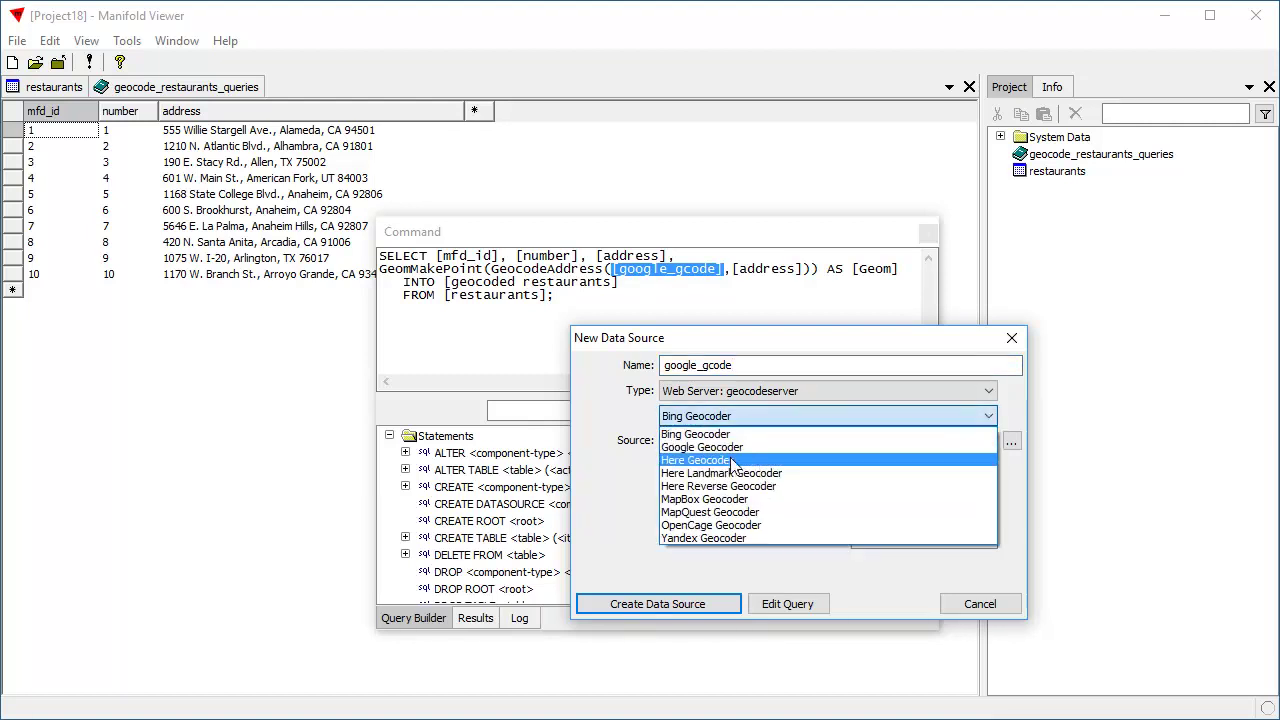
{"action": "left_click", "coordinate": [722, 447]}
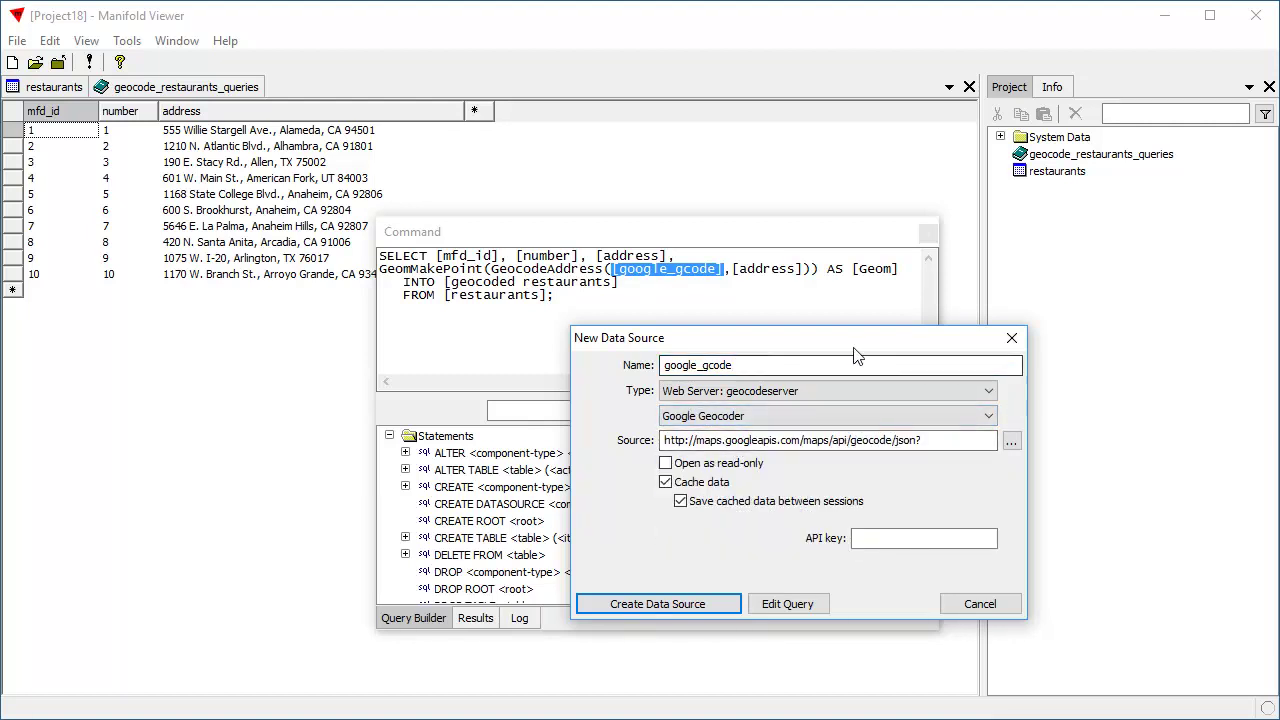
{"action": "left_click", "coordinate": [690, 604]}
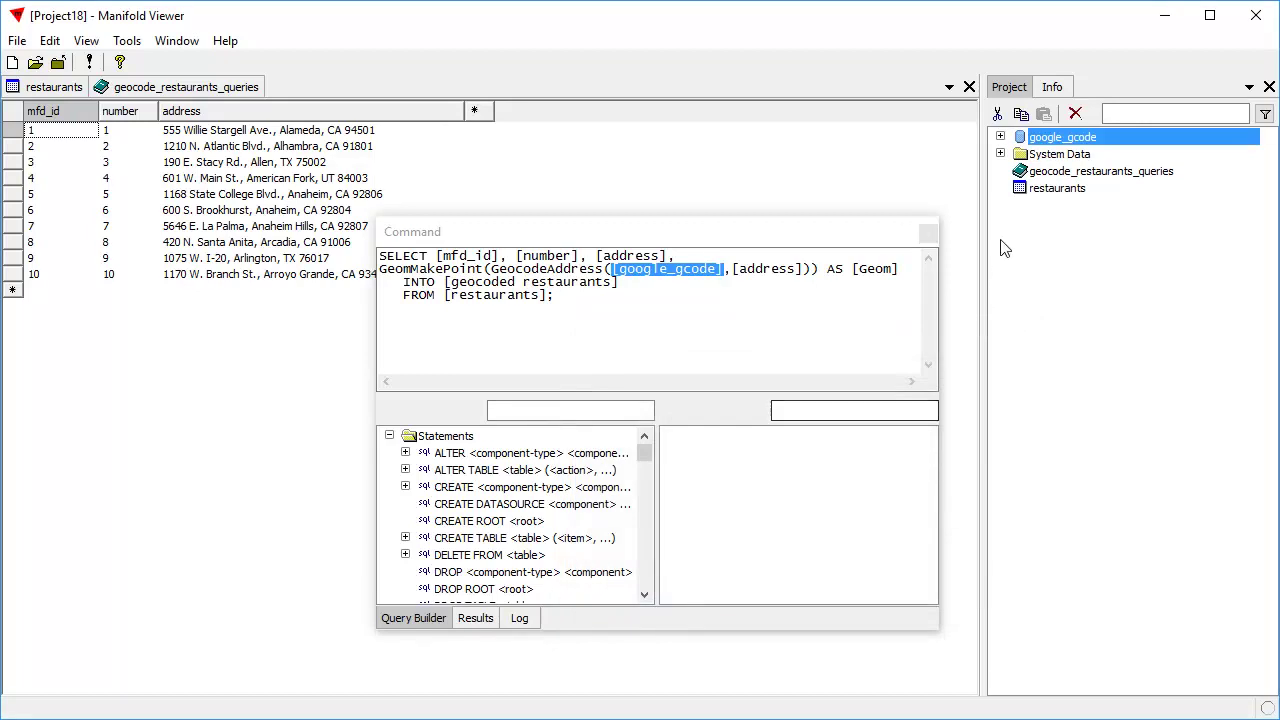
{"action": "left_click", "coordinate": [731, 239]}
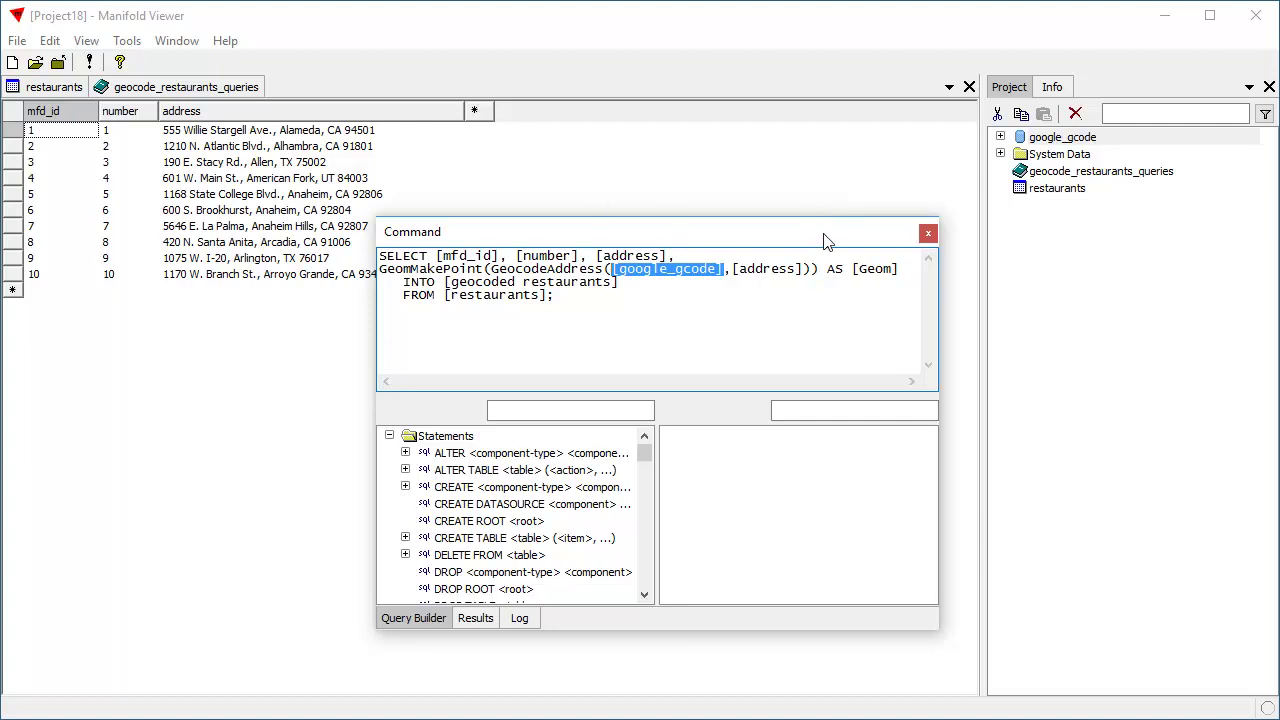
Expand google_gcode in the Project pane to reveal its System Data folder and API.
{"action": "left_click", "coordinate": [1074, 137]}
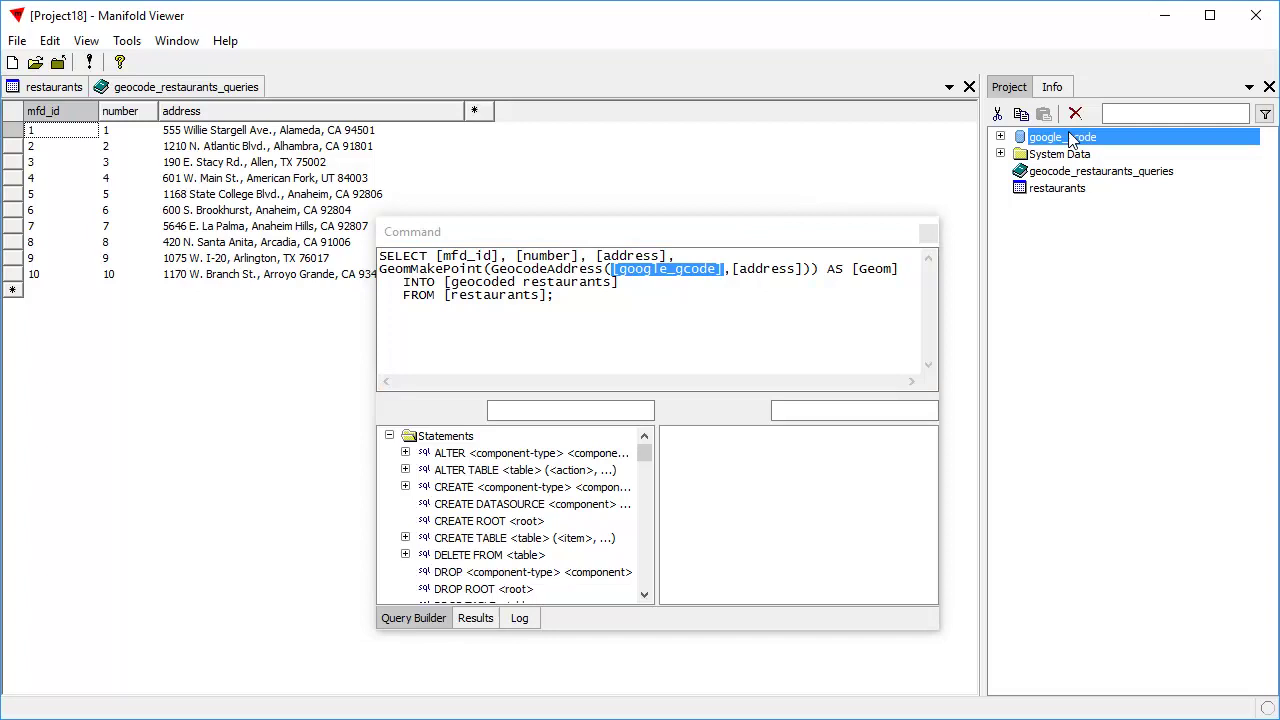
{"action": "left_click", "coordinate": [1001, 137]}
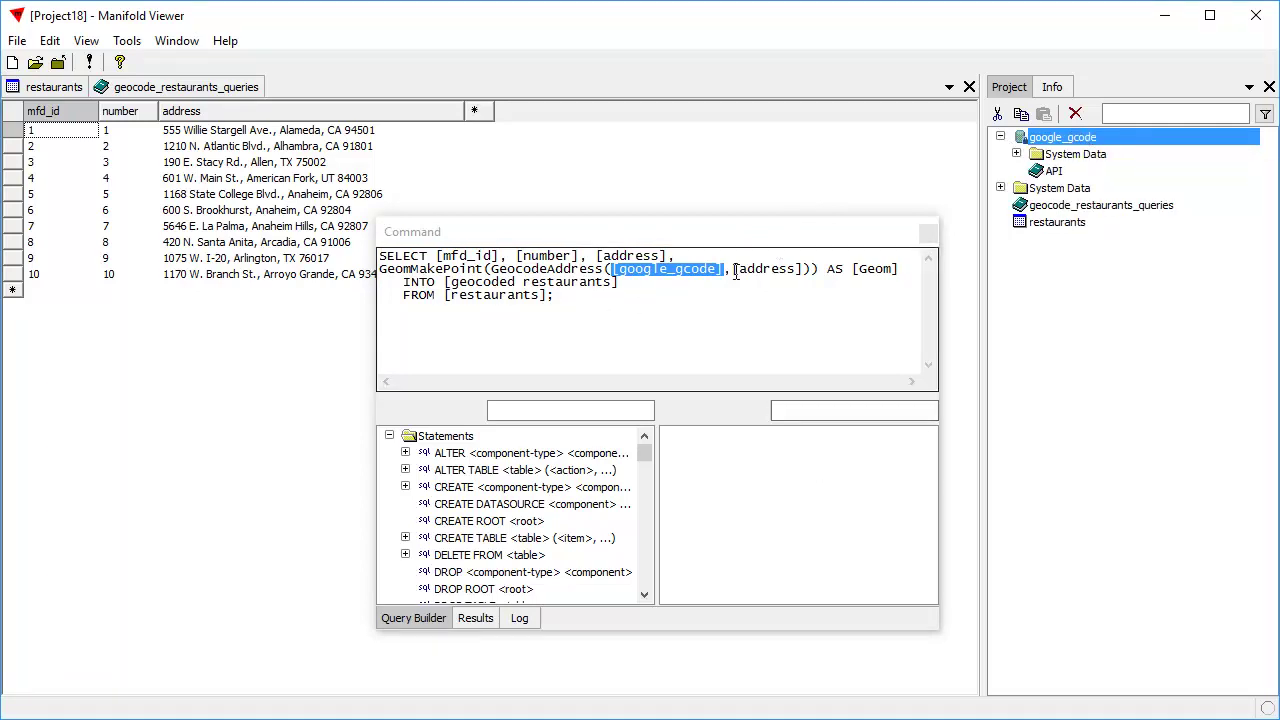
{"action": "left_click", "coordinate": [706, 316]}
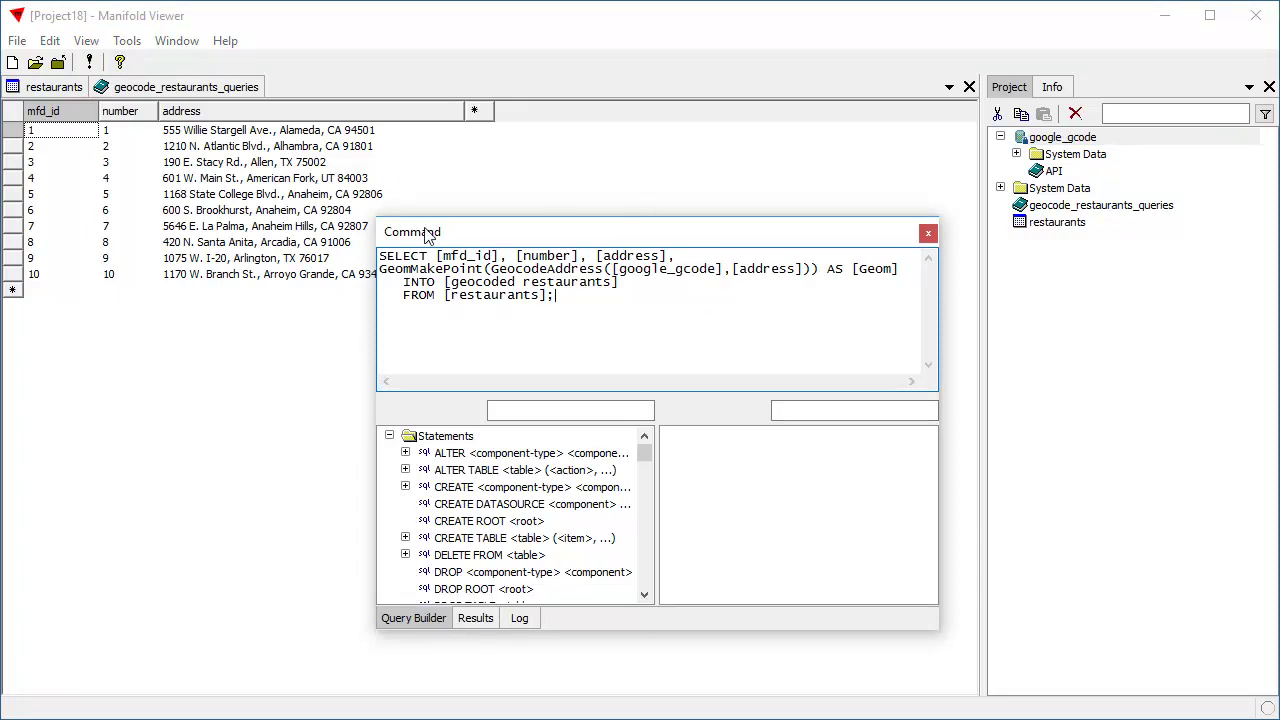
Run the geocoding query and open the new geocoded restaurants table, widening its address column.
{"action": "left_click", "coordinate": [90, 65]}
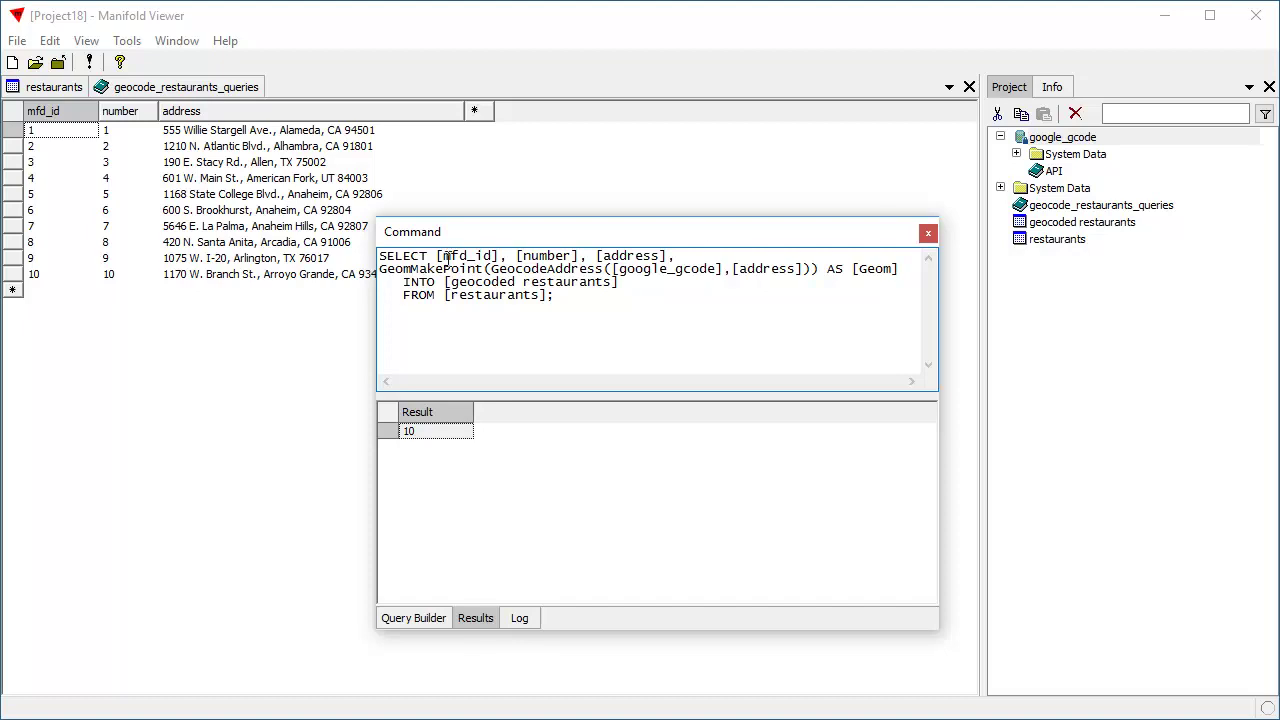
{"action": "left_click_drag", "start_coordinate": [437, 282], "coordinate": [620, 283]}
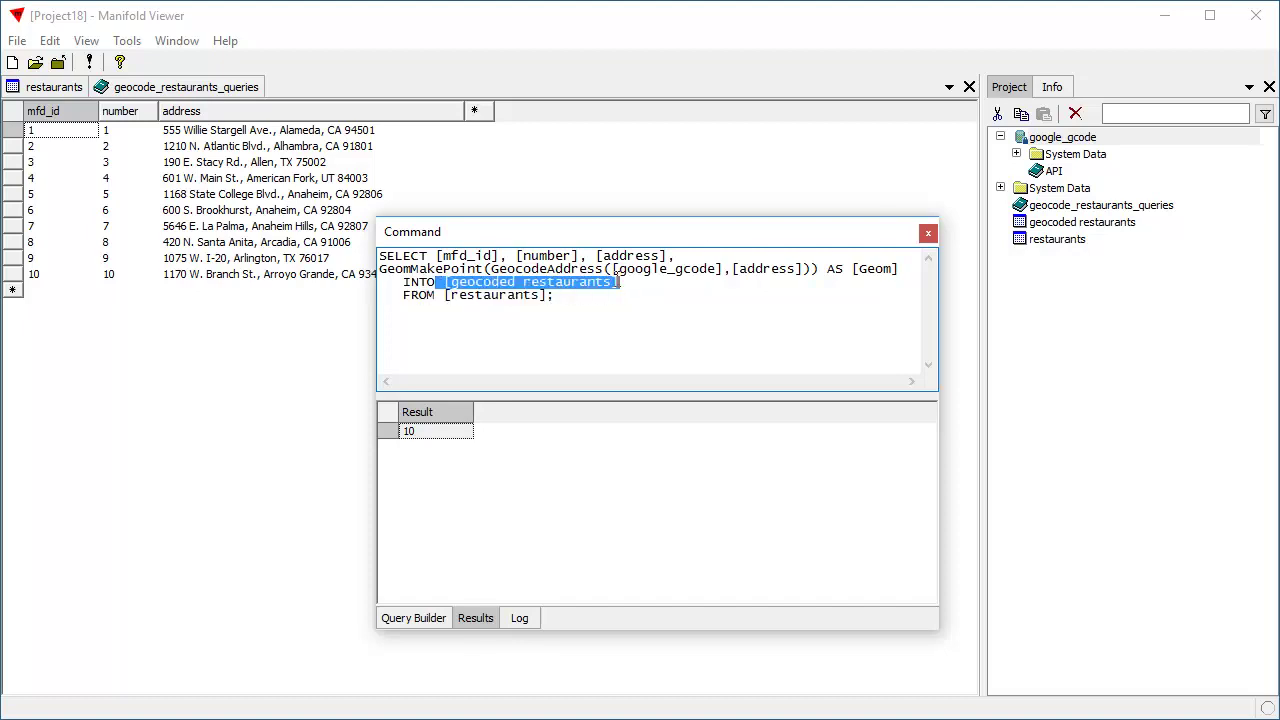
{"action": "left_click", "coordinate": [1096, 310]}
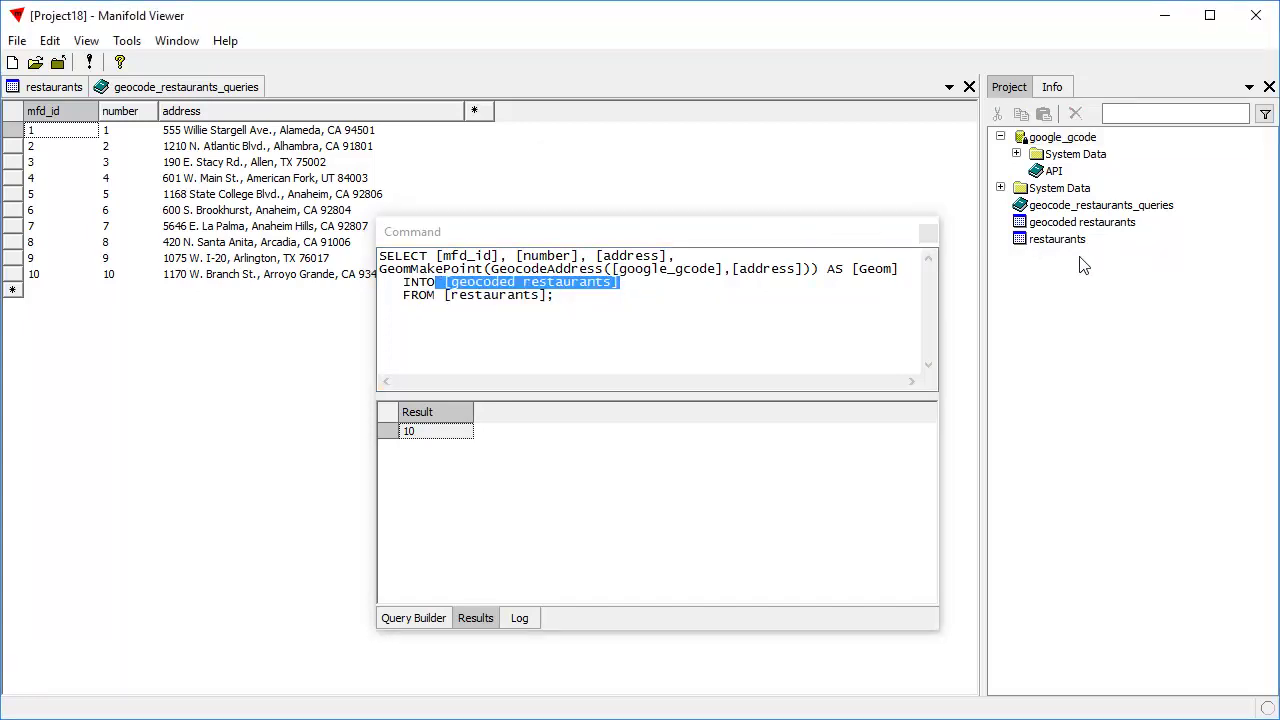
{"action": "double_click", "coordinate": [1097, 226]}
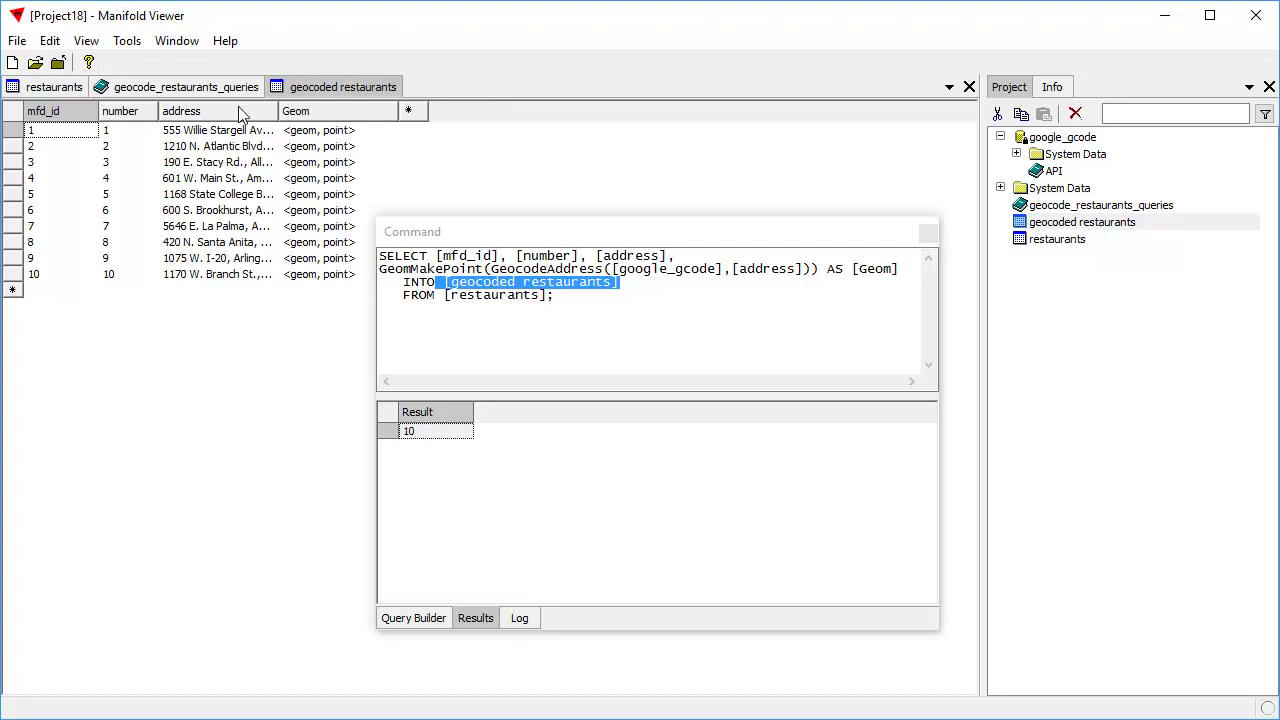
{"action": "left_click_drag", "start_coordinate": [278, 110], "coordinate": [320, 110]}
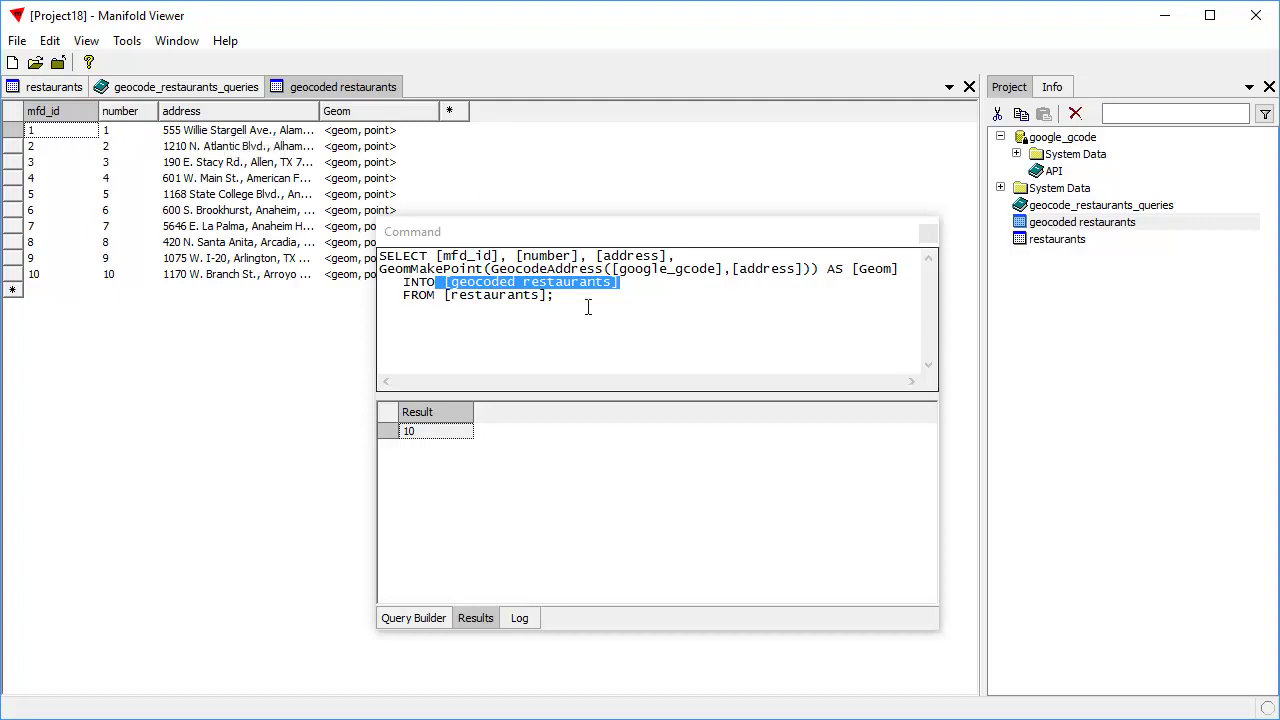
Dock the Command window and autofit the geocoded restaurants address column.
{"action": "left_click", "coordinate": [755, 325]}
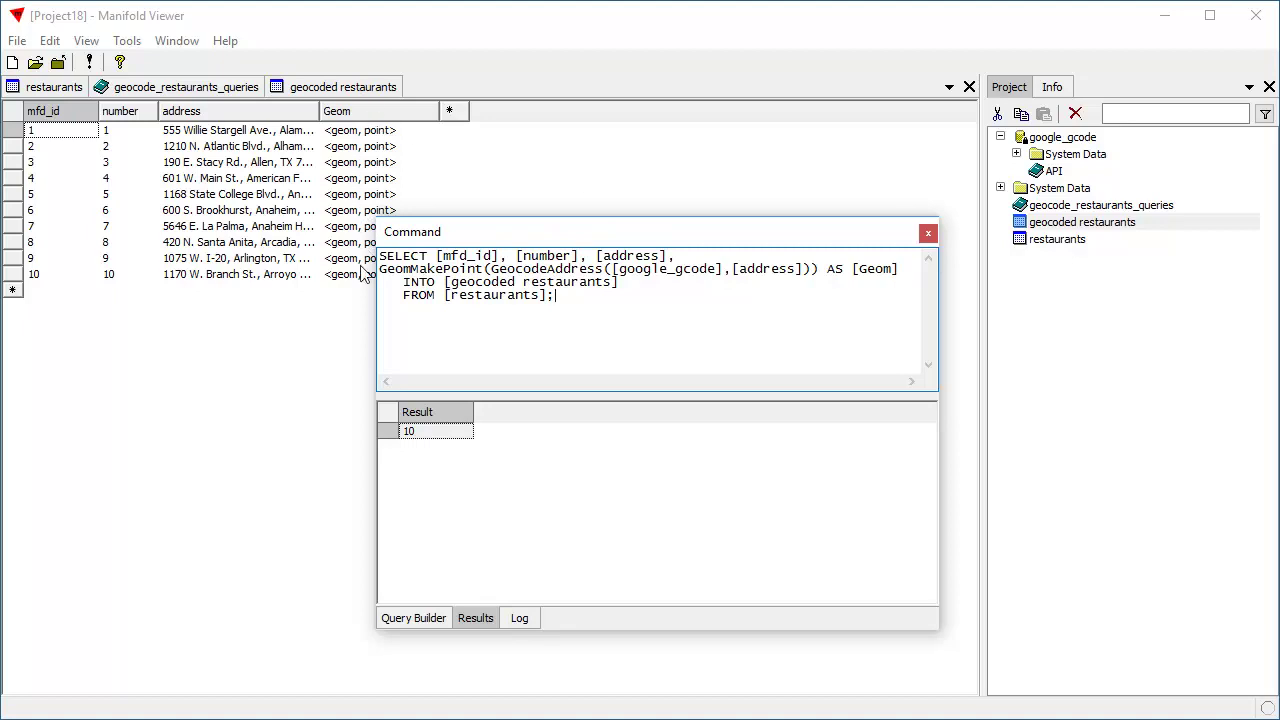
{"action": "double_click", "coordinate": [716, 232]}
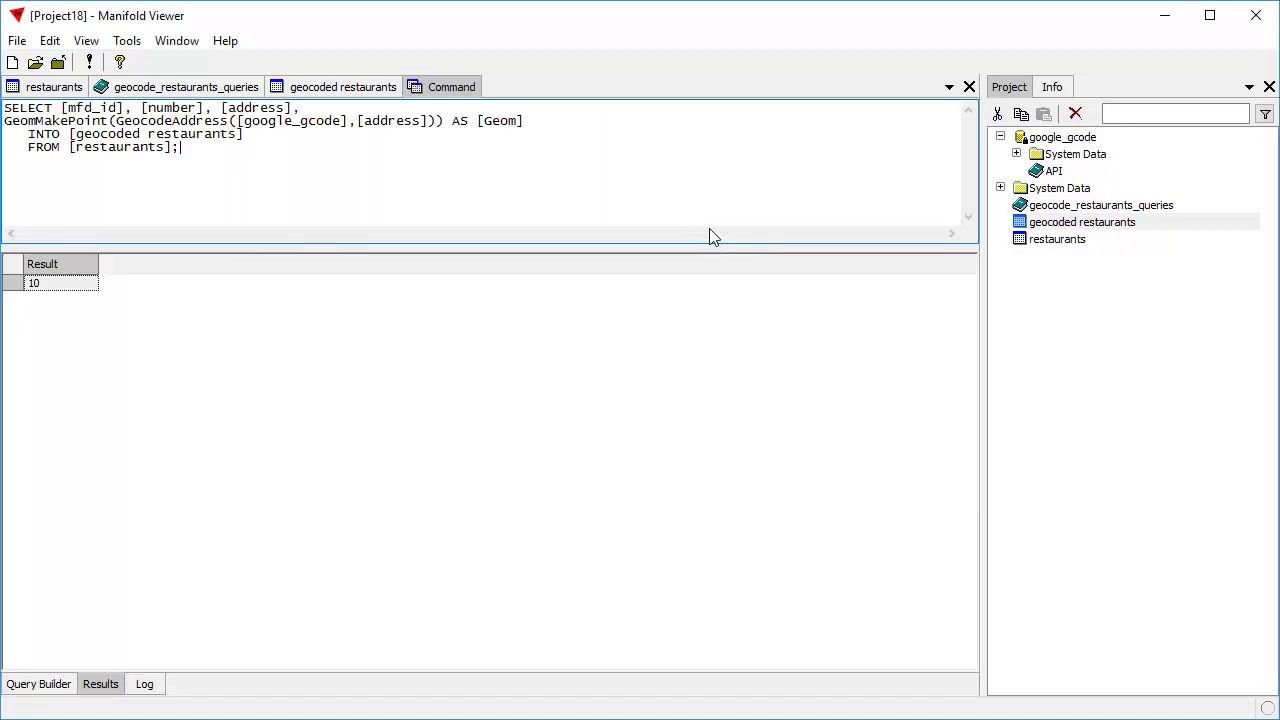
{"action": "left_click", "coordinate": [366, 87]}
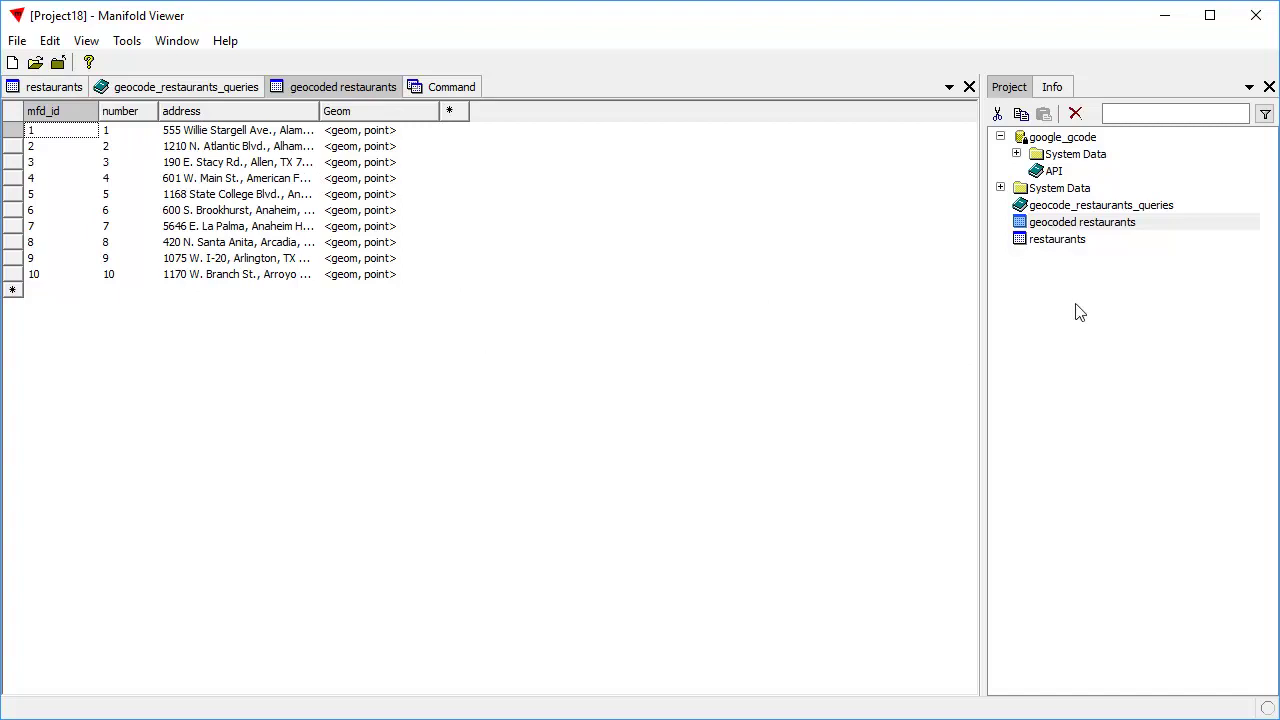
{"action": "left_click", "coordinate": [1113, 336]}
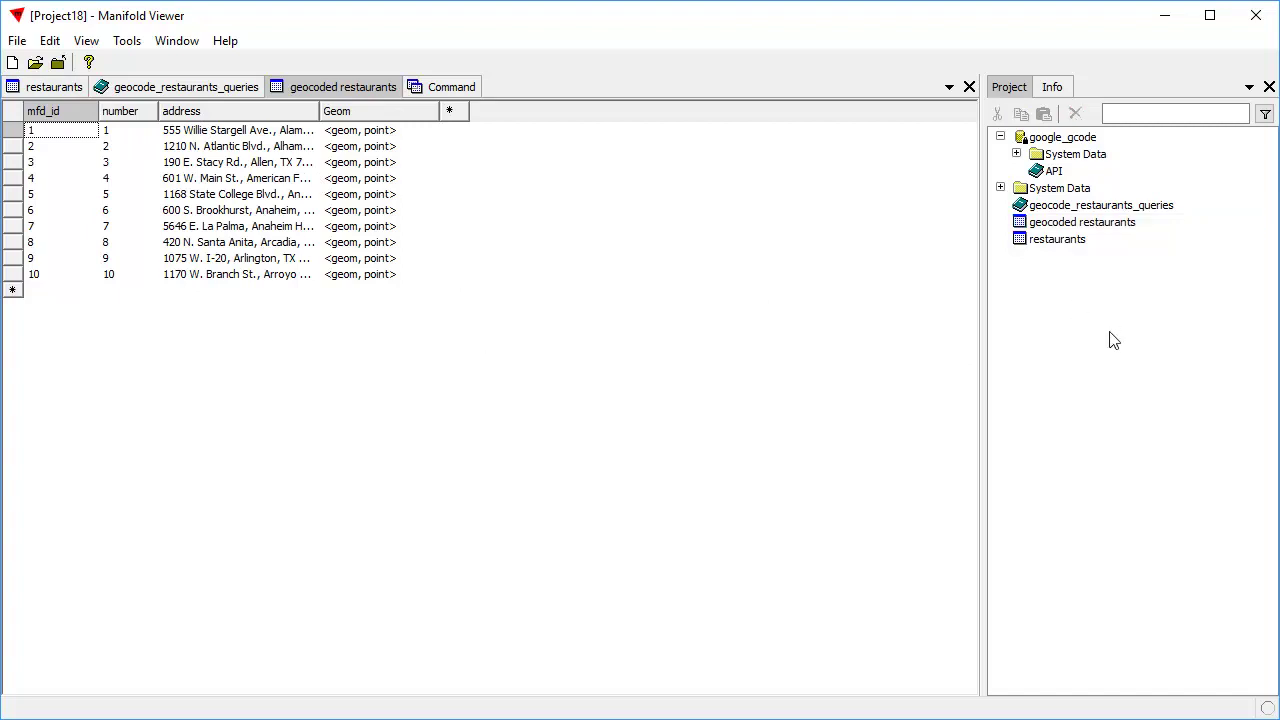
{"action": "double_click", "coordinate": [319, 110]}
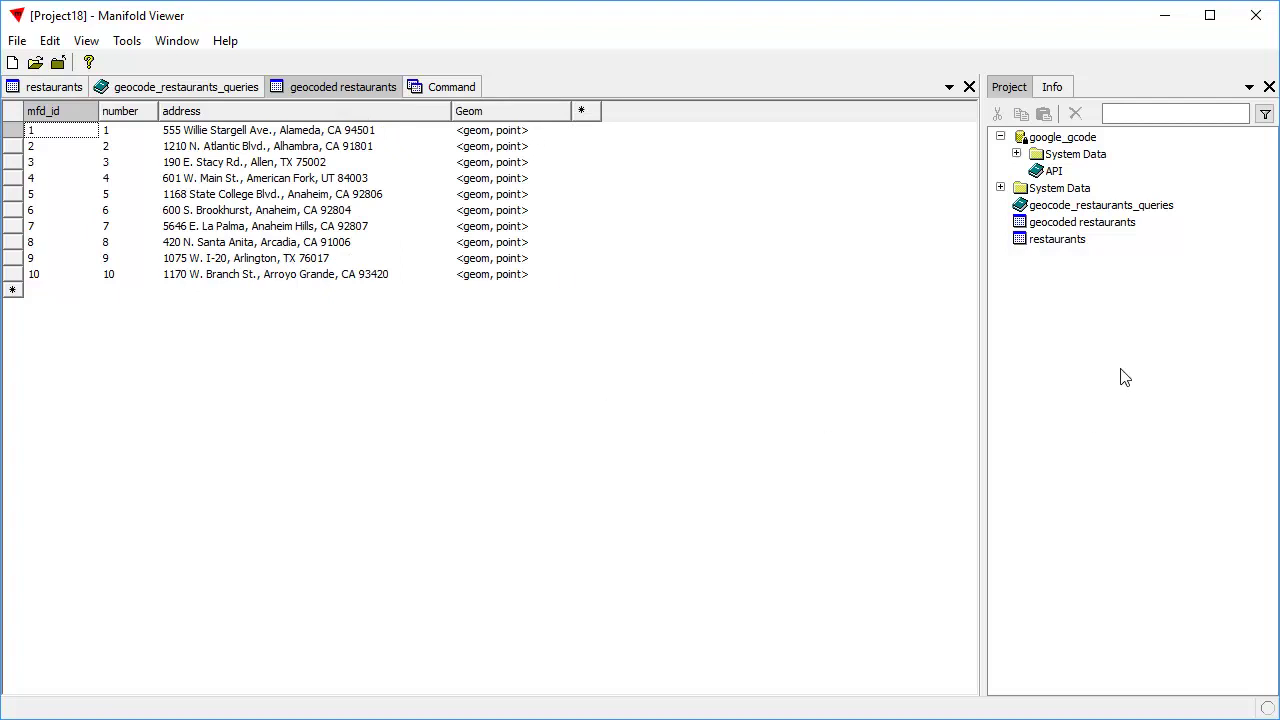
Create a Latitude / Longitude drawing from geocoded restaurants and open it to see the points.
{"action": "right_click", "coordinate": [1095, 227]}
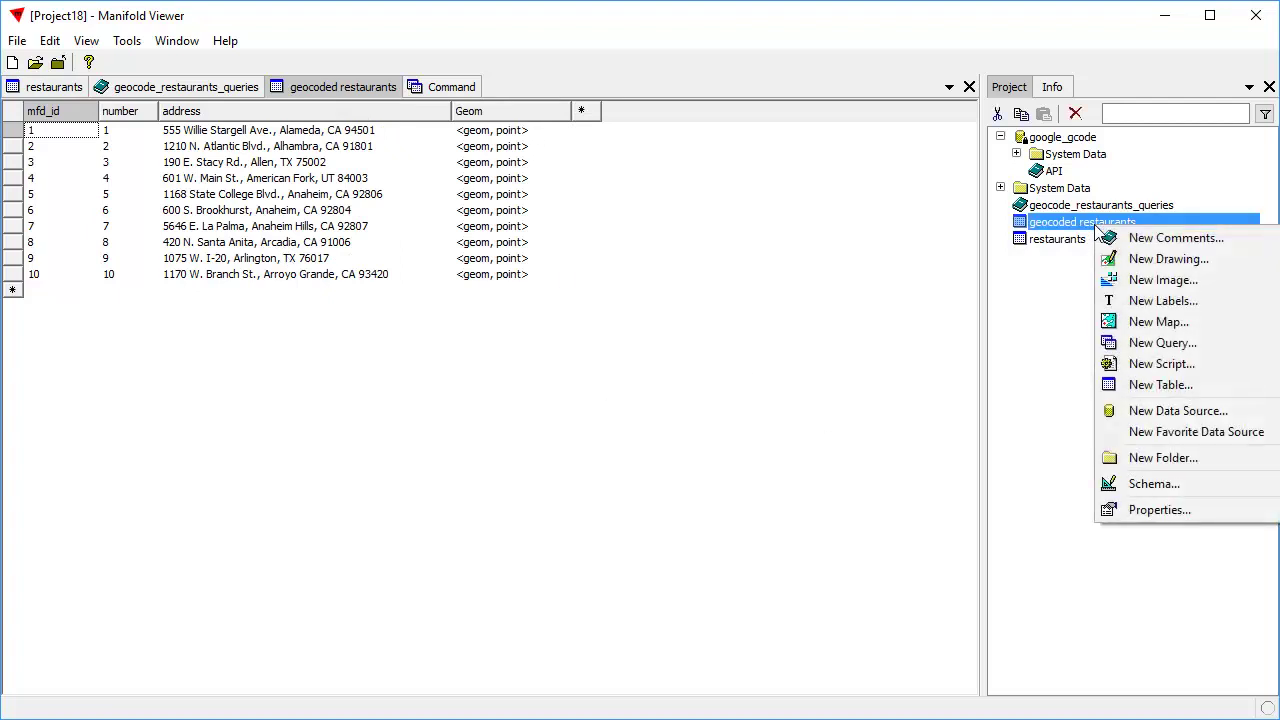
{"action": "left_click", "coordinate": [1140, 259]}
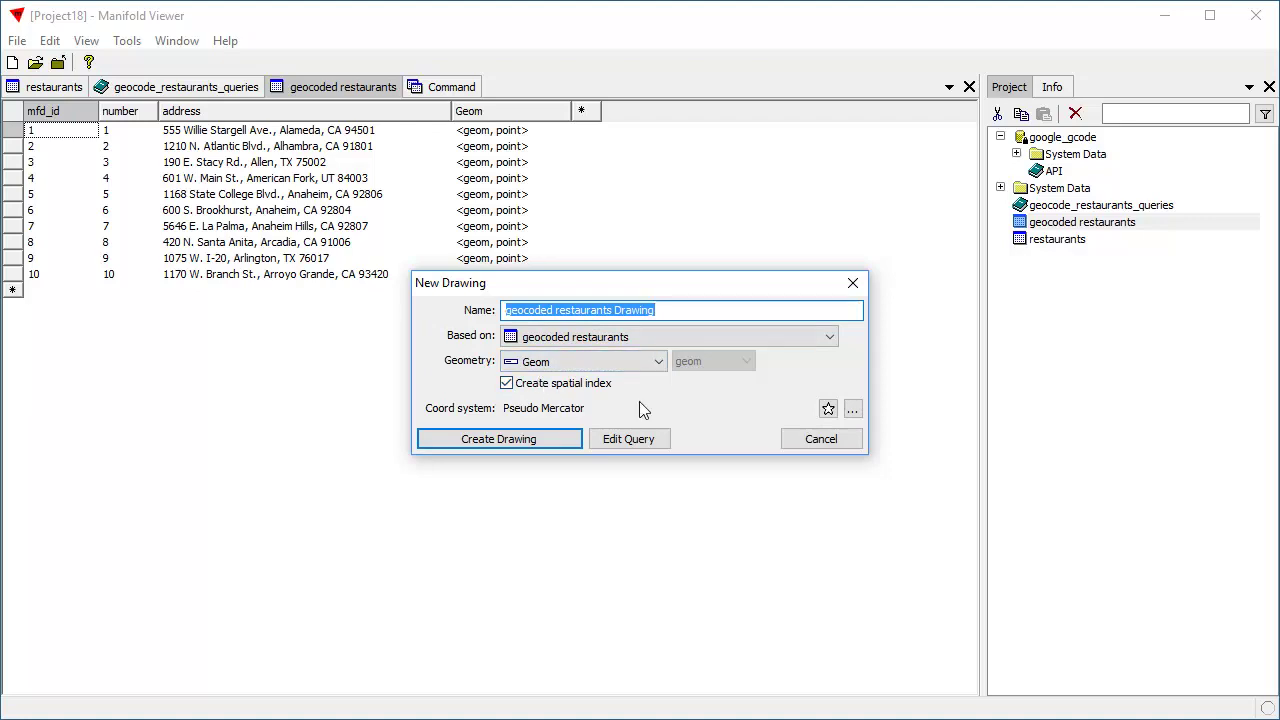
{"action": "left_click", "coordinate": [828, 409]}
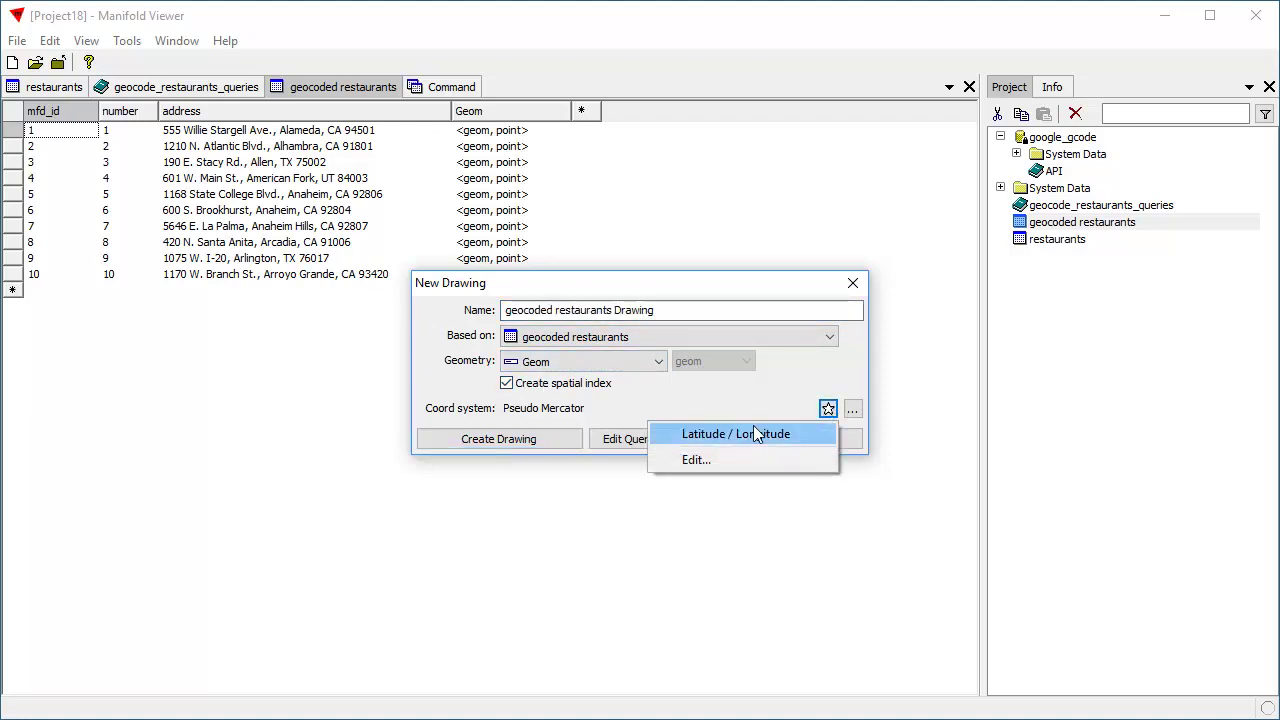
{"action": "left_click", "coordinate": [756, 435]}
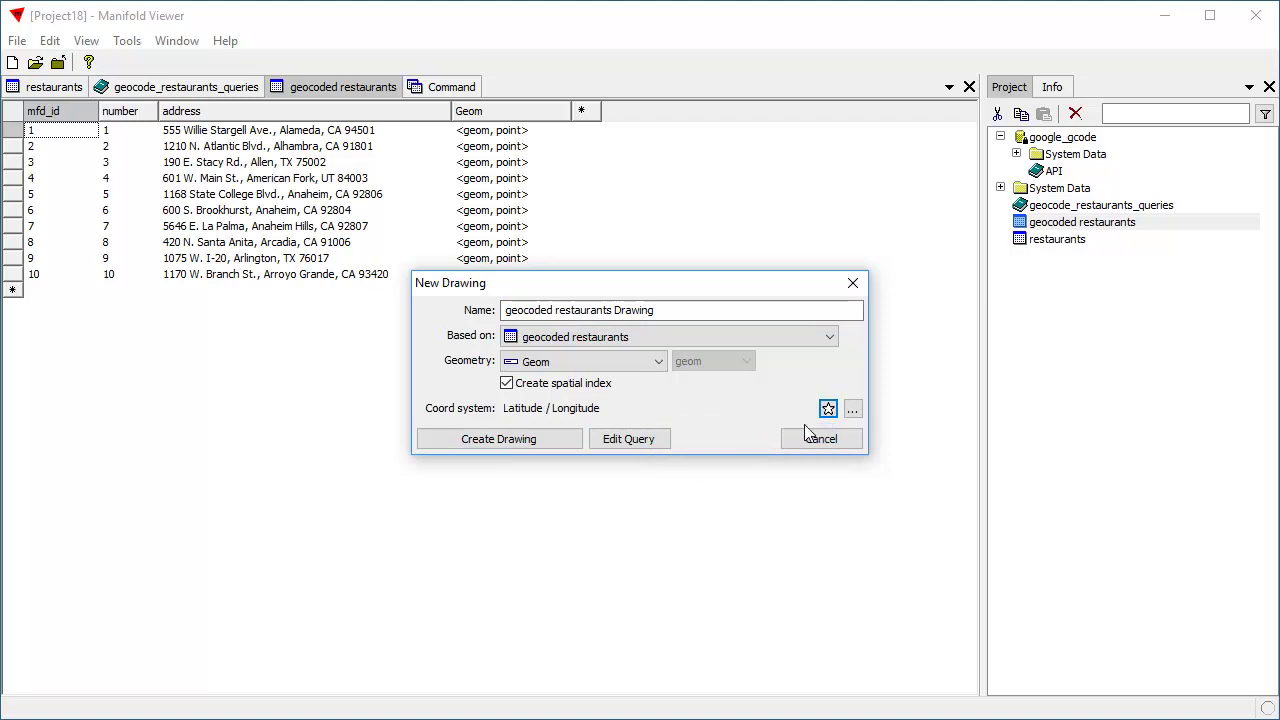
{"action": "left_click", "coordinate": [546, 439]}
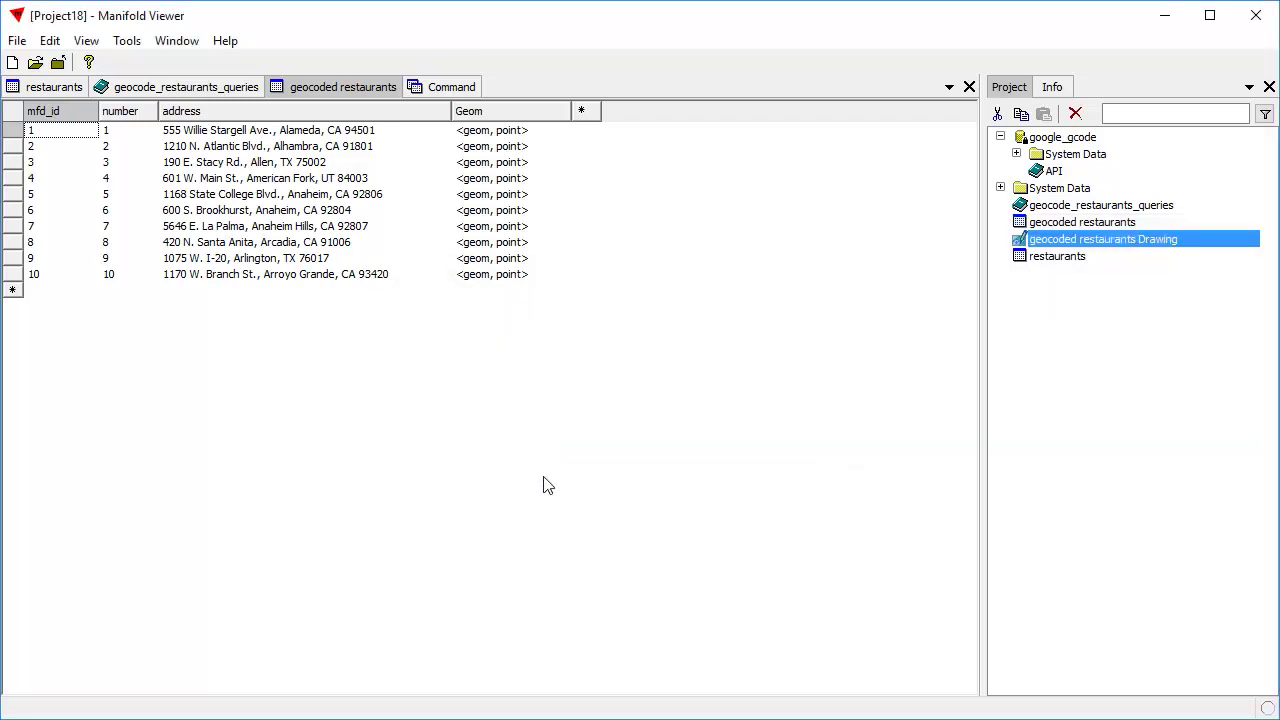
{"action": "double_click", "coordinate": [1118, 248]}
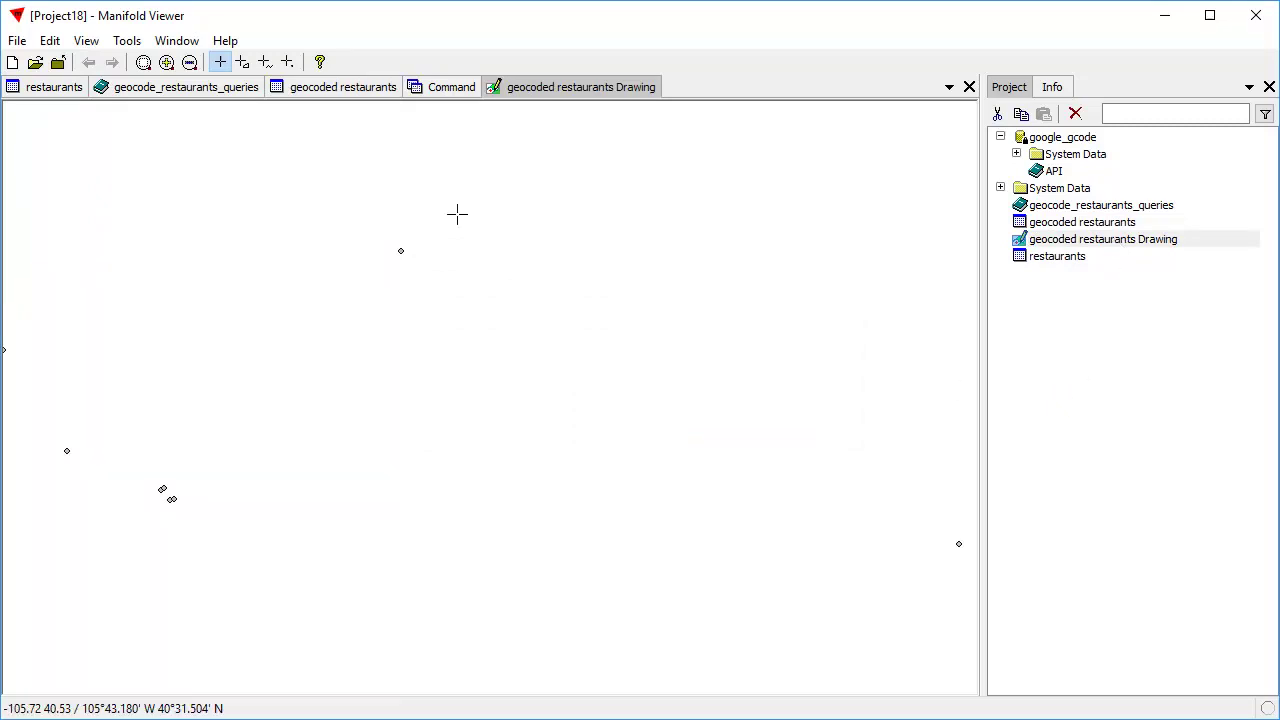
{"action": "scroll", "coordinate": [380, 397], "scroll_direction": "down", "scroll_amount": 1}
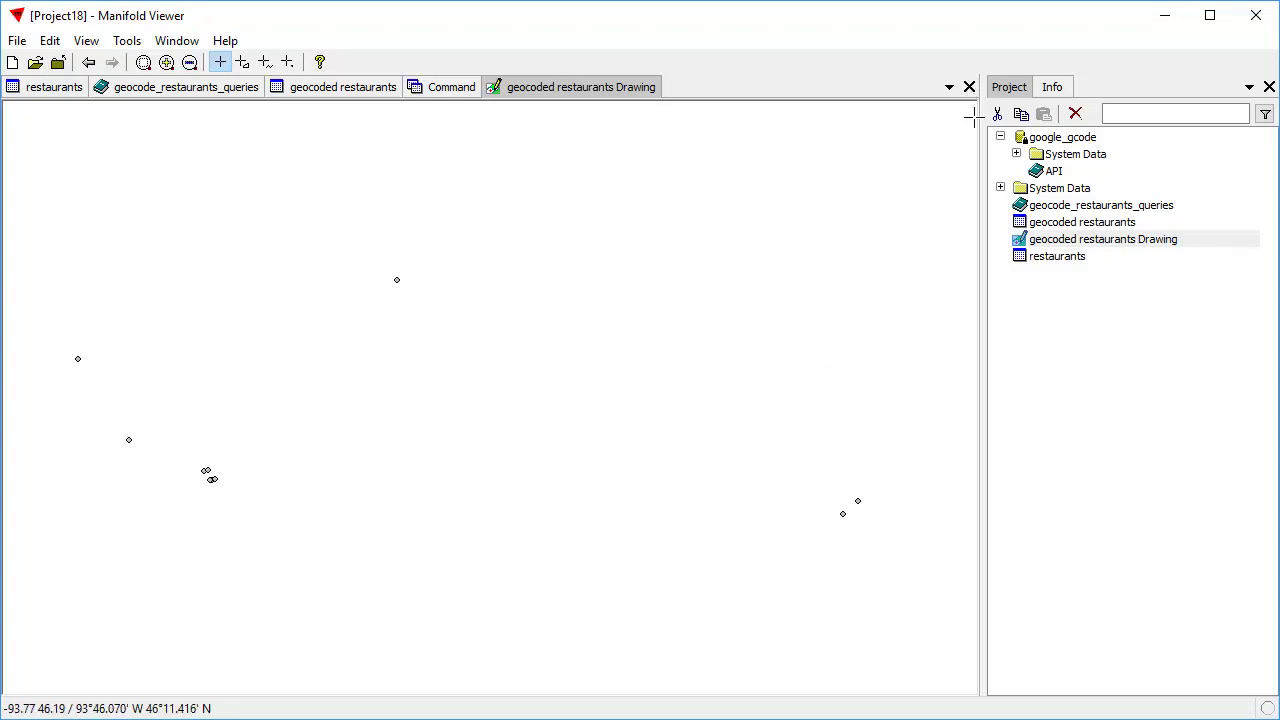
Create a new map in WGS 84 / Pseudo-Mercator in the project.
{"action": "left_click", "coordinate": [1066, 308]}
{"action": "right_click", "coordinate": [1066, 308]}
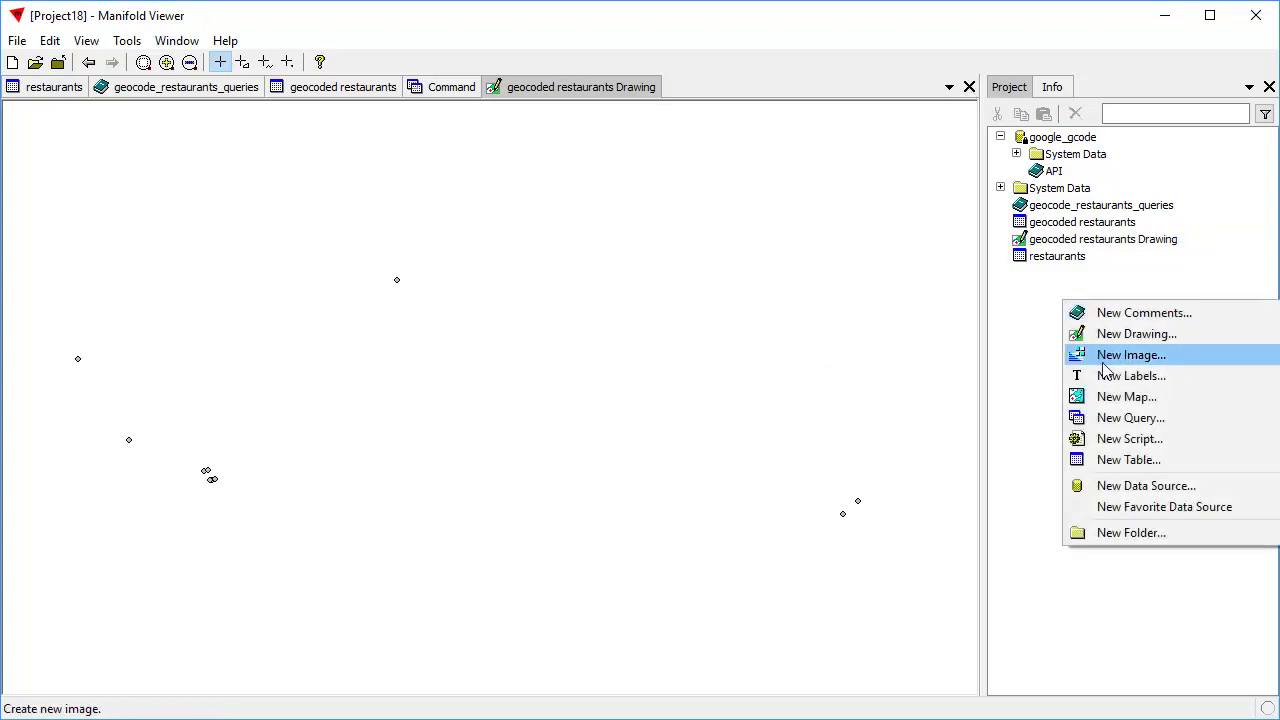
{"action": "left_click", "coordinate": [1145, 400]}
{"action": "left_click", "coordinate": [537, 503]}
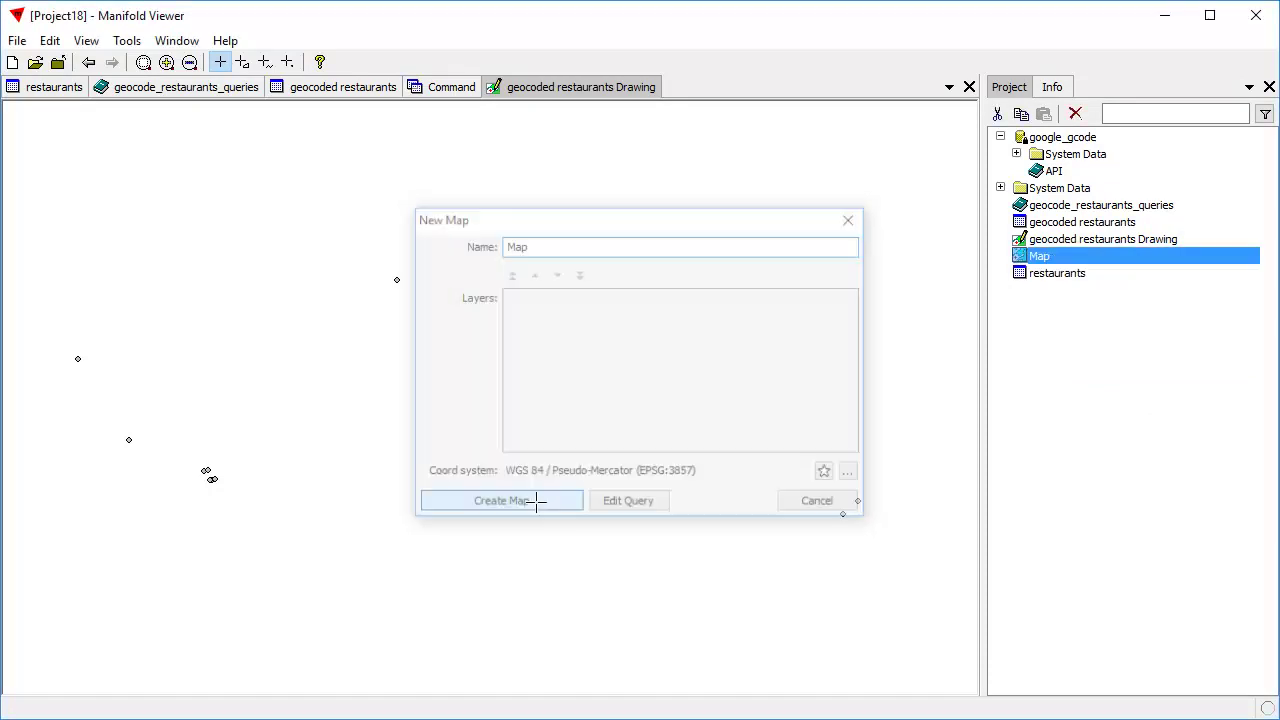
Open the empty map, add the geocoded restaurants drawing as its layer, and bring up the New items menu.
{"action": "double_click", "coordinate": [1065, 257]}
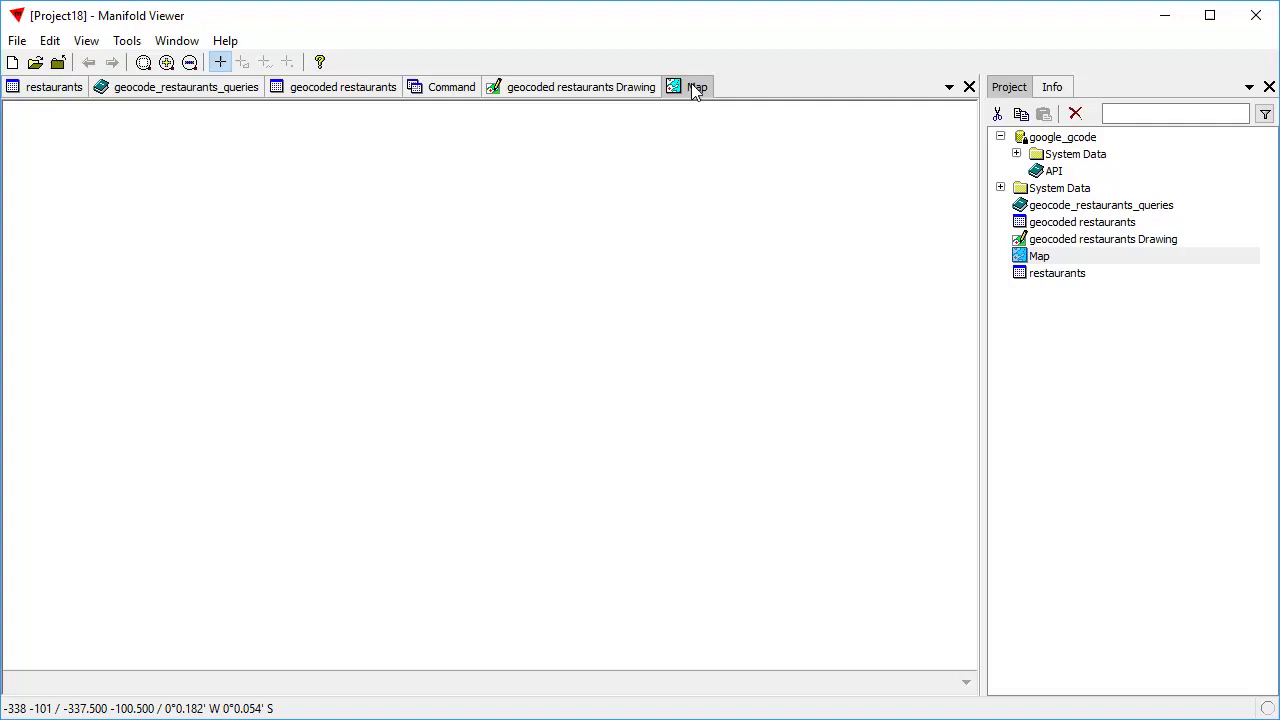
{"action": "left_click_drag", "start_coordinate": [1112, 241], "coordinate": [476, 374]}
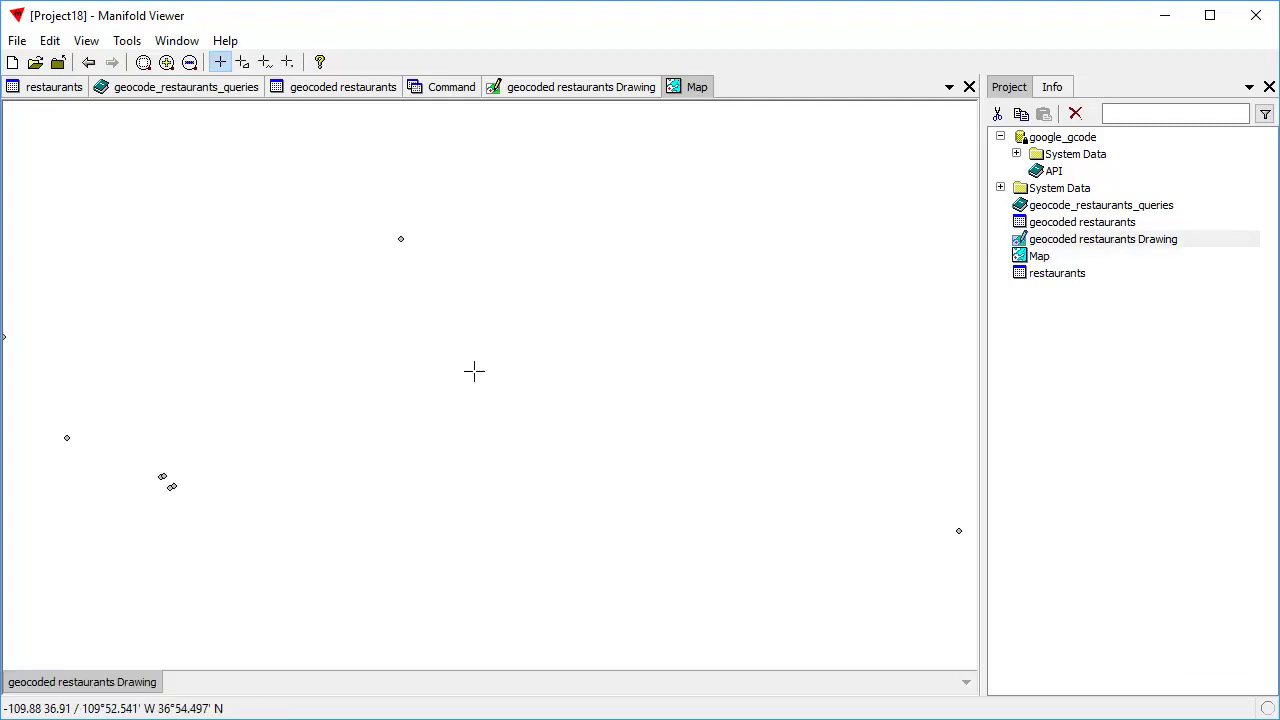
{"action": "right_click", "coordinate": [1090, 366]}
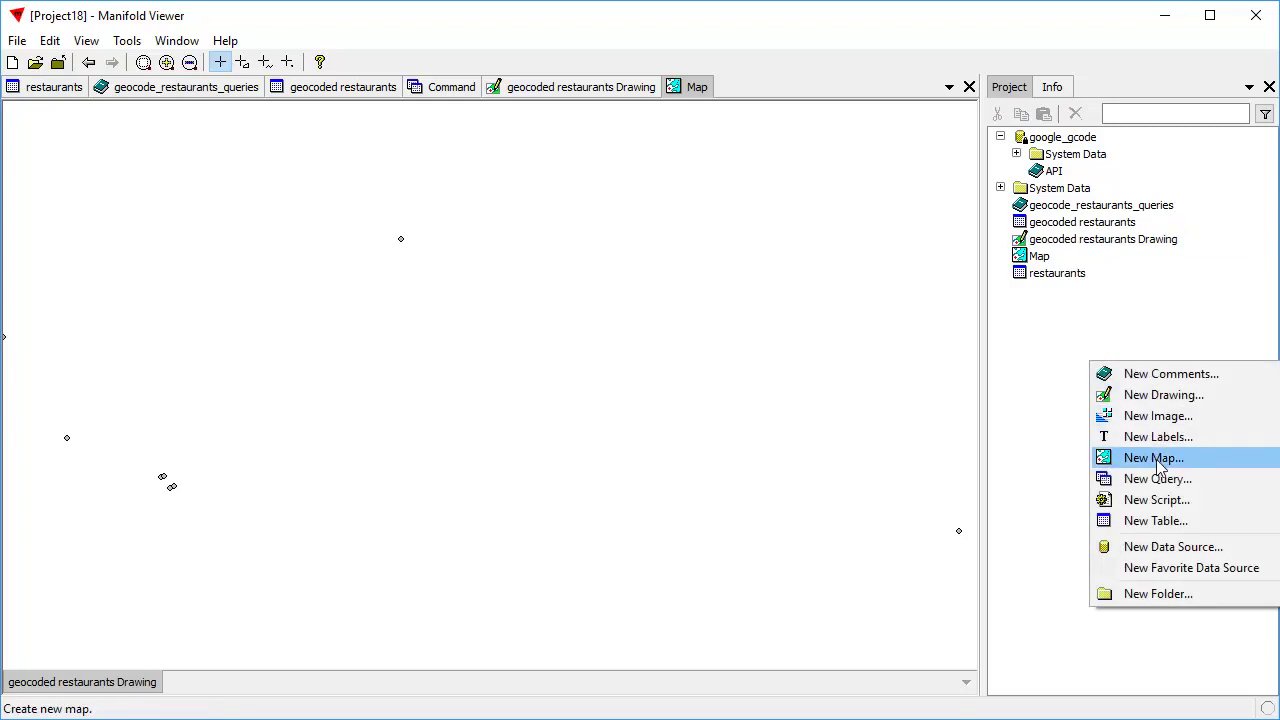
Create a data source named Streets using the image server type with Google Maps Street Map.
{"action": "left_click", "coordinate": [1165, 549]}
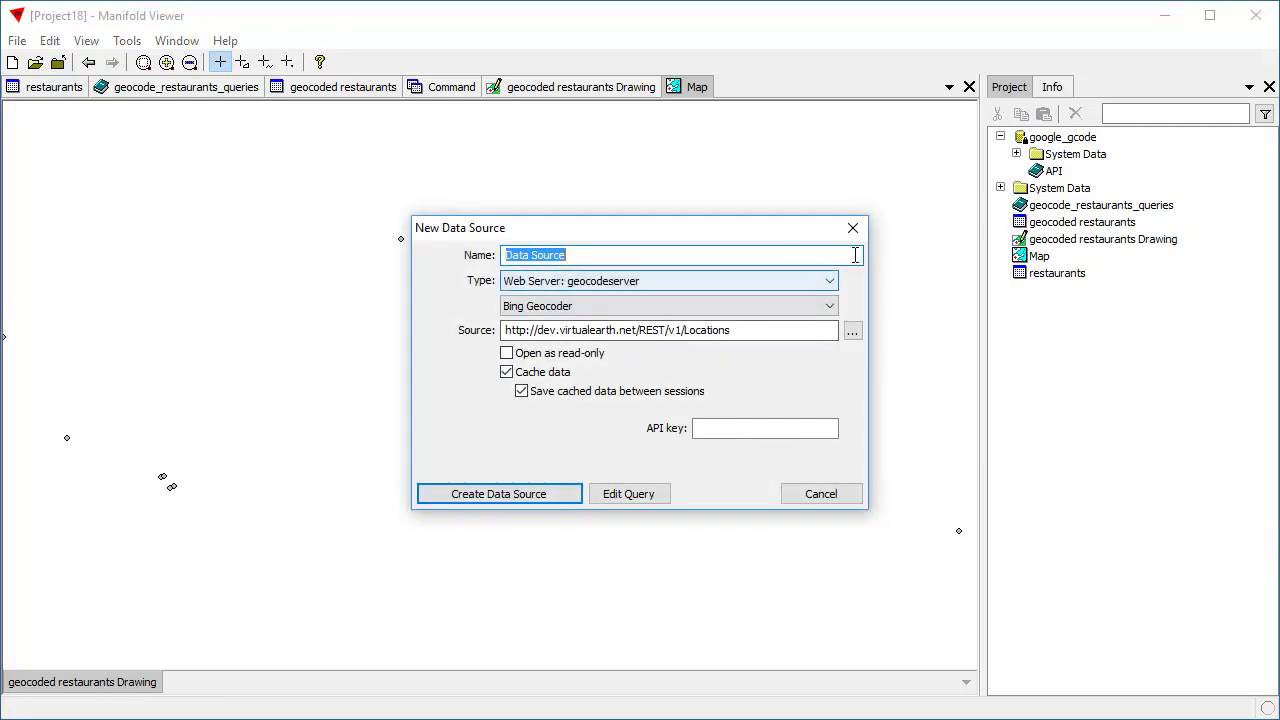
{"action": "type", "text": "Streets"}
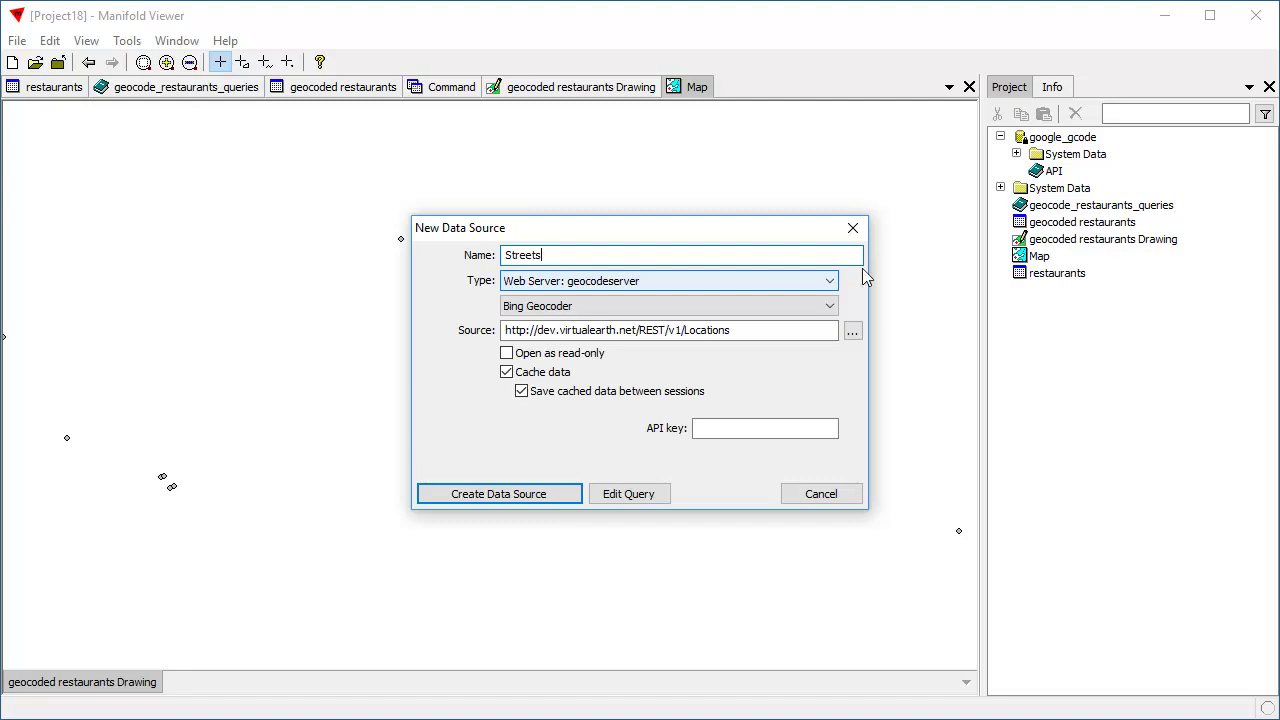
{"action": "left_click", "coordinate": [831, 280]}
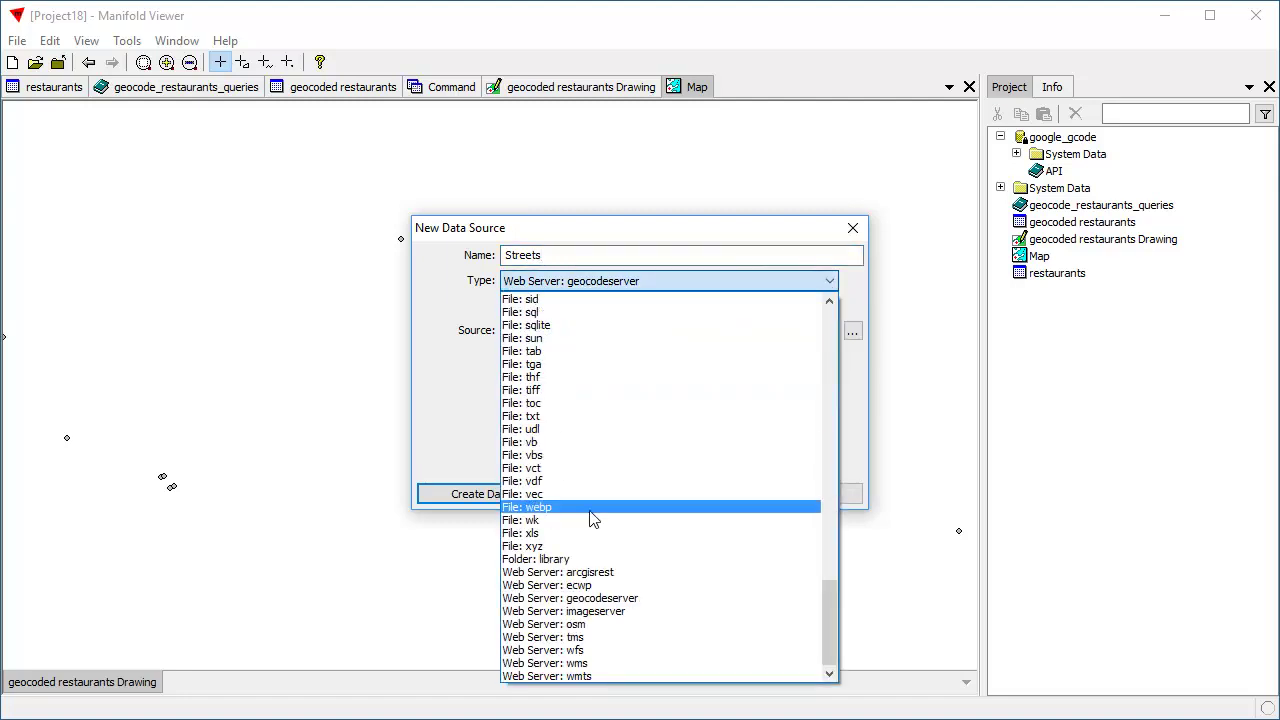
{"action": "left_click", "coordinate": [565, 611]}
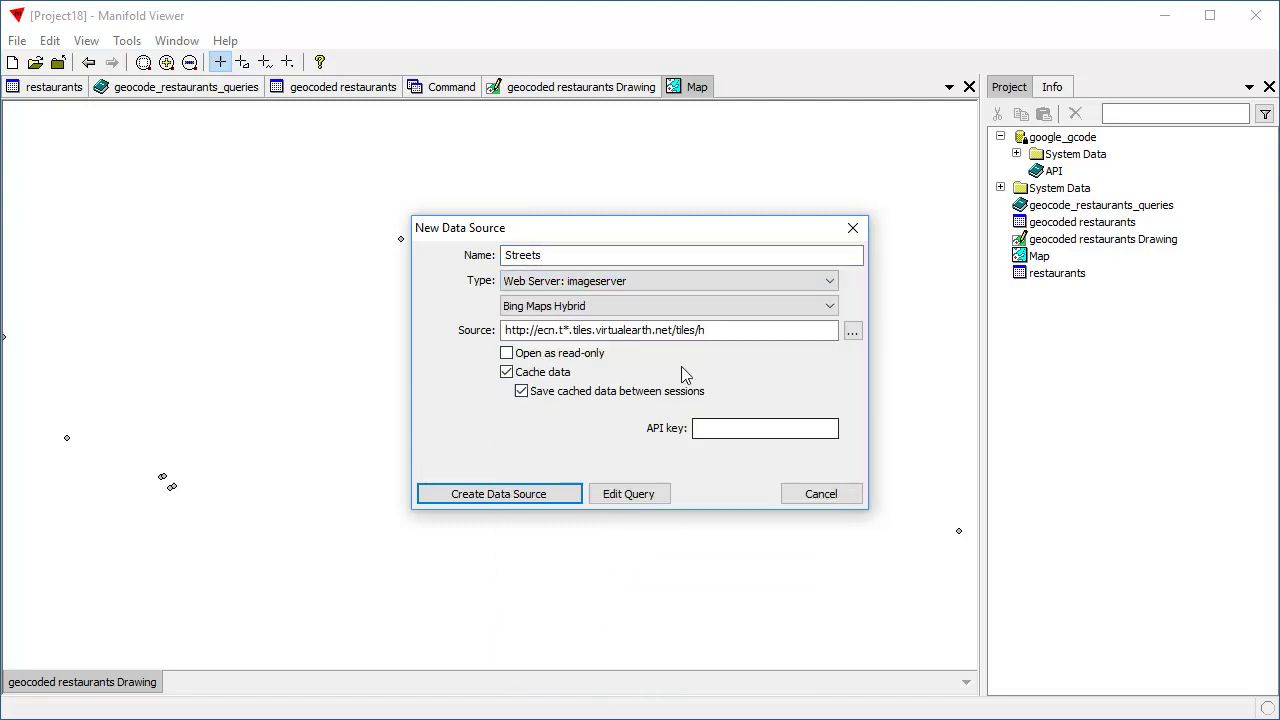
{"action": "left_click", "coordinate": [828, 307]}
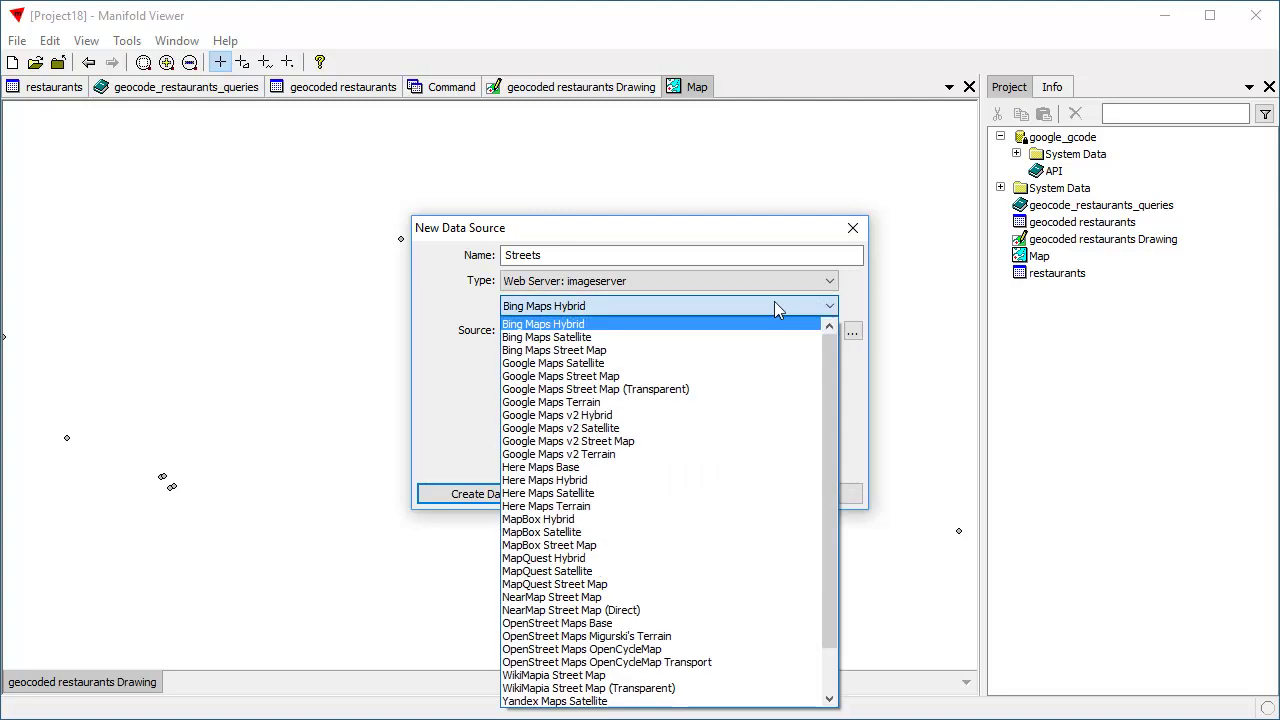
{"action": "left_click", "coordinate": [589, 376]}
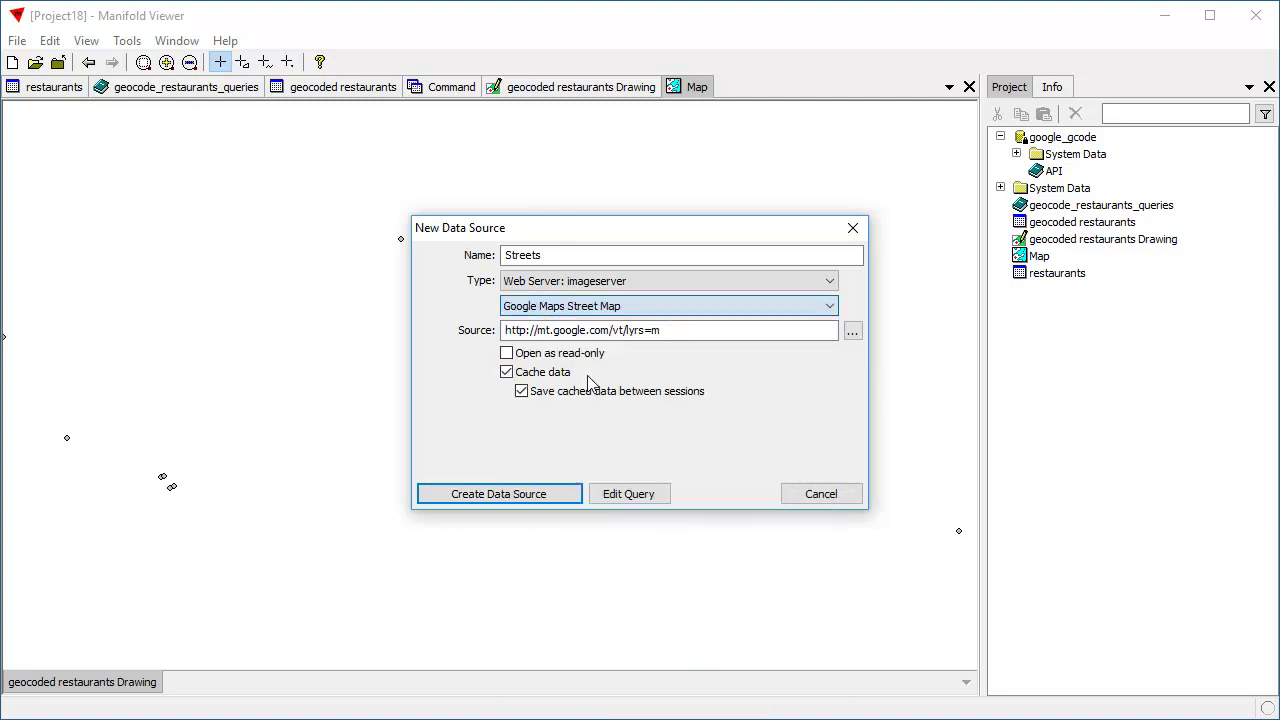
{"action": "left_click", "coordinate": [525, 500]}
Add the Google Maps Street Map image to the map, placed beneath the restaurant points.
{"action": "left_click", "coordinate": [1000, 187]}
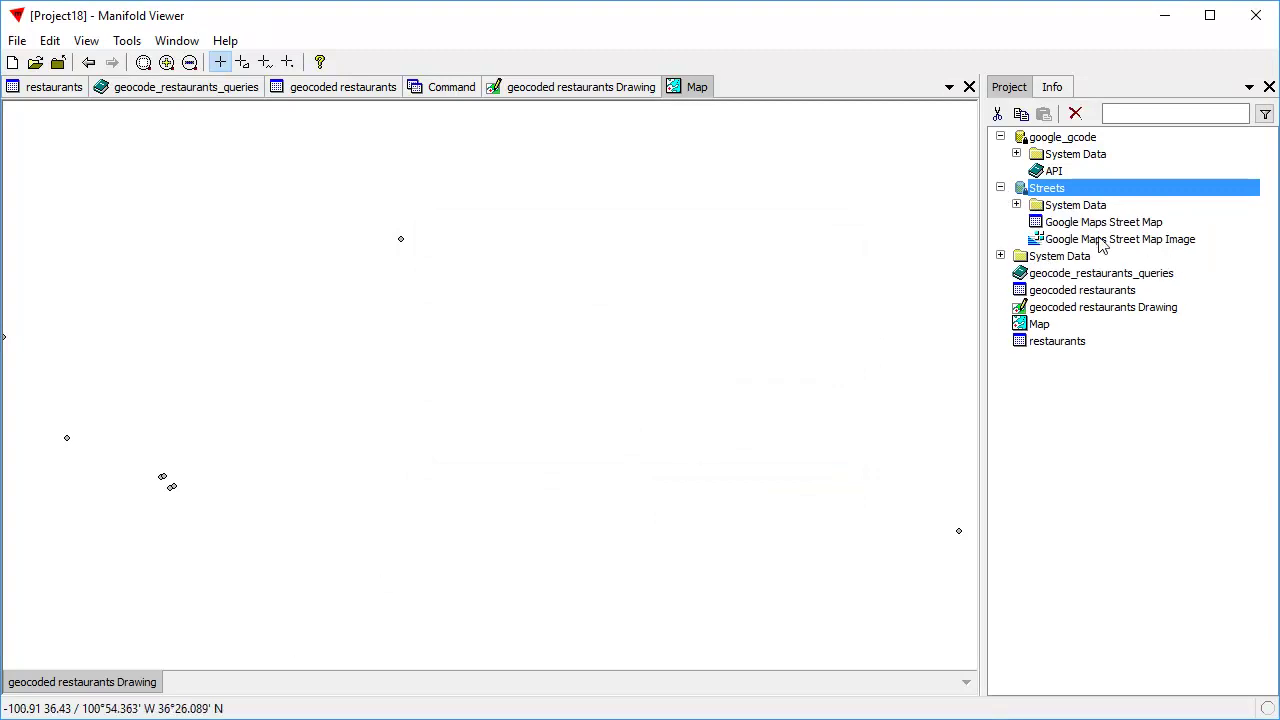
{"action": "left_click_drag", "start_coordinate": [1100, 245], "coordinate": [506, 381]}
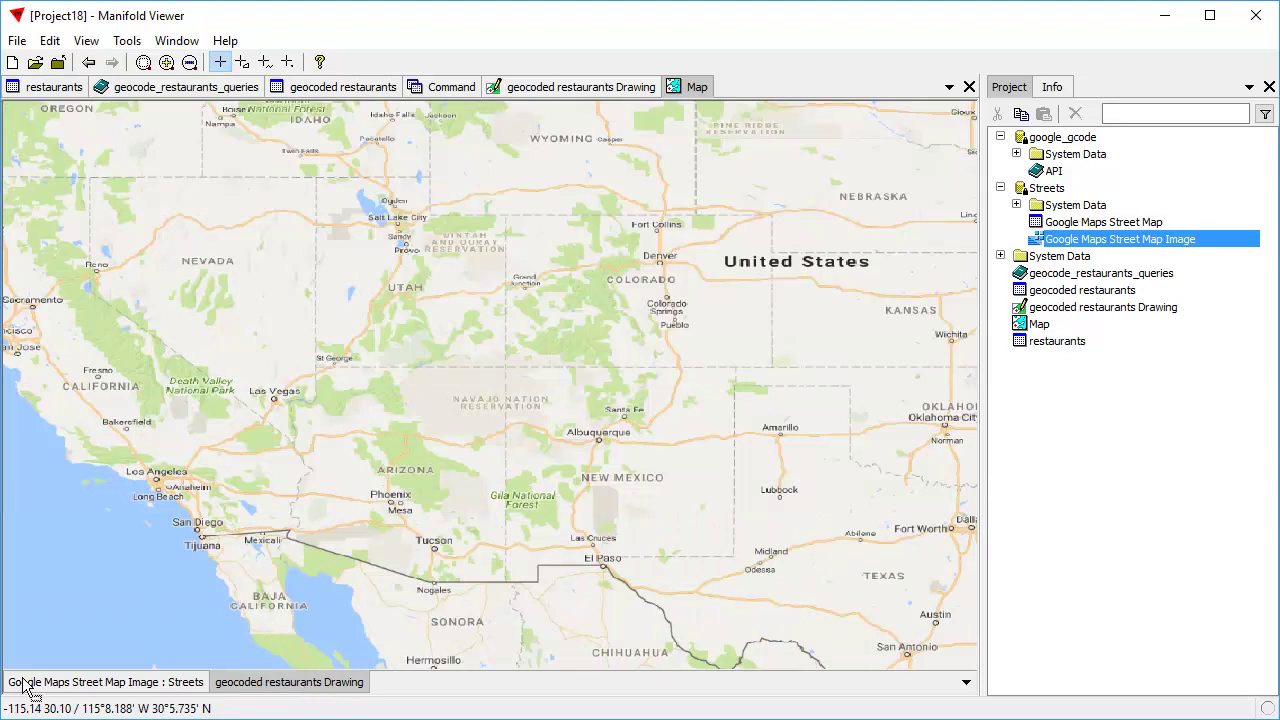
{"action": "left_click_drag", "start_coordinate": [24, 685], "coordinate": [18, 686]}
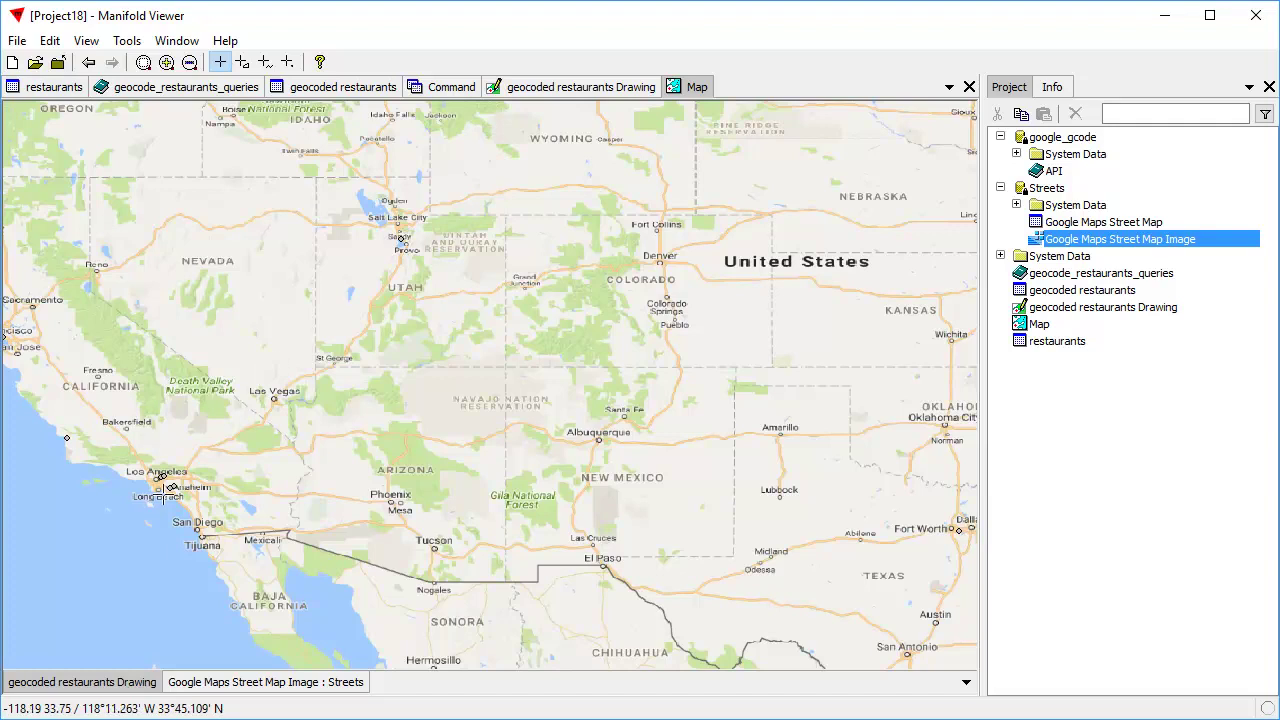
{"action": "scroll", "coordinate": [440, 336], "scroll_direction": "down", "scroll_amount": 1}
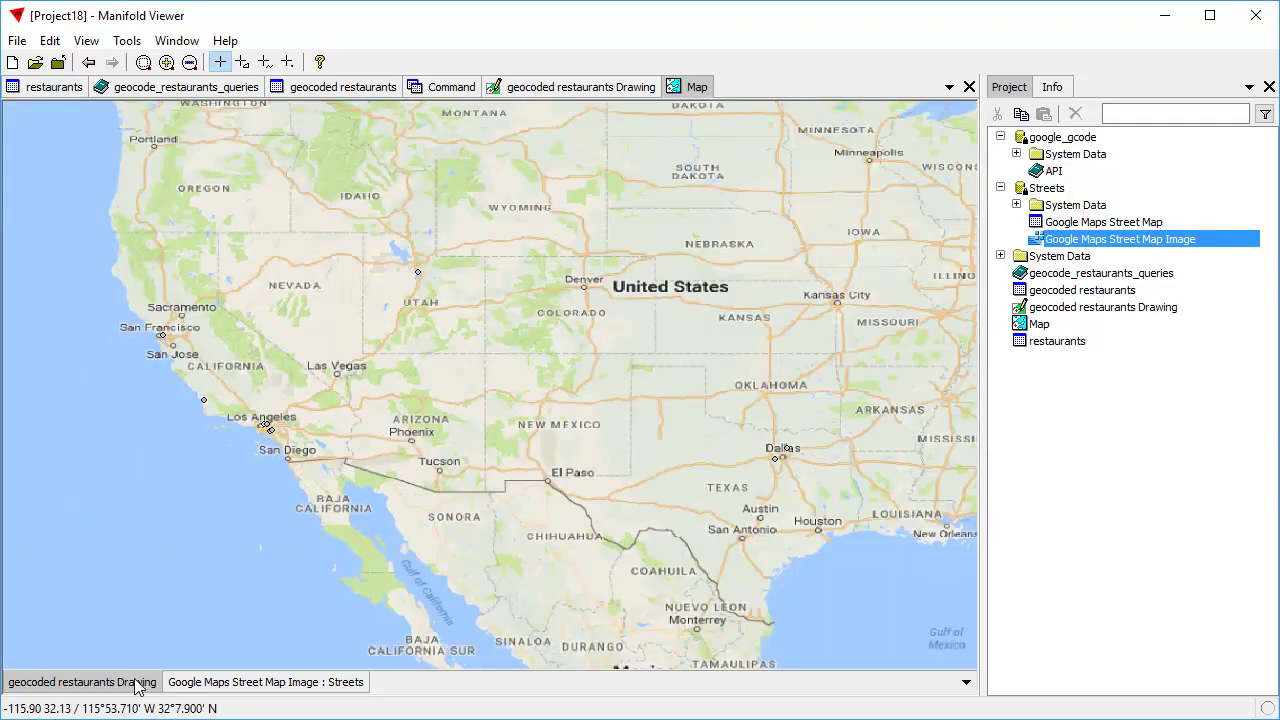
Open the Style settings for the restaurant points and set the fill colour to pink.
{"action": "left_click", "coordinate": [49, 40]}
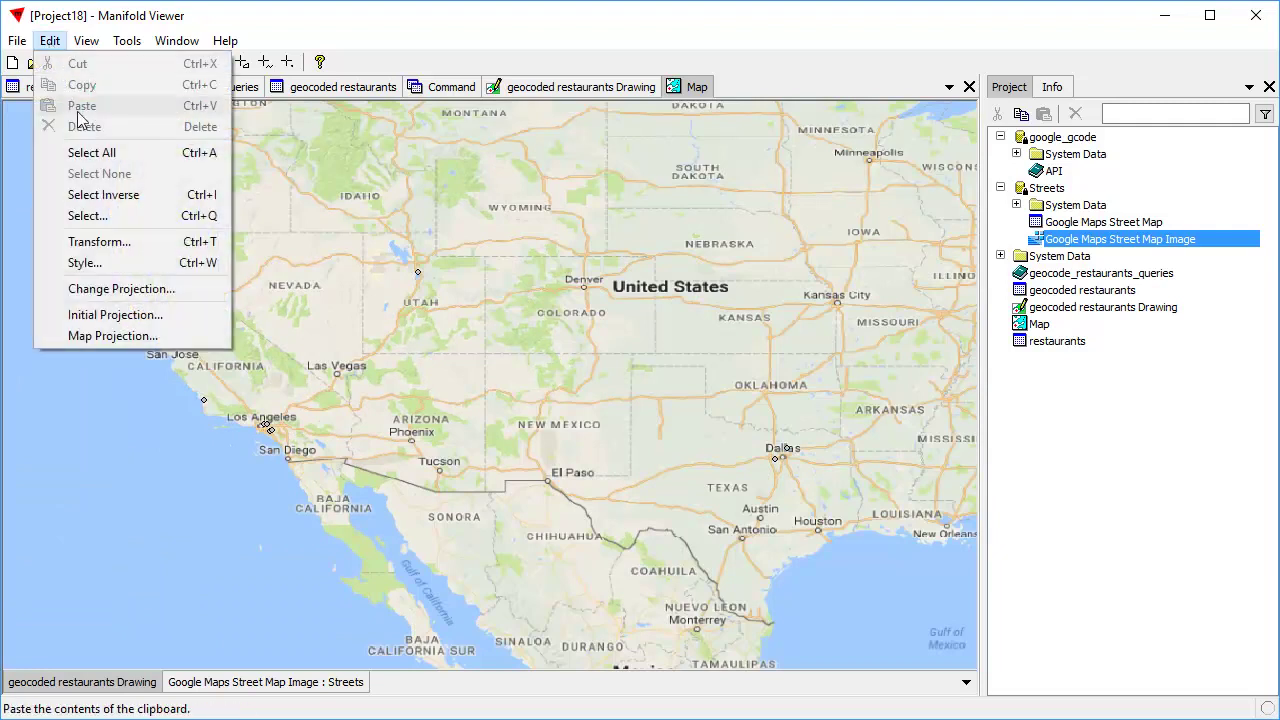
{"action": "left_click", "coordinate": [93, 258]}
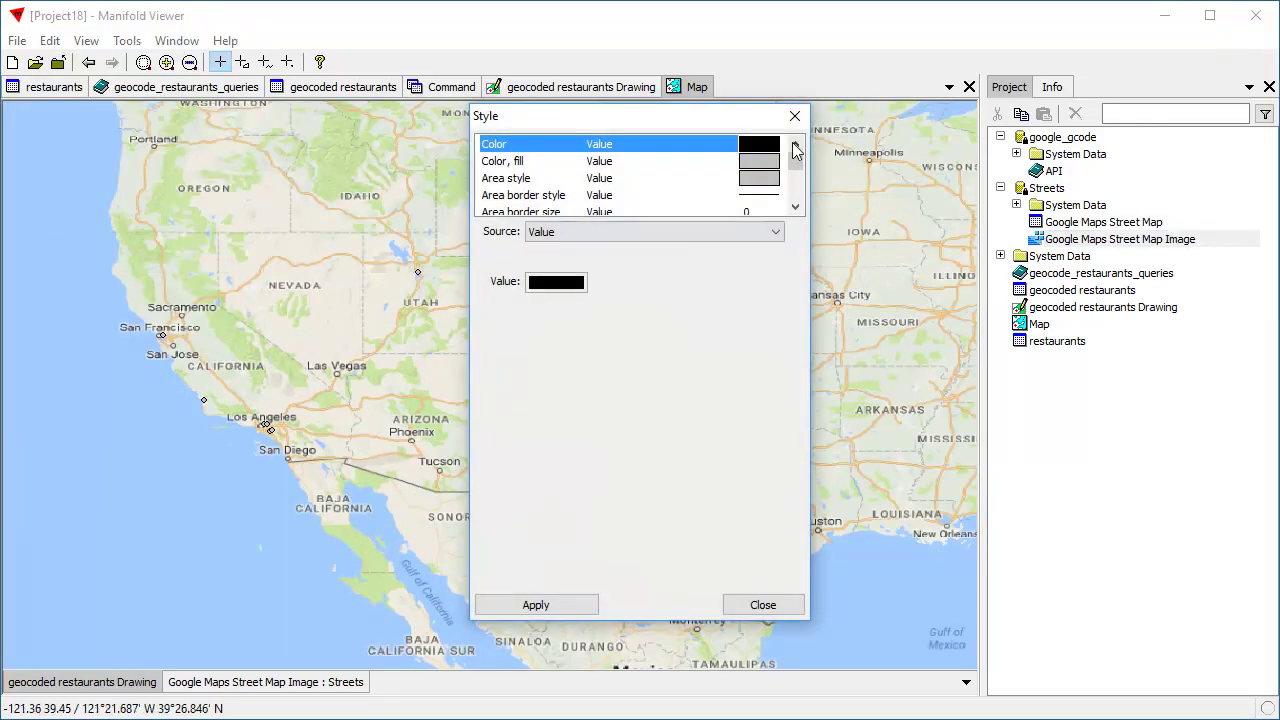
{"action": "left_click", "coordinate": [766, 167]}
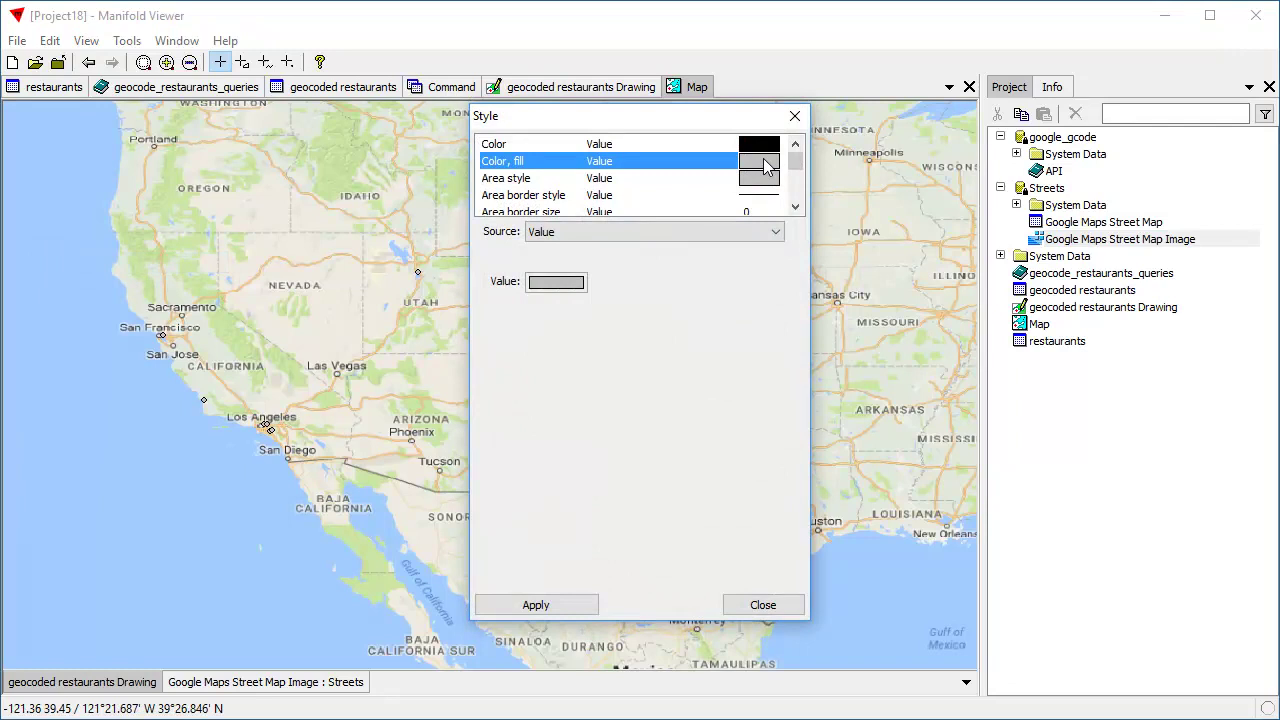
{"action": "left_click", "coordinate": [566, 283]}
{"action": "left_click", "coordinate": [590, 663]}
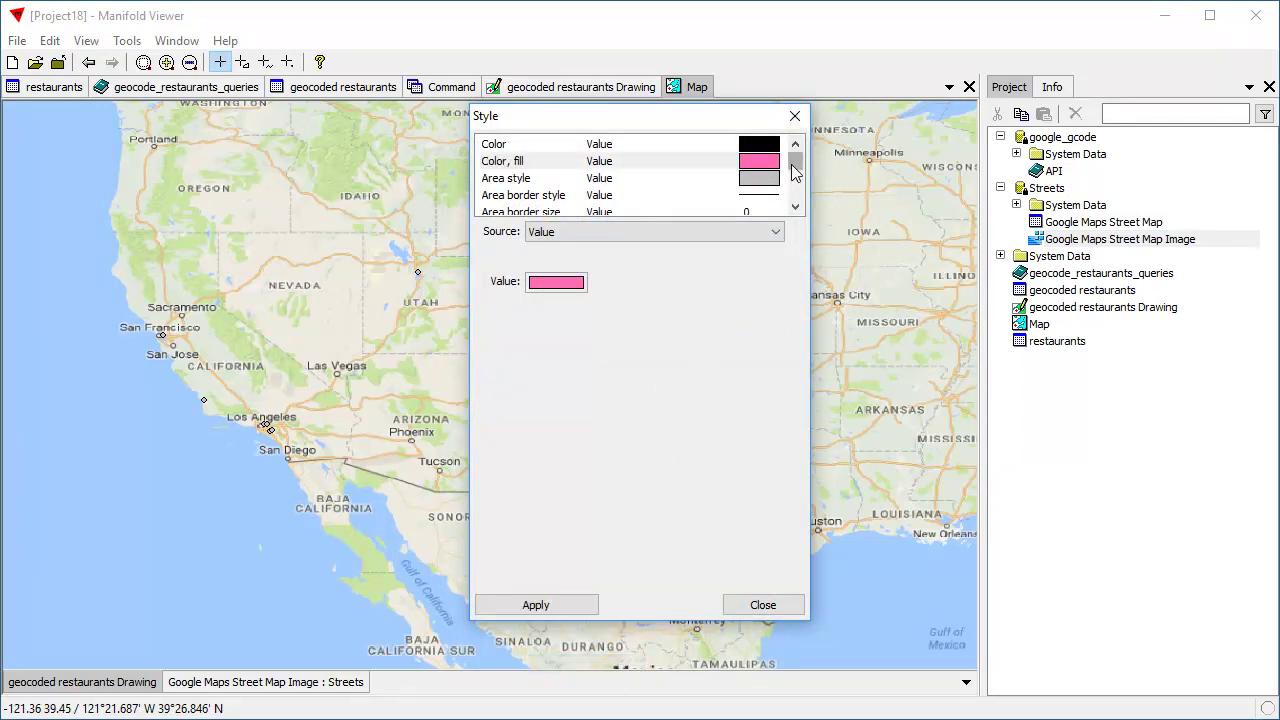
{"action": "left_click_drag", "start_coordinate": [795, 162], "coordinate": [795, 190]}
Set point size 10 and the square point style, then apply and close.
{"action": "left_click", "coordinate": [766, 195]}
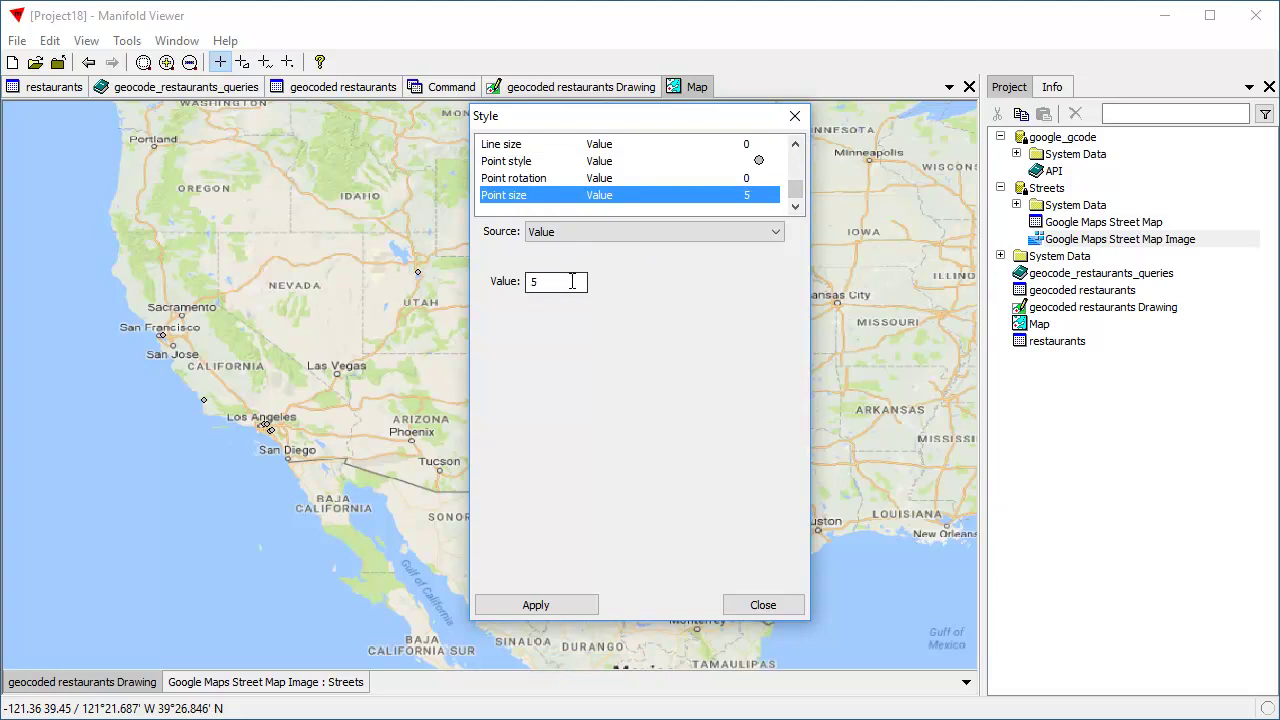
{"action": "double_click", "coordinate": [571, 281]}
{"action": "type", "text": "10"}
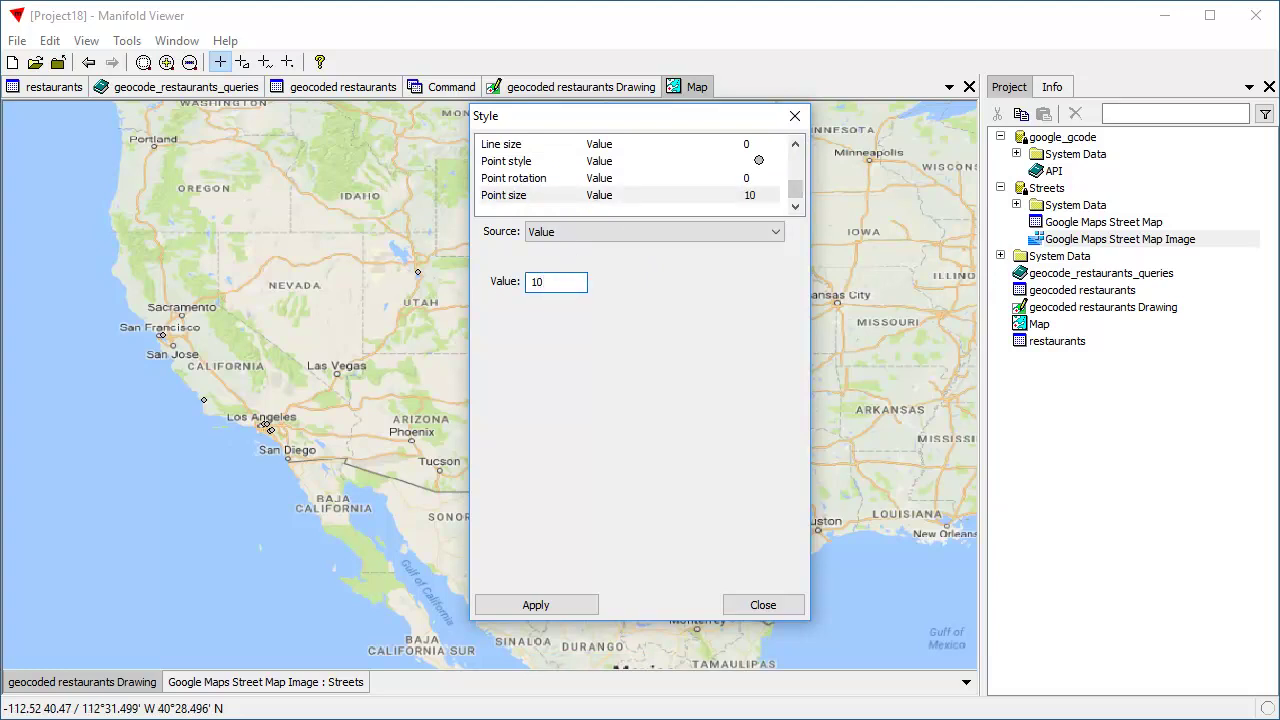
{"action": "left_click", "coordinate": [755, 163]}
{"action": "left_click", "coordinate": [566, 283]}
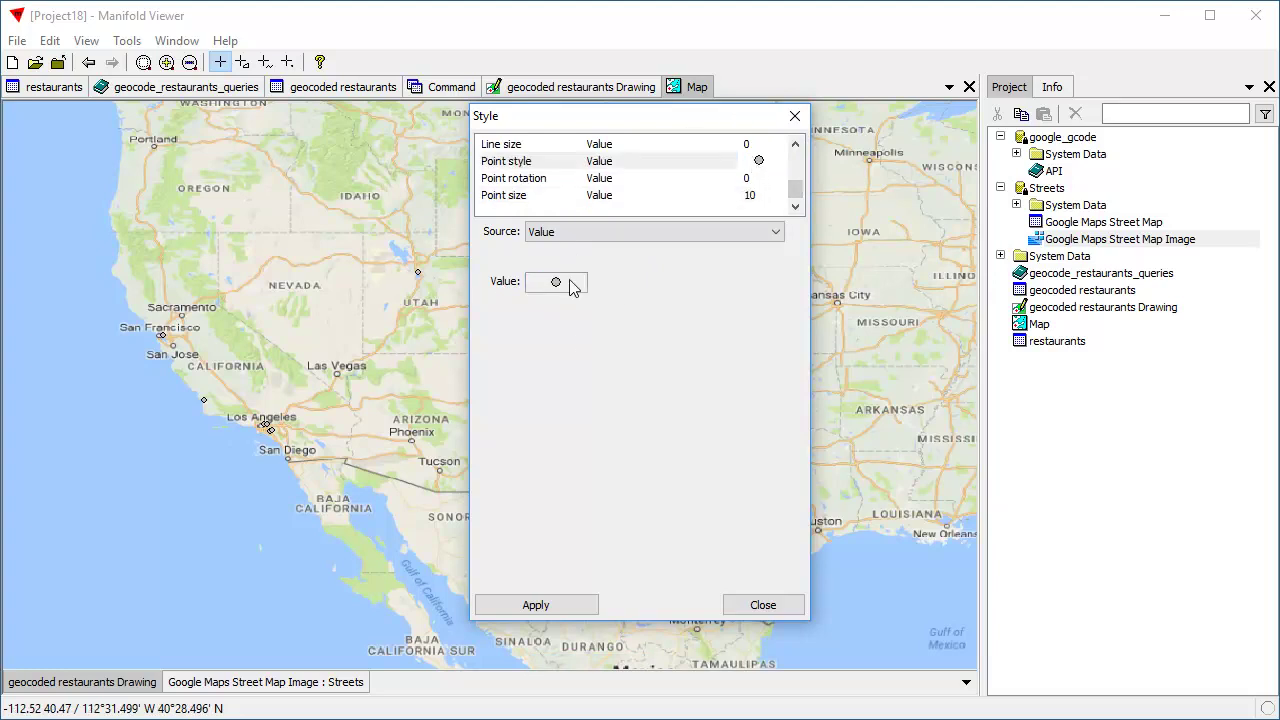
{"action": "left_click", "coordinate": [576, 330]}
{"action": "left_click", "coordinate": [580, 607]}
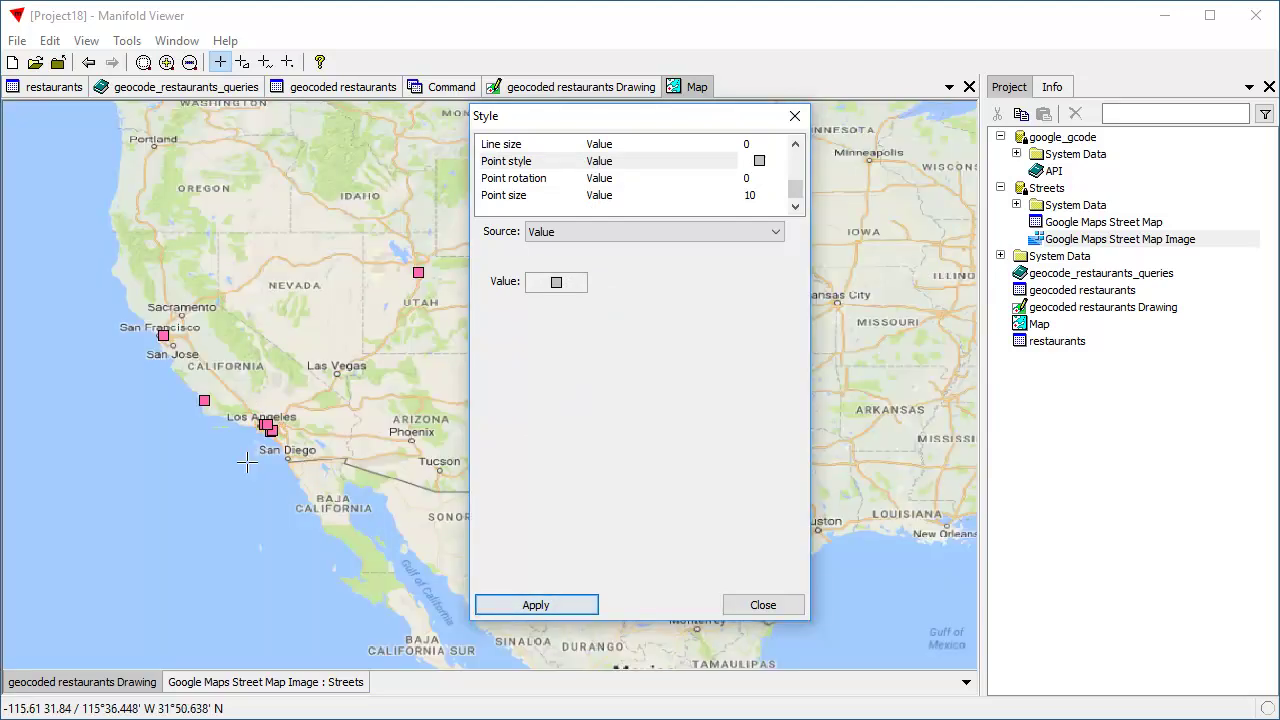
{"action": "left_click", "coordinate": [750, 606]}
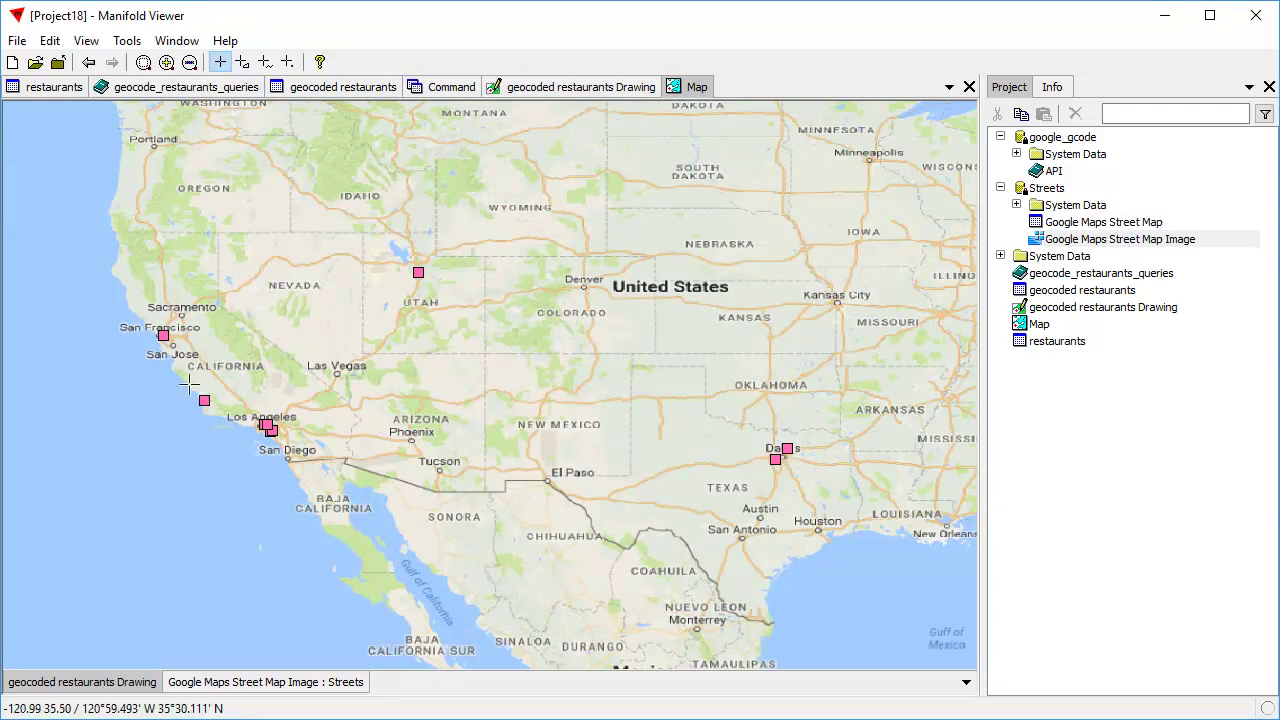
Zoom from the central California coast in to the In-N-Out Burger point in Arroyo Grande, then select the street map layer.
{"action": "mouse_move", "coordinate": [184, 384]}
{"action": "left_mouse_down"}
{"action": "mouse_move", "coordinate": [242, 432]}
{"action": "mouse_move", "coordinate": [229, 421]}
{"action": "left_mouse_up"}
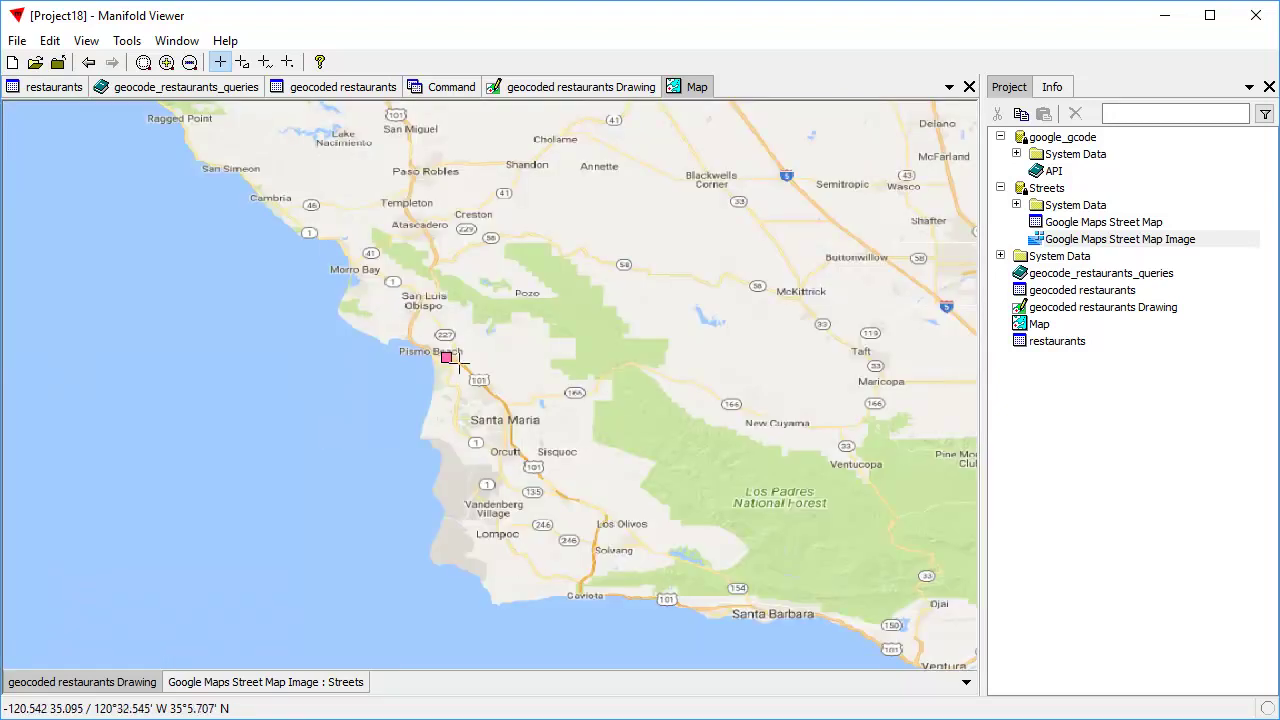
{"action": "left_click_drag", "start_coordinate": [424, 345], "coordinate": [470, 375]}
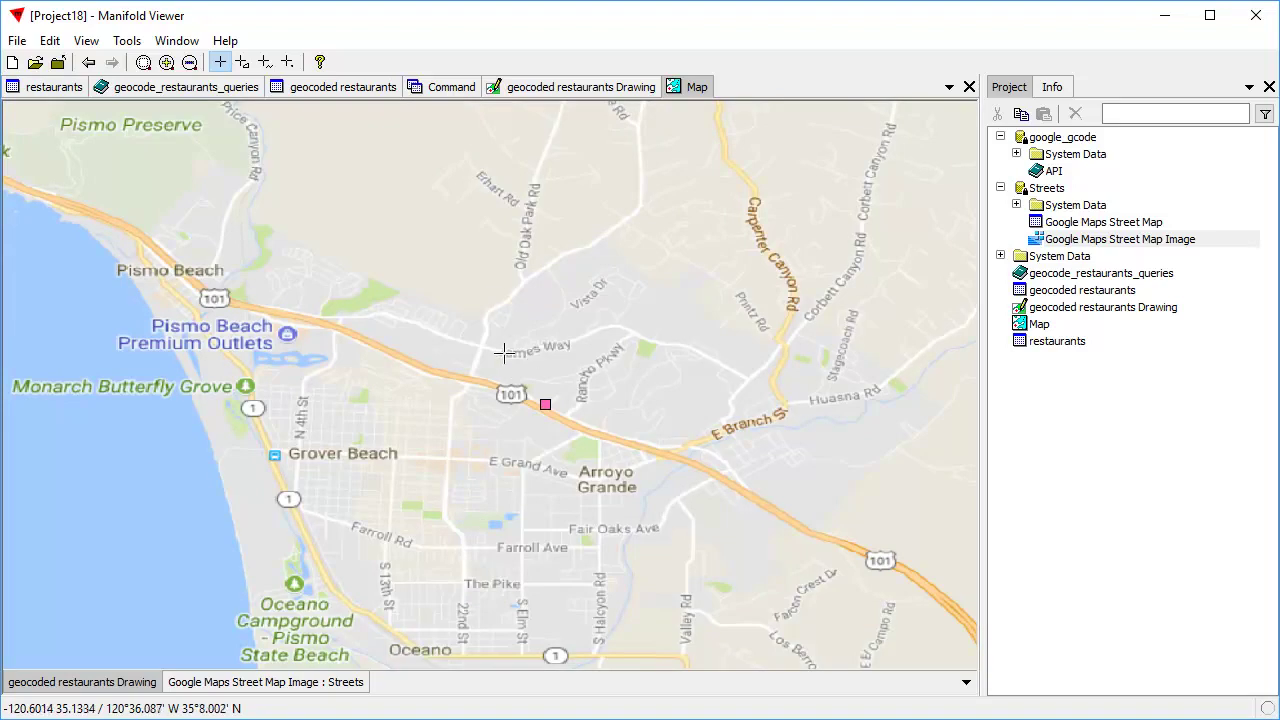
{"action": "left_click_drag", "start_coordinate": [500, 347], "coordinate": [608, 446]}
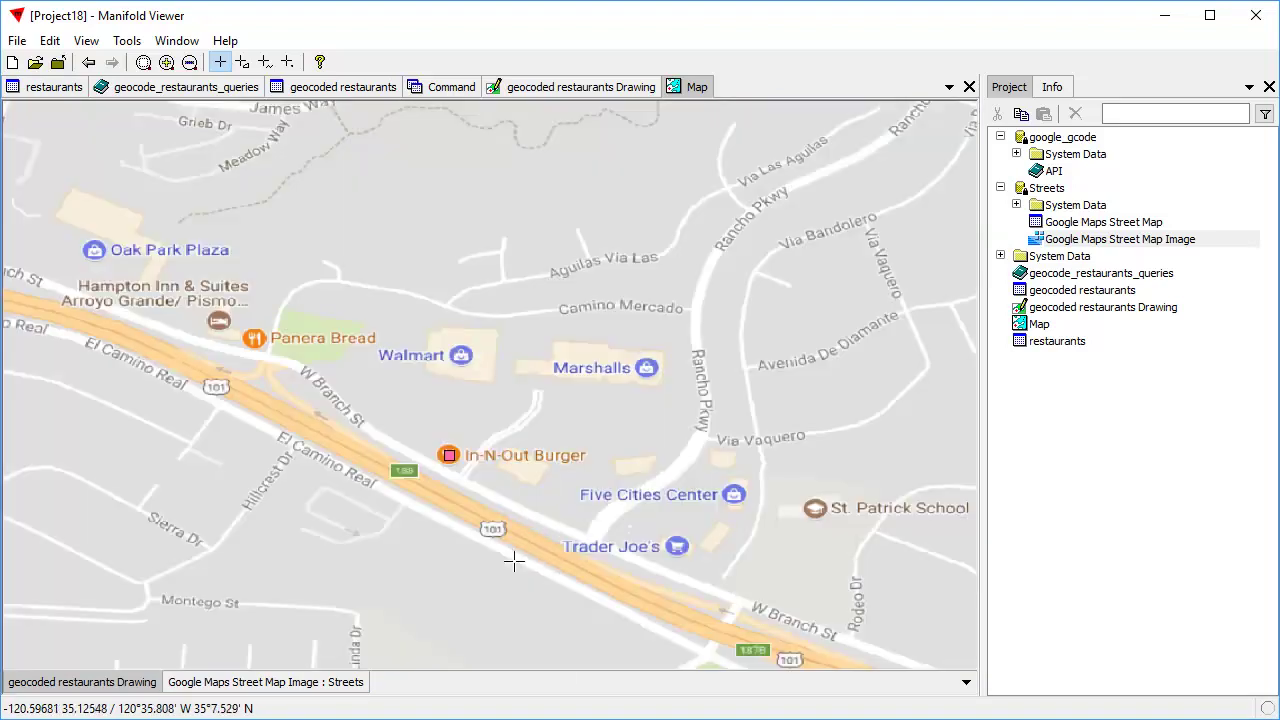
{"action": "left_click_drag", "start_coordinate": [401, 403], "coordinate": [520, 515]}
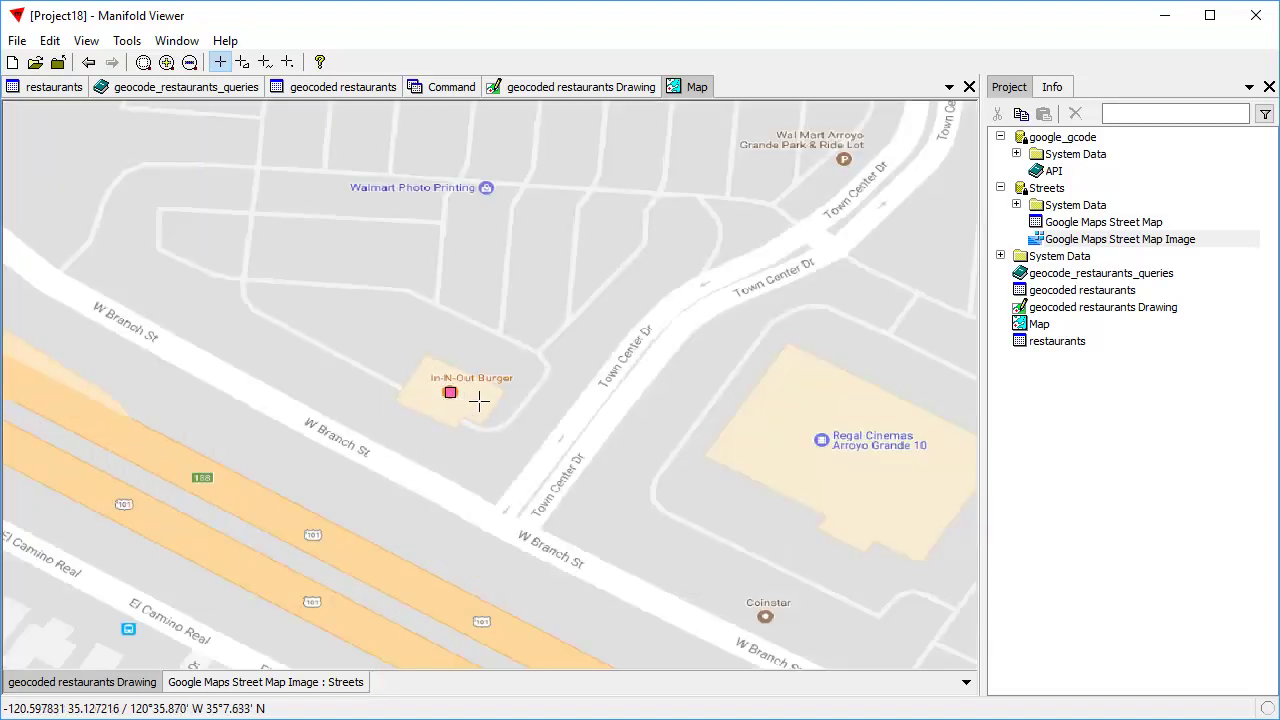
{"action": "left_click", "coordinate": [249, 684]}
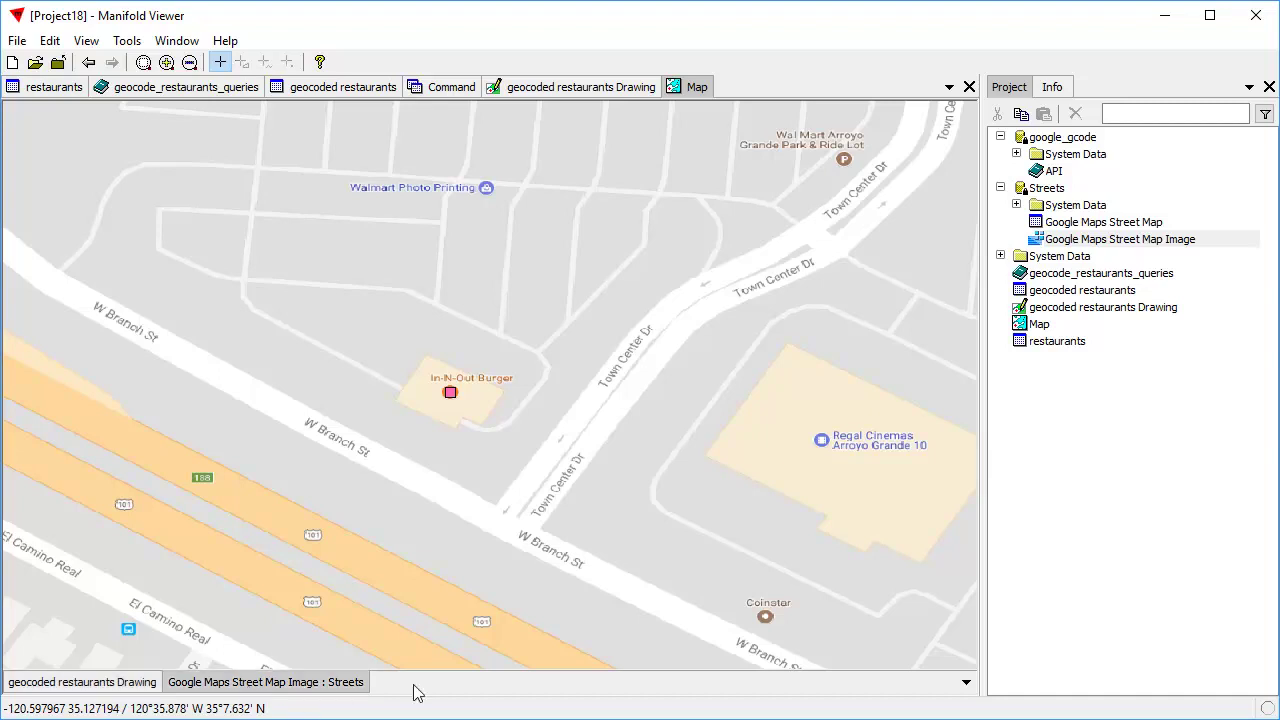
Create a new data source named Satellite using the Google Maps Satellite preset.
{"action": "right_click", "coordinate": [1038, 478]}
{"action": "left_click", "coordinate": [1110, 643]}
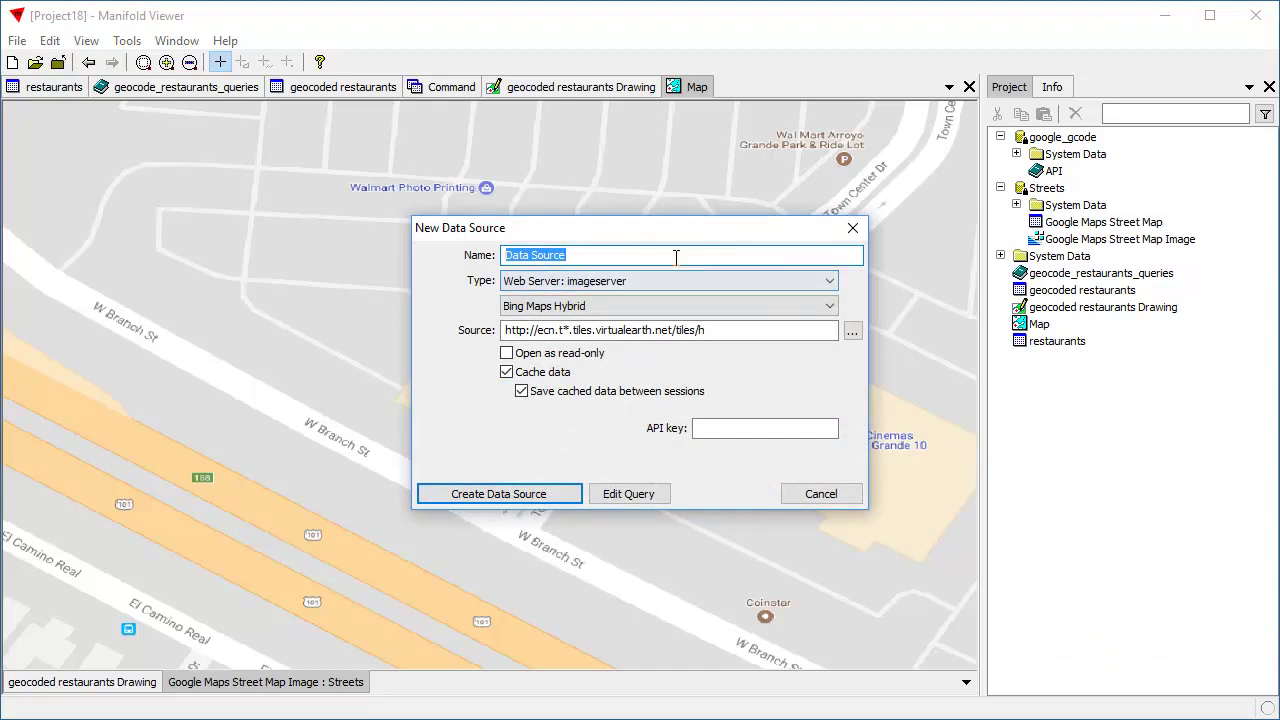
{"action": "type", "text": "Sta"}
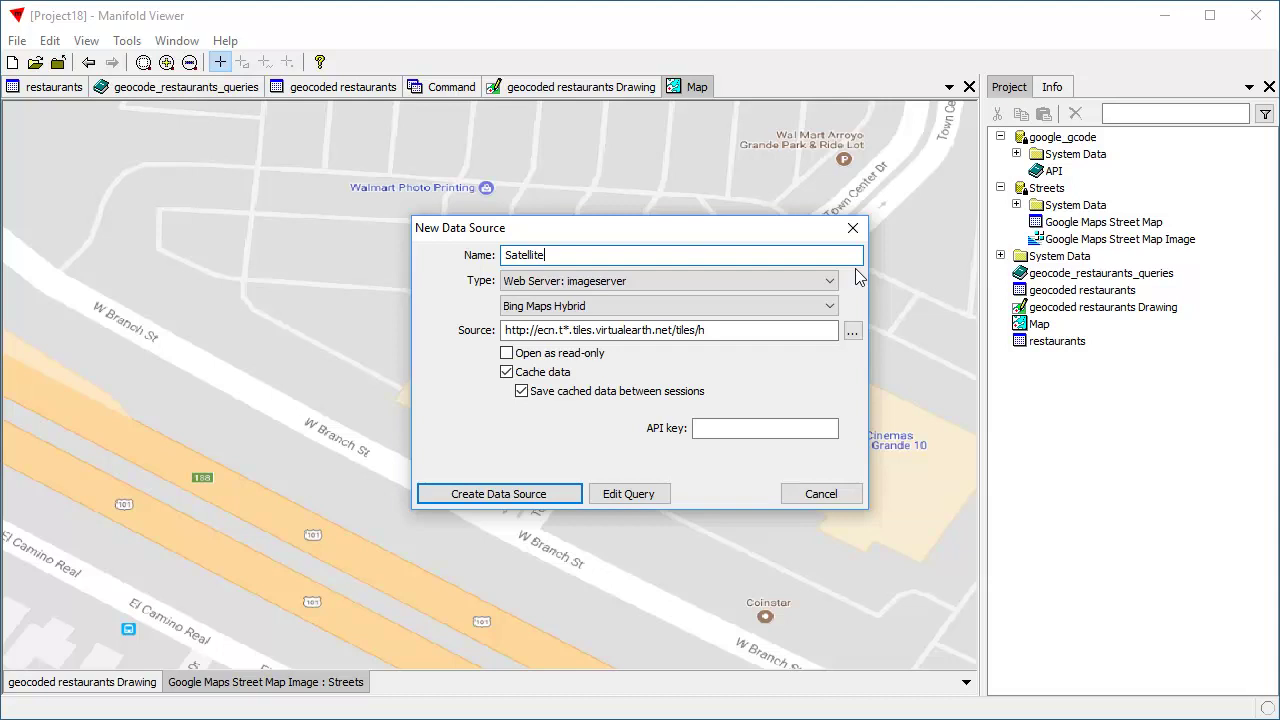
{"action": "type", "text": "ellite"}
{"action": "left_click", "coordinate": [829, 306]}
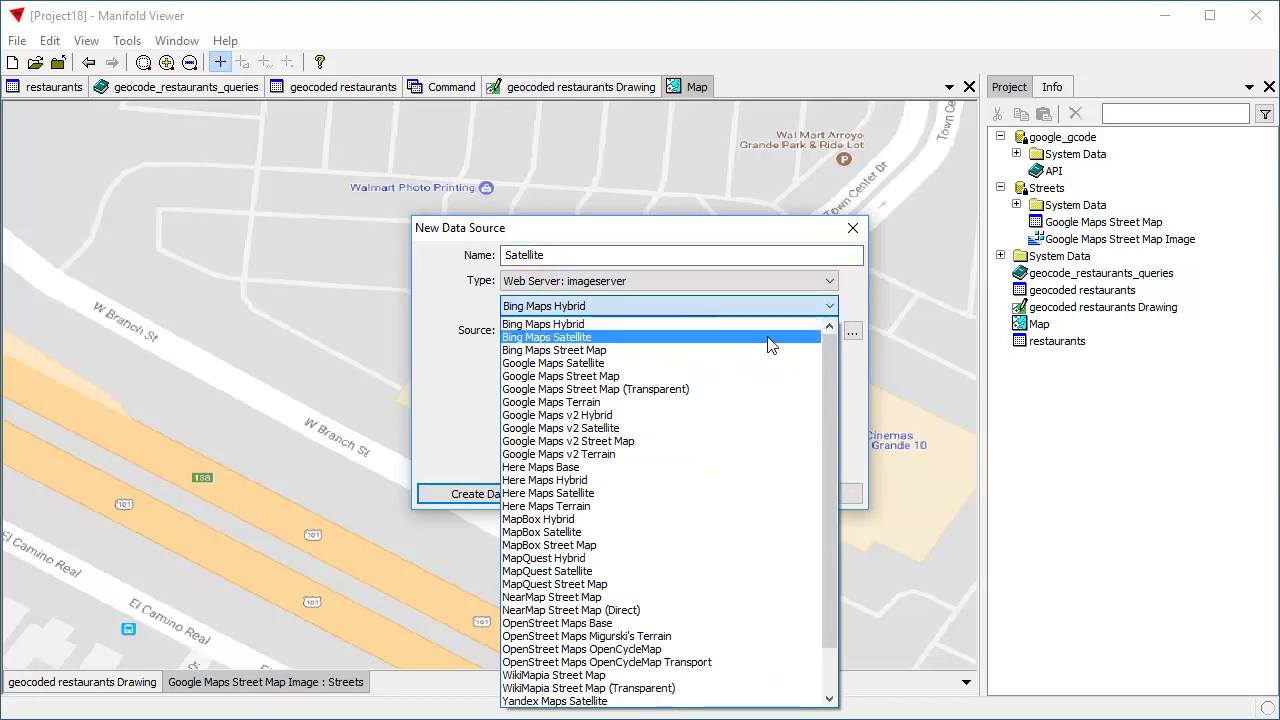
{"action": "left_click", "coordinate": [705, 376]}
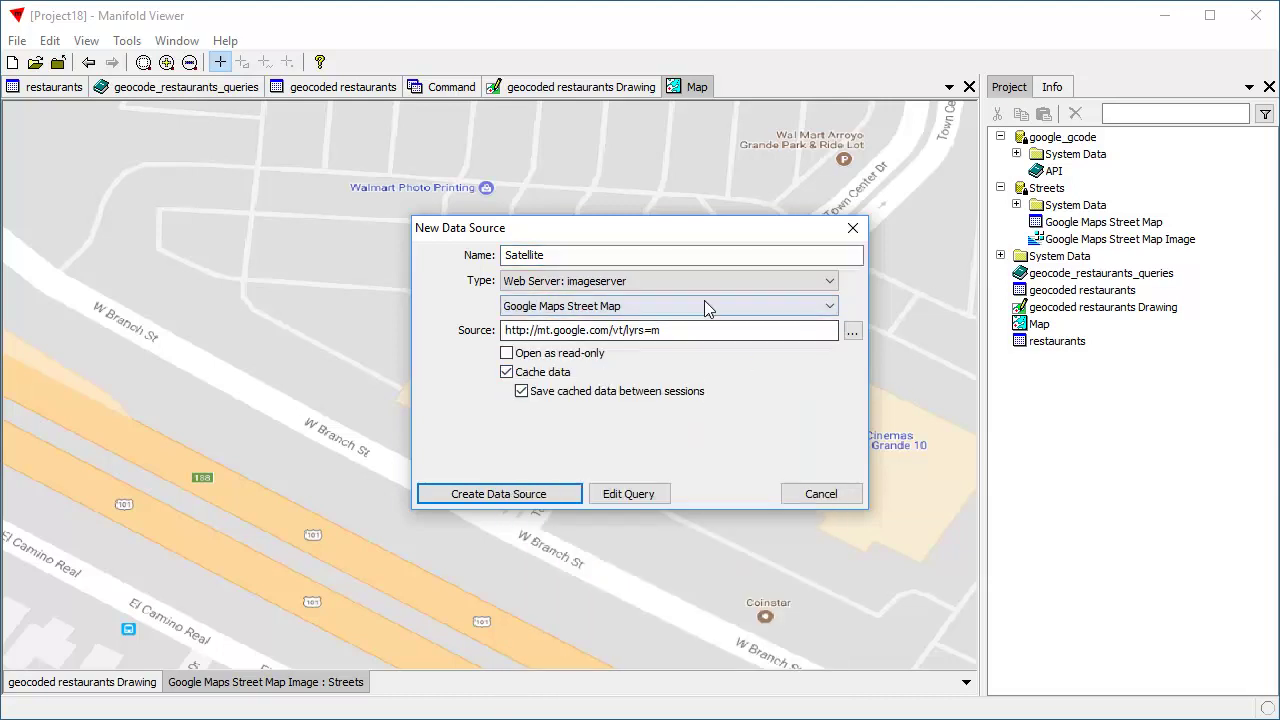
{"action": "left_click", "coordinate": [828, 307]}
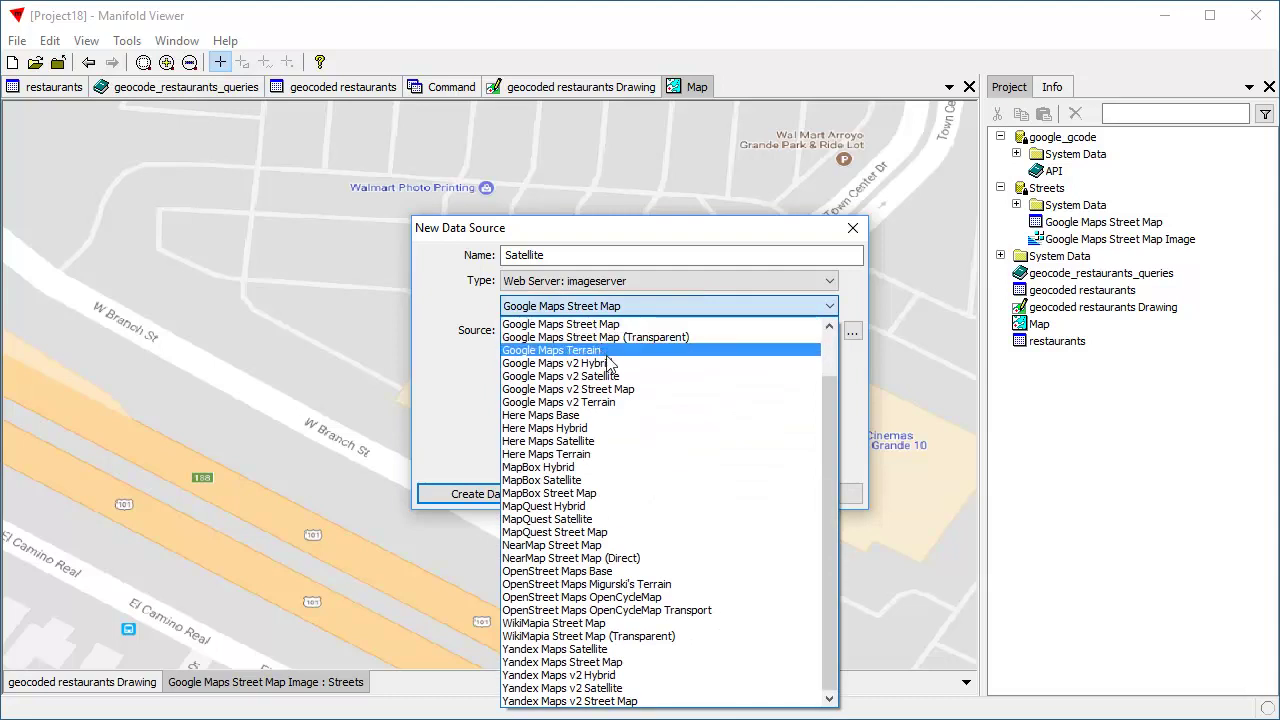
{"action": "left_click", "coordinate": [829, 327]}
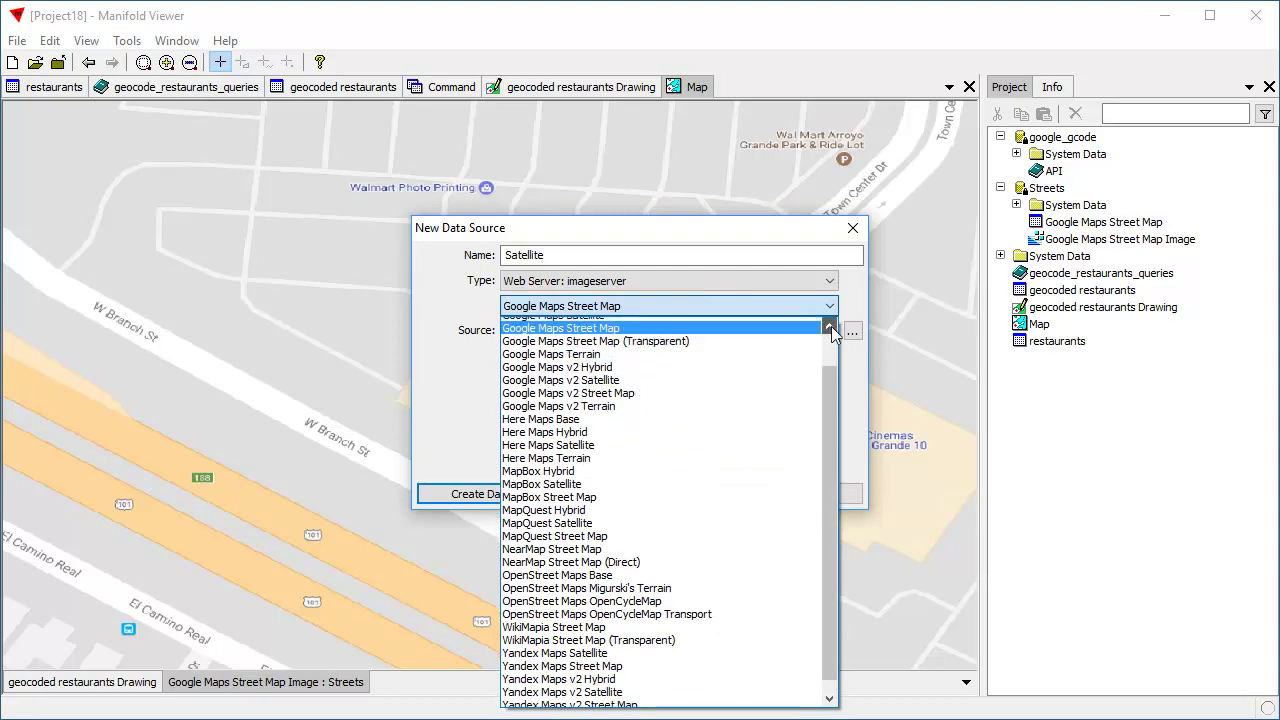
{"action": "left_click", "coordinate": [829, 327]}
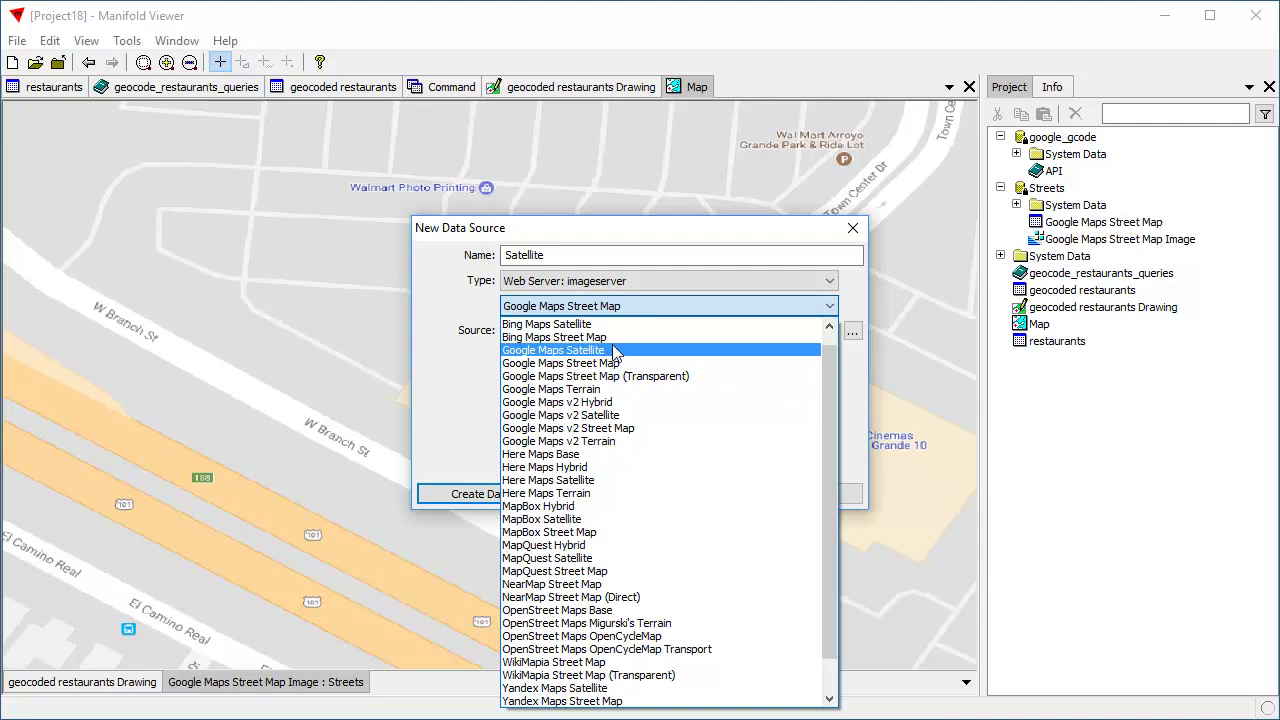
{"action": "left_click", "coordinate": [612, 352]}
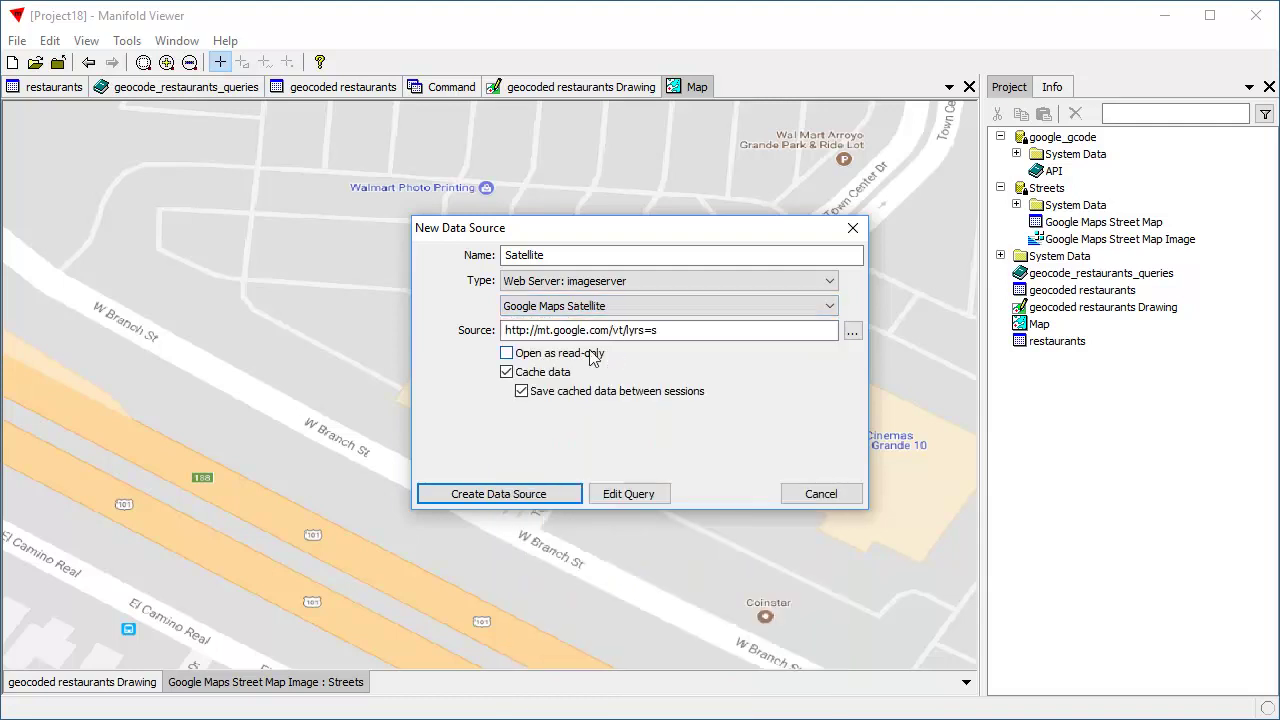
{"action": "left_click", "coordinate": [545, 492]}
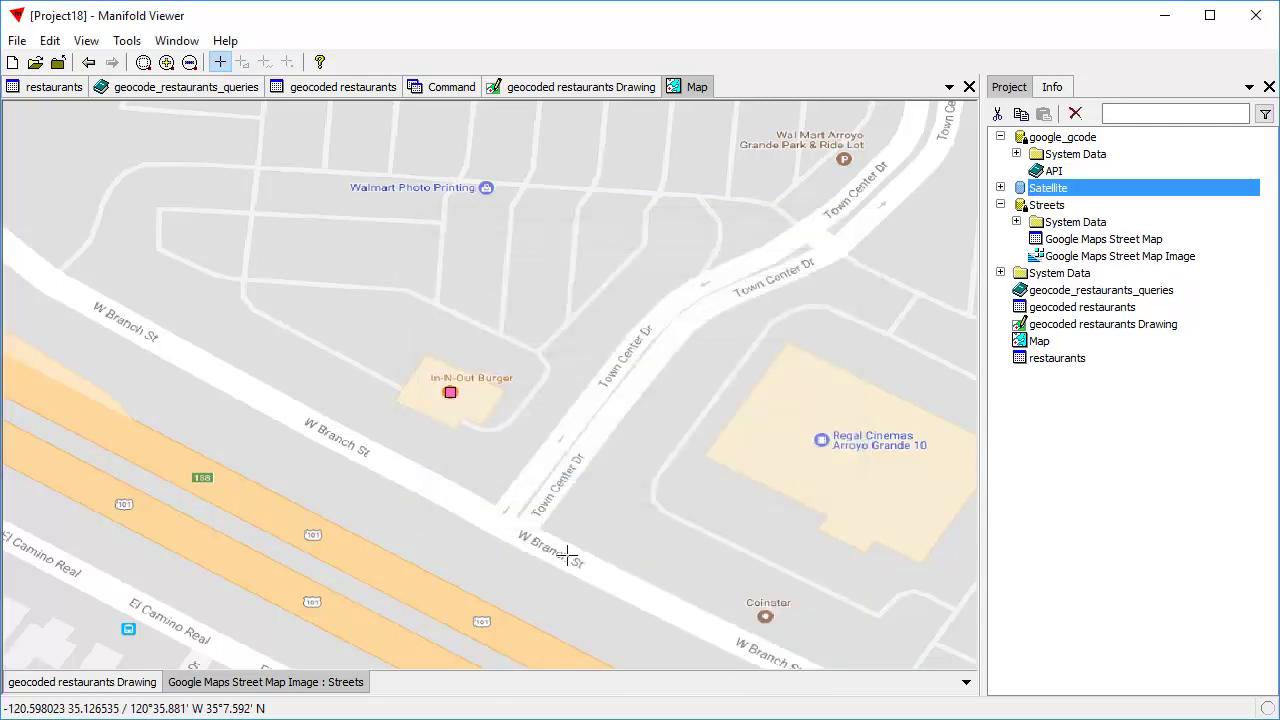
Add the Google Maps Satellite Image to the map and zoom in on the restaurant building.
{"action": "left_click", "coordinate": [1001, 188]}
{"action": "left_click_drag", "start_coordinate": [1104, 247], "coordinate": [607, 452]}
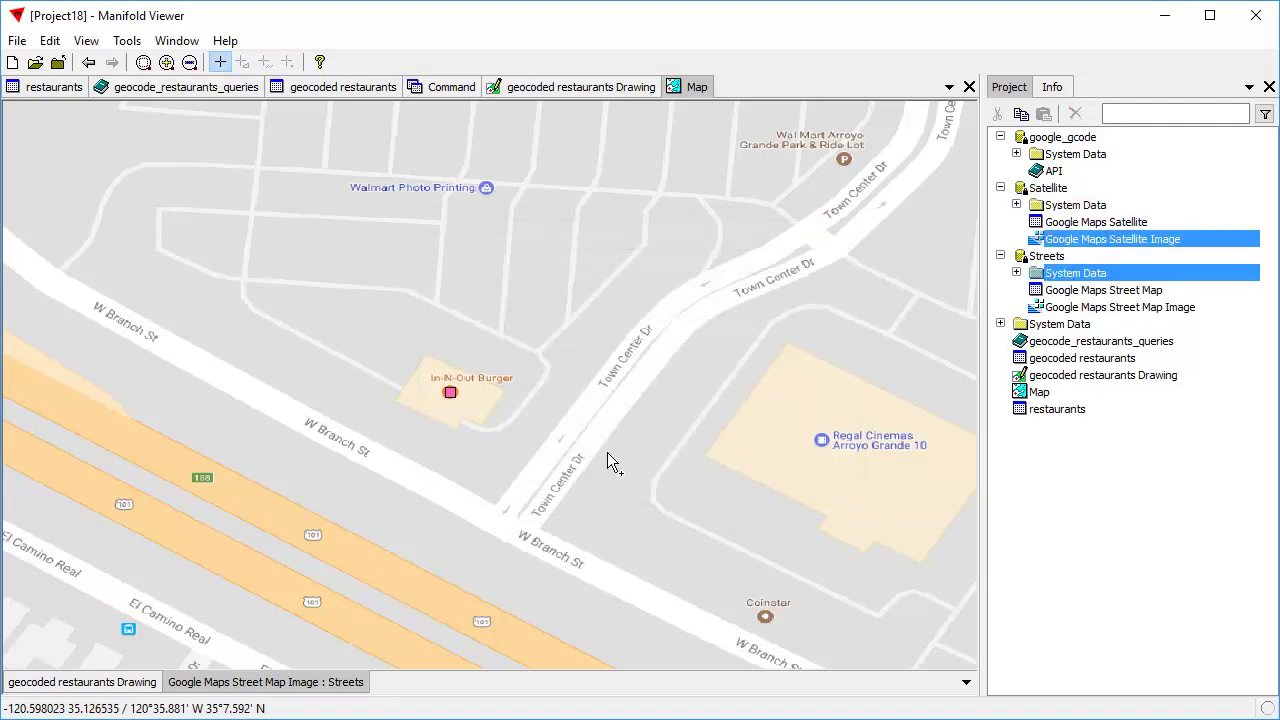
{"action": "left_click_drag", "start_coordinate": [446, 524], "coordinate": [446, 524]}
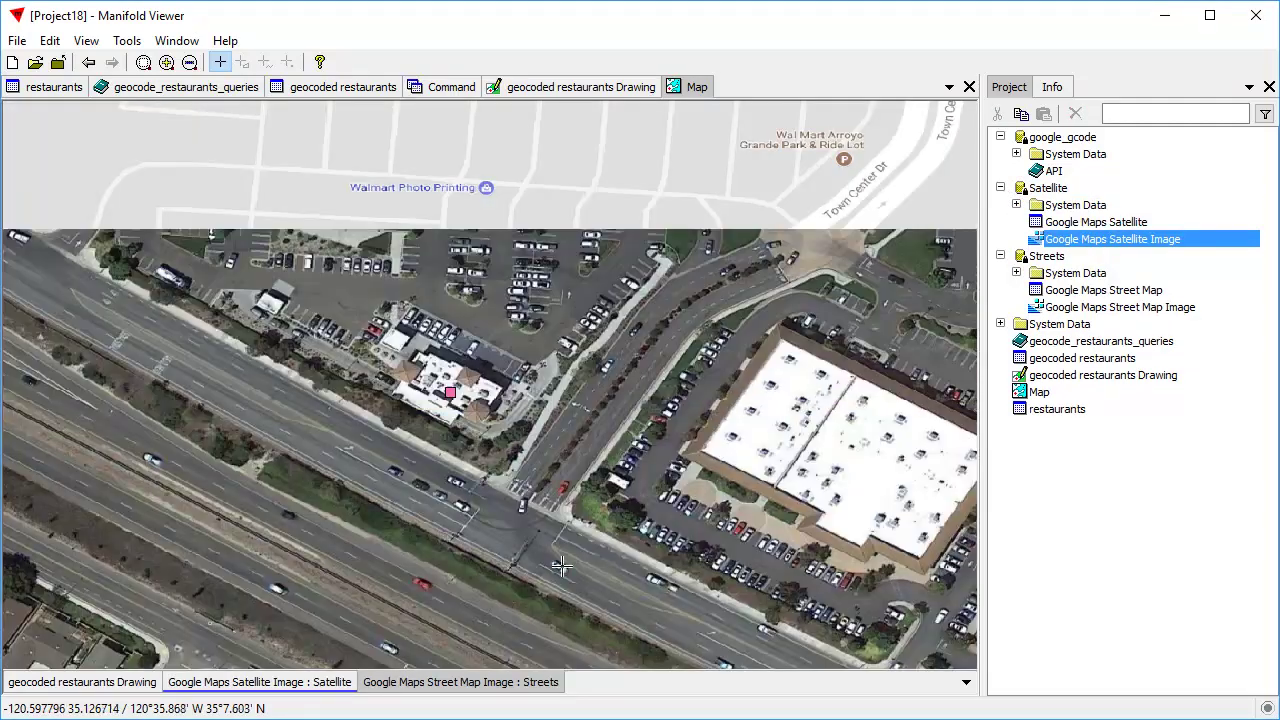
{"action": "left_click_drag", "start_coordinate": [352, 298], "coordinate": [560, 463]}
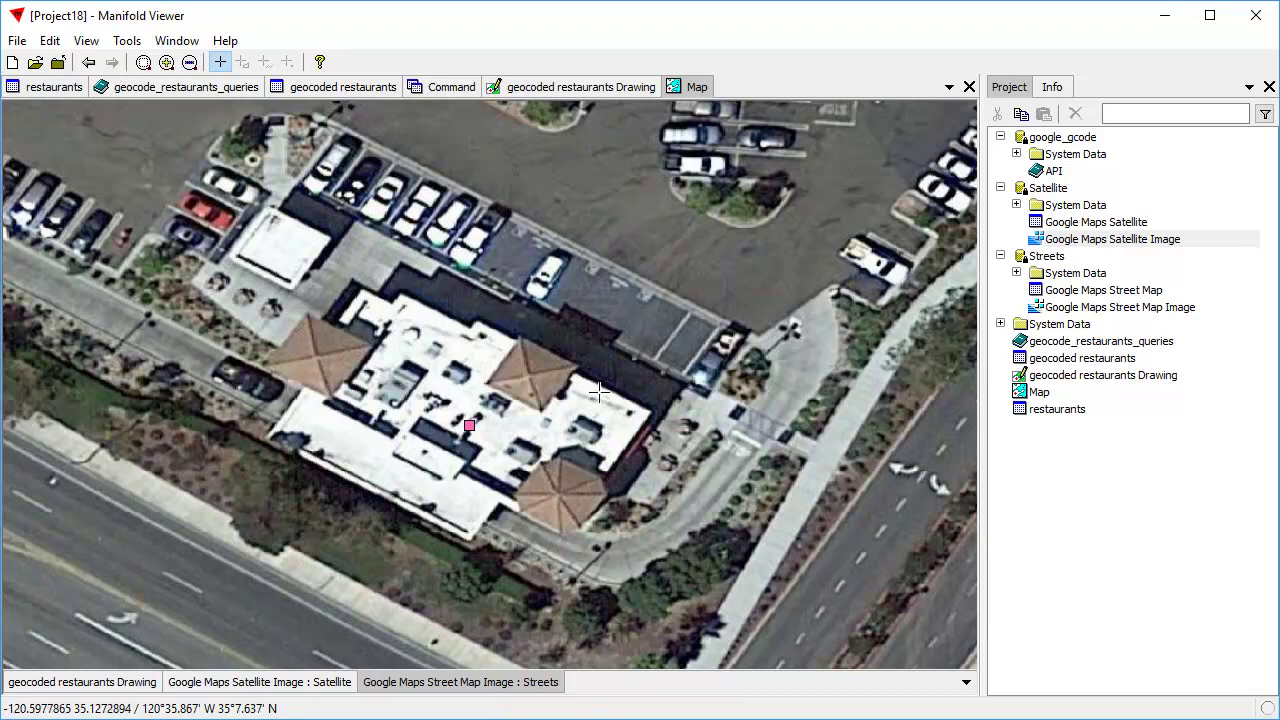
{"action": "scroll", "coordinate": [591, 362], "scroll_direction": "down", "scroll_amount": 3}
{"action": "scroll", "coordinate": [601, 322], "scroll_direction": "down", "scroll_amount": 2}
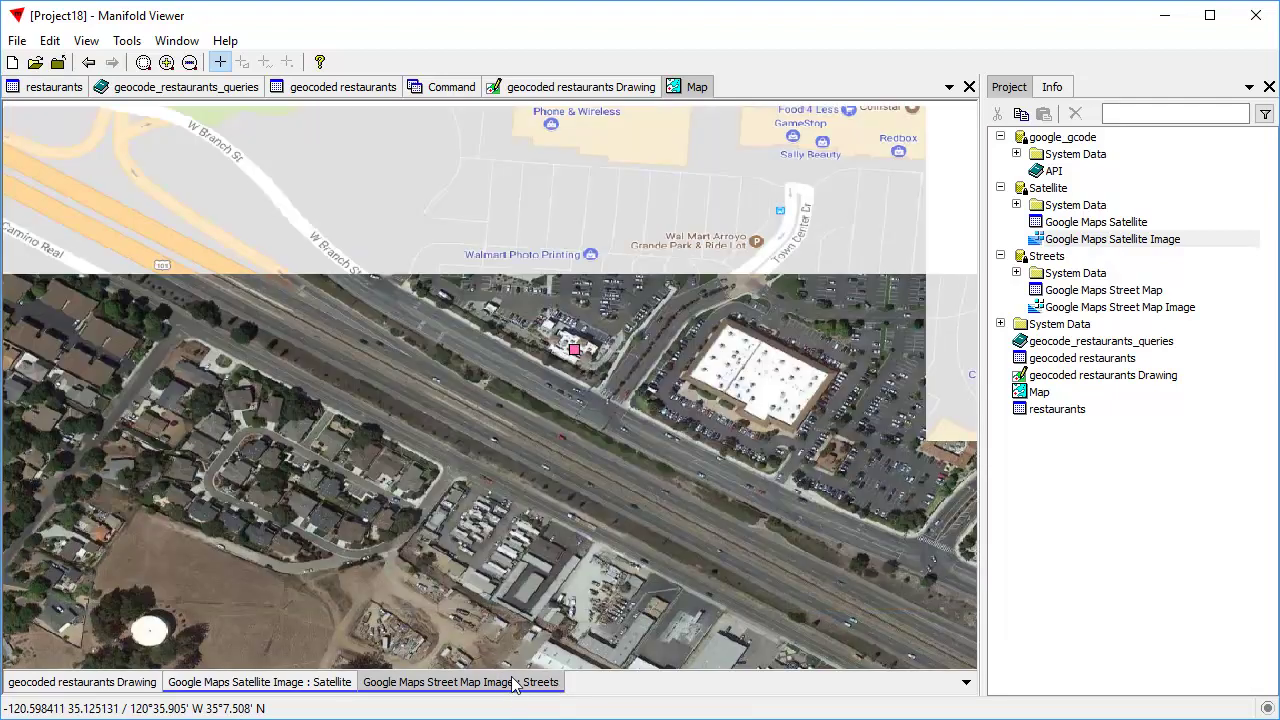
Turn off the satellite layer so only the street map displays.
{"action": "left_click", "coordinate": [513, 684]}
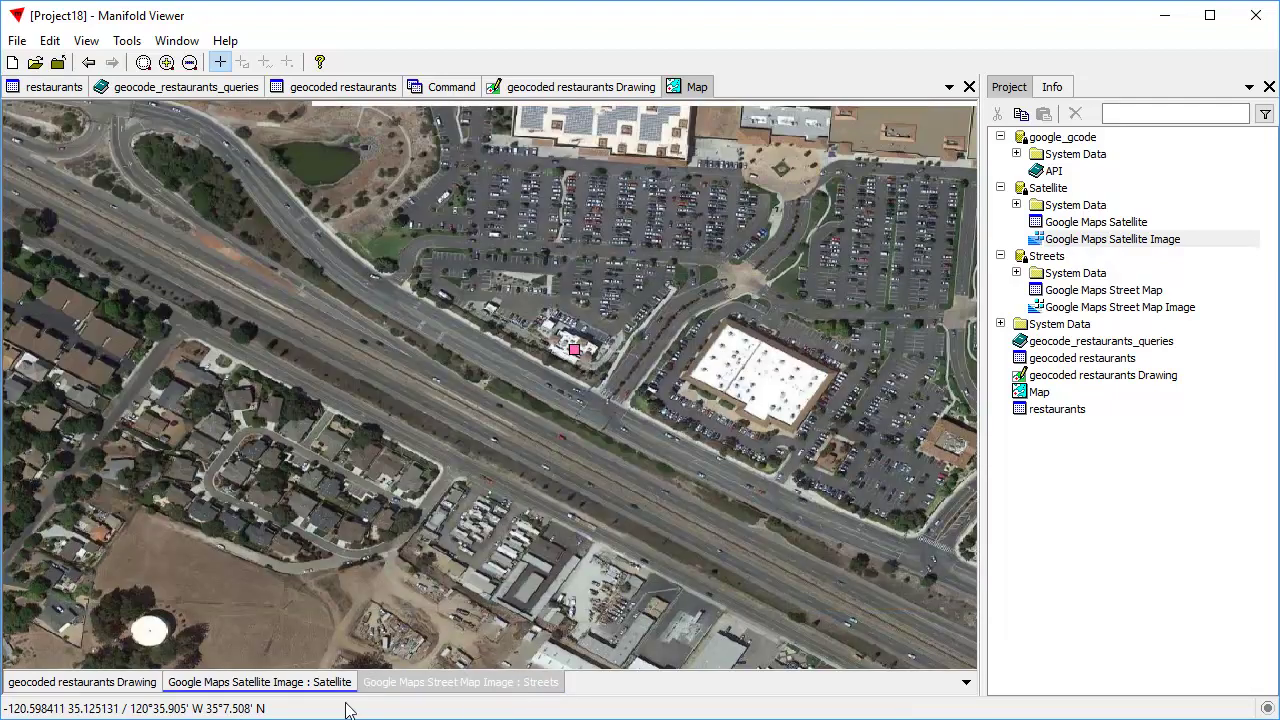
{"action": "left_click", "coordinate": [306, 686]}
{"action": "left_click", "coordinate": [408, 684]}
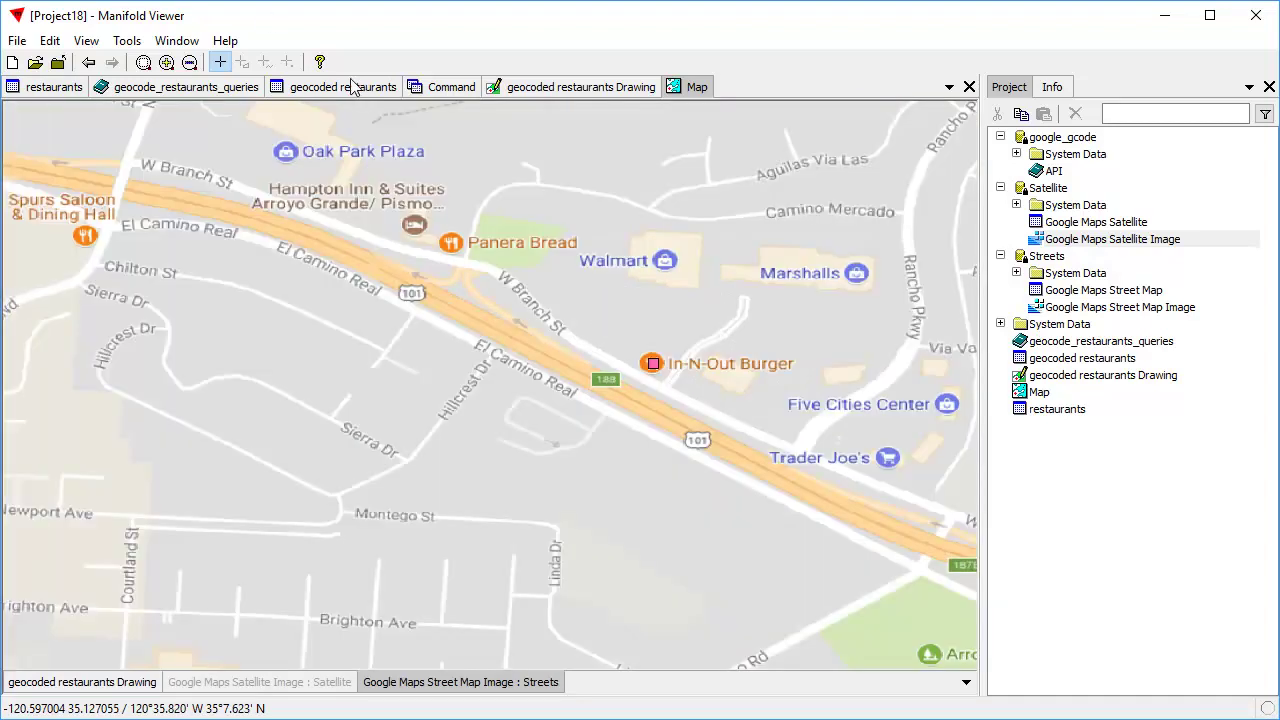
Open the geocoded restaurants table and add a float64 field named Latitude.
{"action": "left_click", "coordinate": [358, 87]}
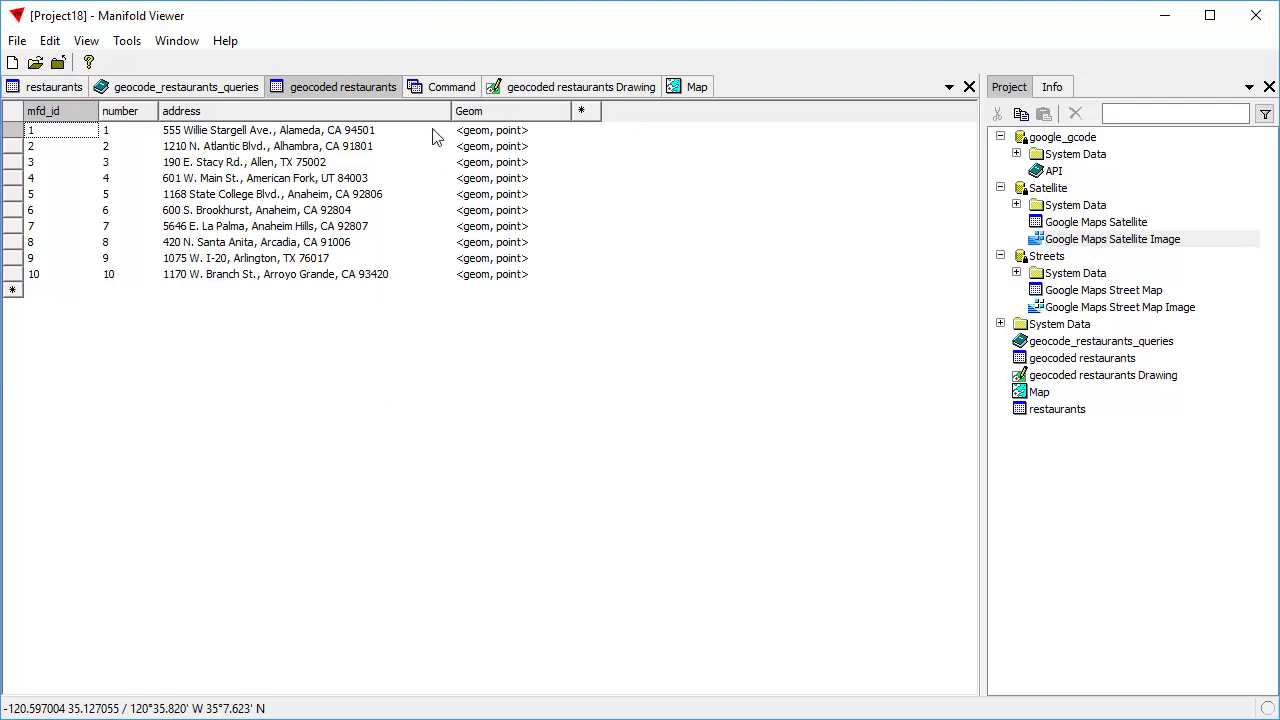
{"action": "left_click", "coordinate": [587, 113]}
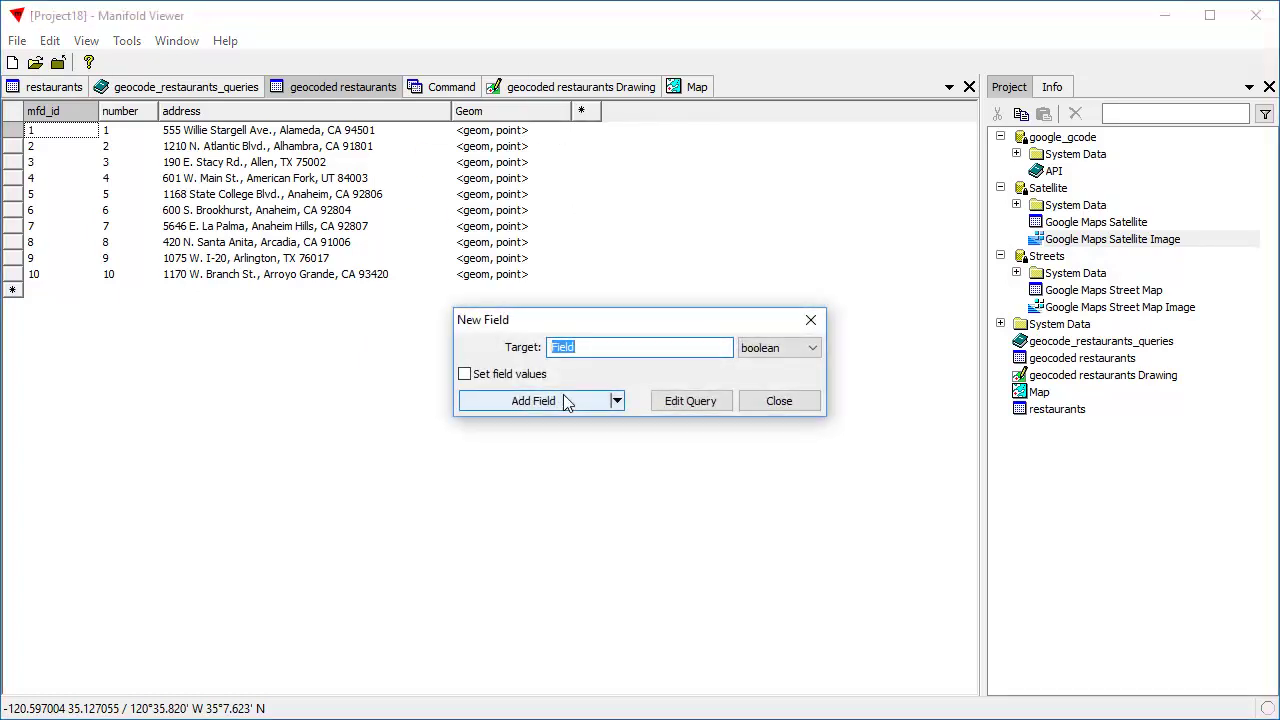
{"action": "type", "text": "Latitude"}
{"action": "left_click", "coordinate": [812, 347]}
{"action": "left_click", "coordinate": [770, 444]}
{"action": "left_click", "coordinate": [580, 402]}
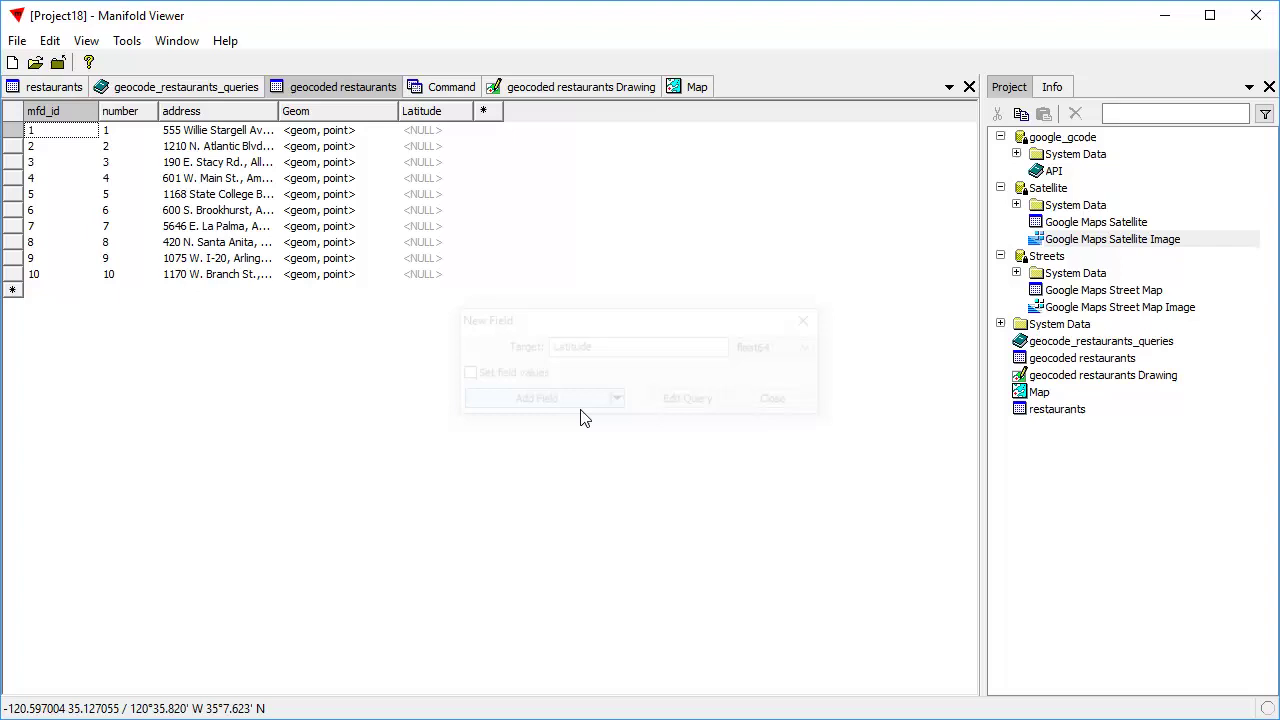
Add a second float64 field named Longitude.
{"action": "right_click", "coordinate": [490, 110]}
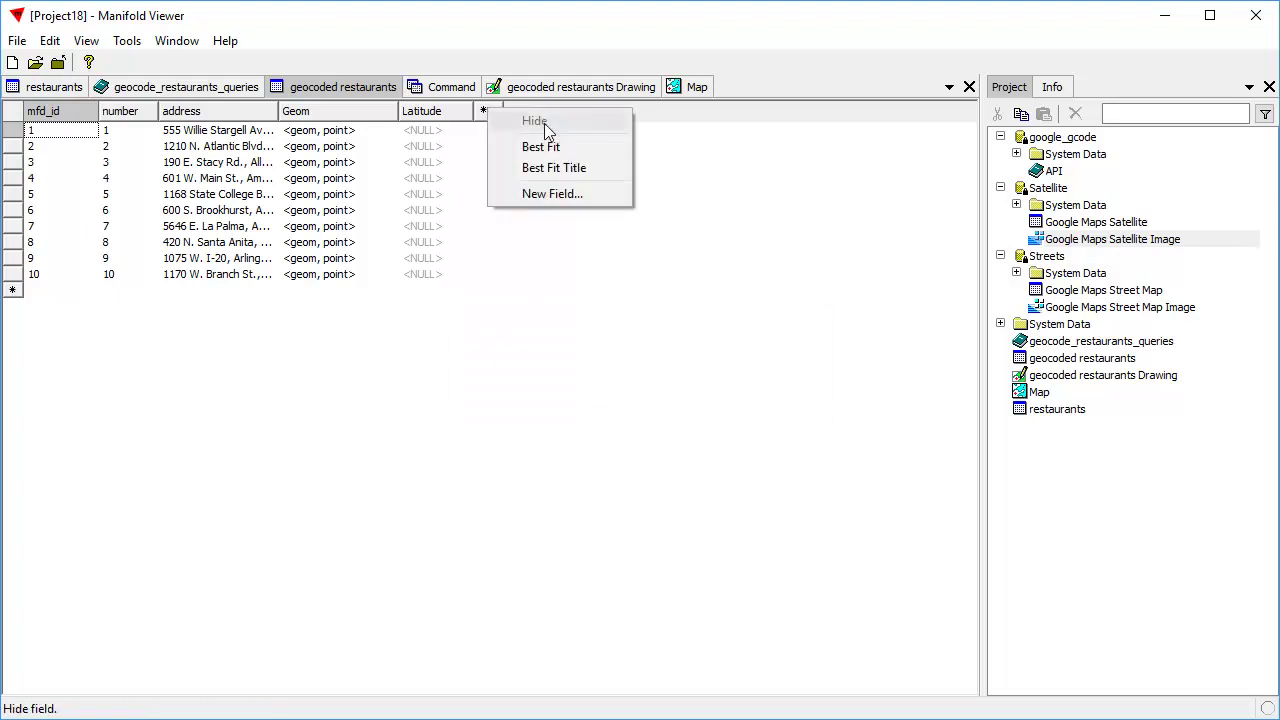
{"action": "left_click", "coordinate": [551, 190]}
{"action": "type", "text": "L"}
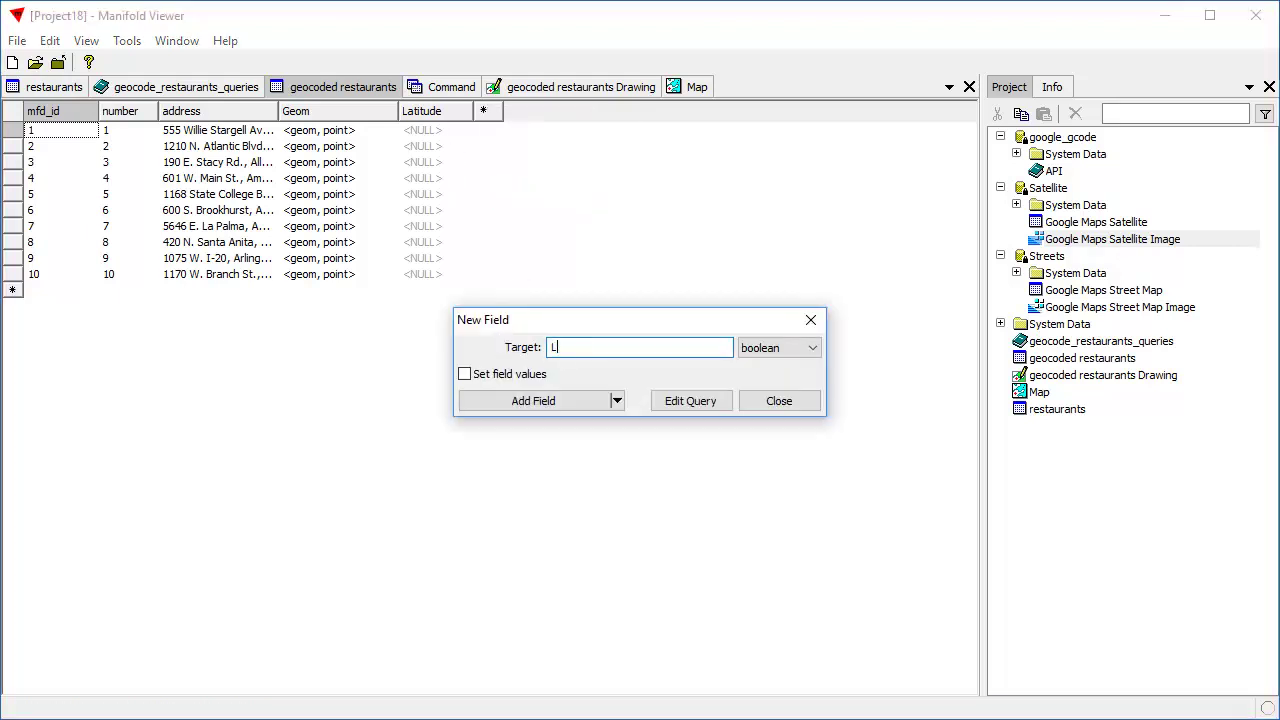
{"action": "type", "text": "ongitude"}
{"action": "left_click", "coordinate": [813, 348]}
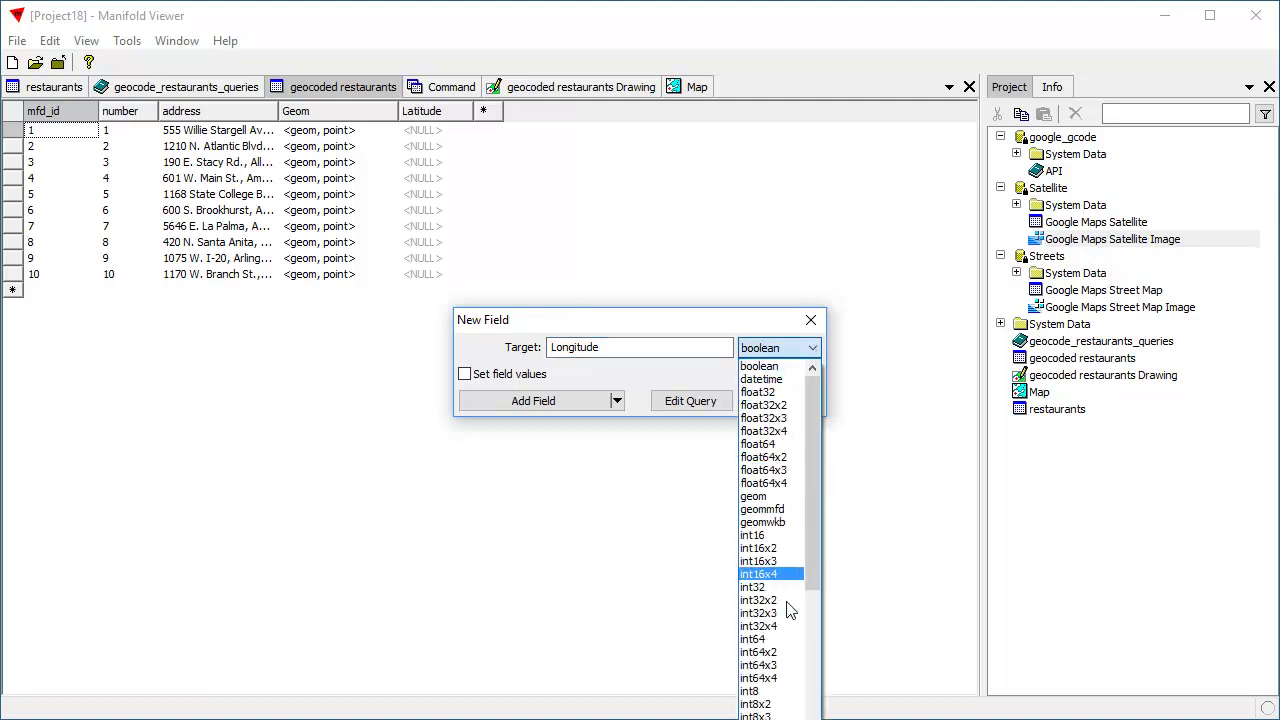
{"action": "left_click", "coordinate": [765, 444]}
{"action": "left_click", "coordinate": [558, 401]}
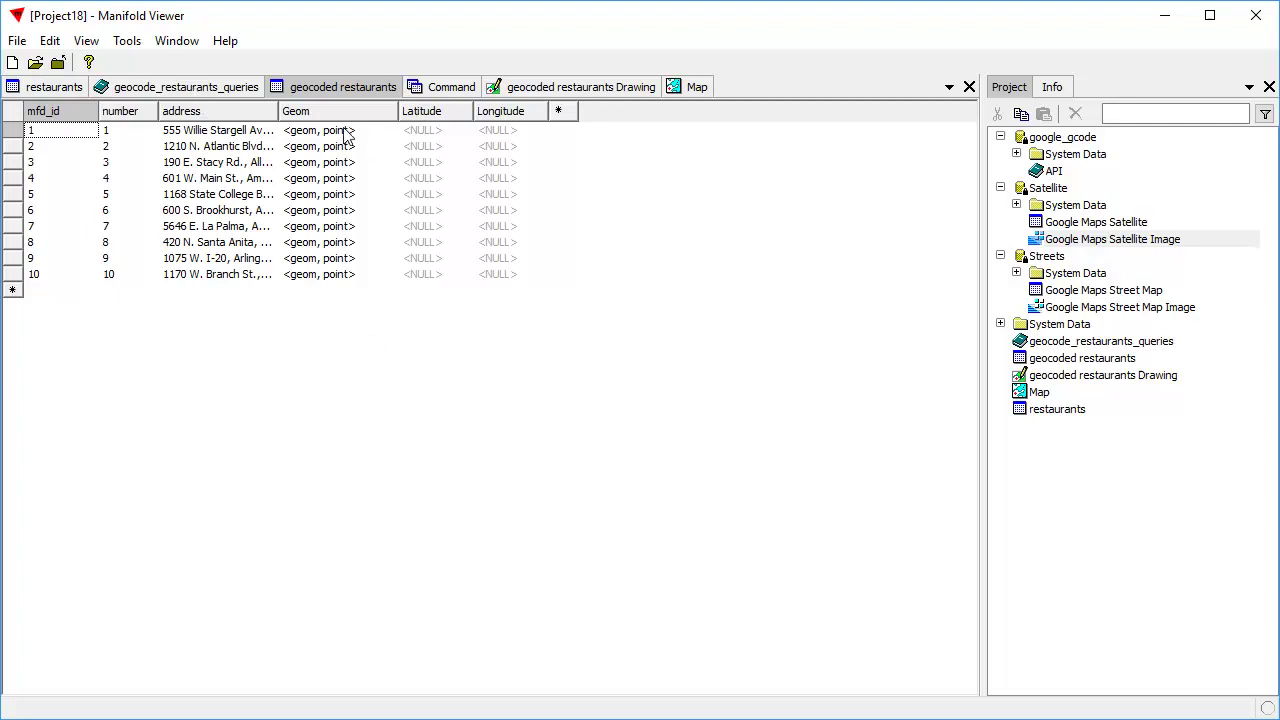
{"action": "left_click", "coordinate": [172, 90]}
{"action": "left_click", "coordinate": [212, 282]}
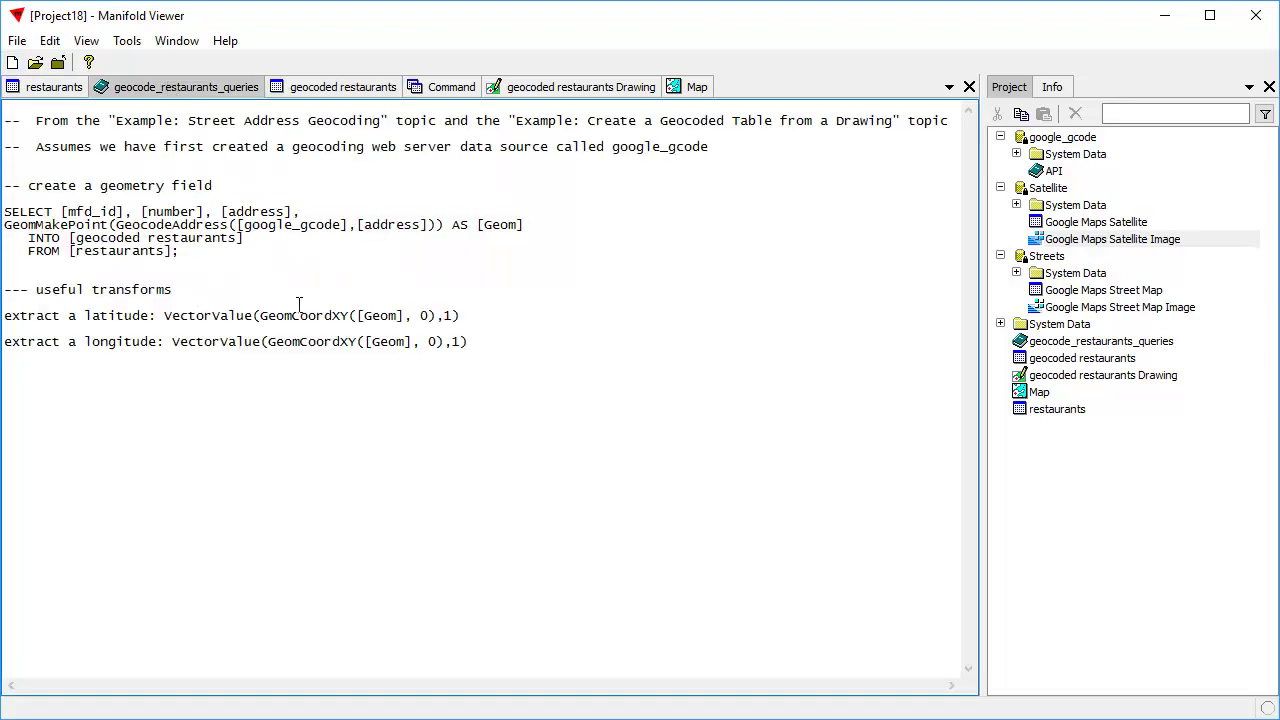
{"action": "left_click_drag", "start_coordinate": [467, 316], "coordinate": [170, 316]}
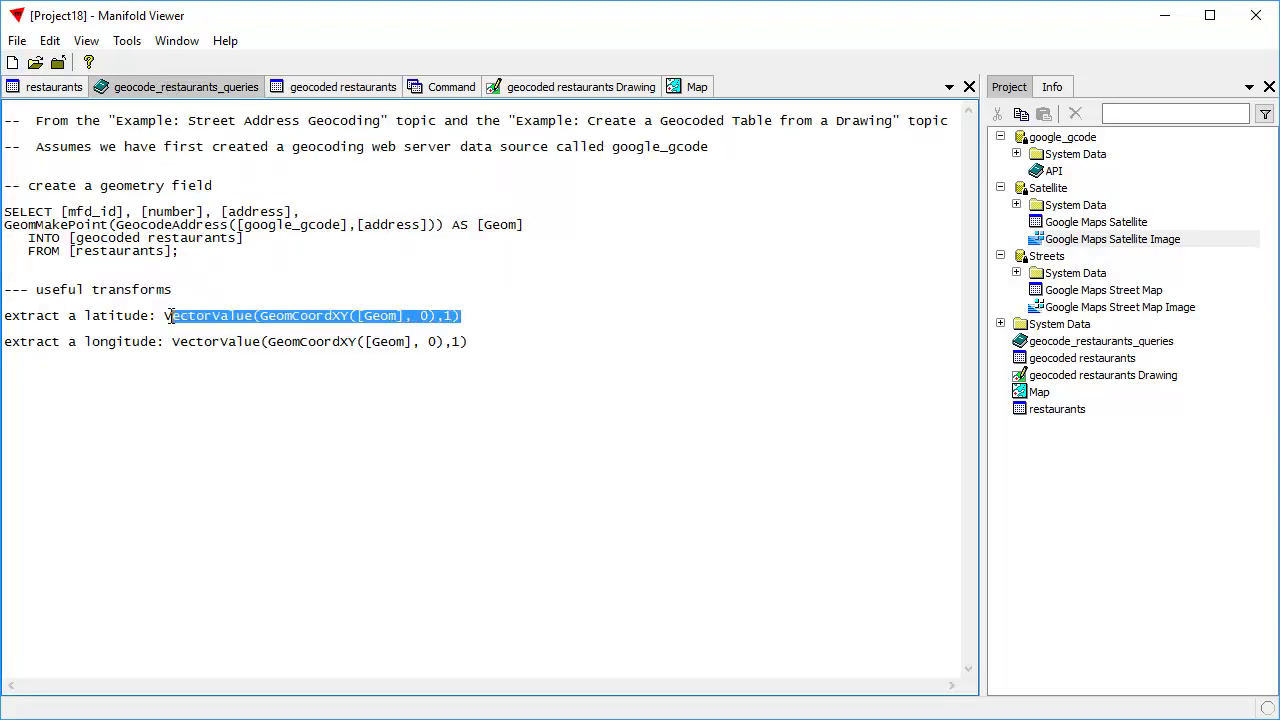
{"action": "right_click", "coordinate": [195, 321]}
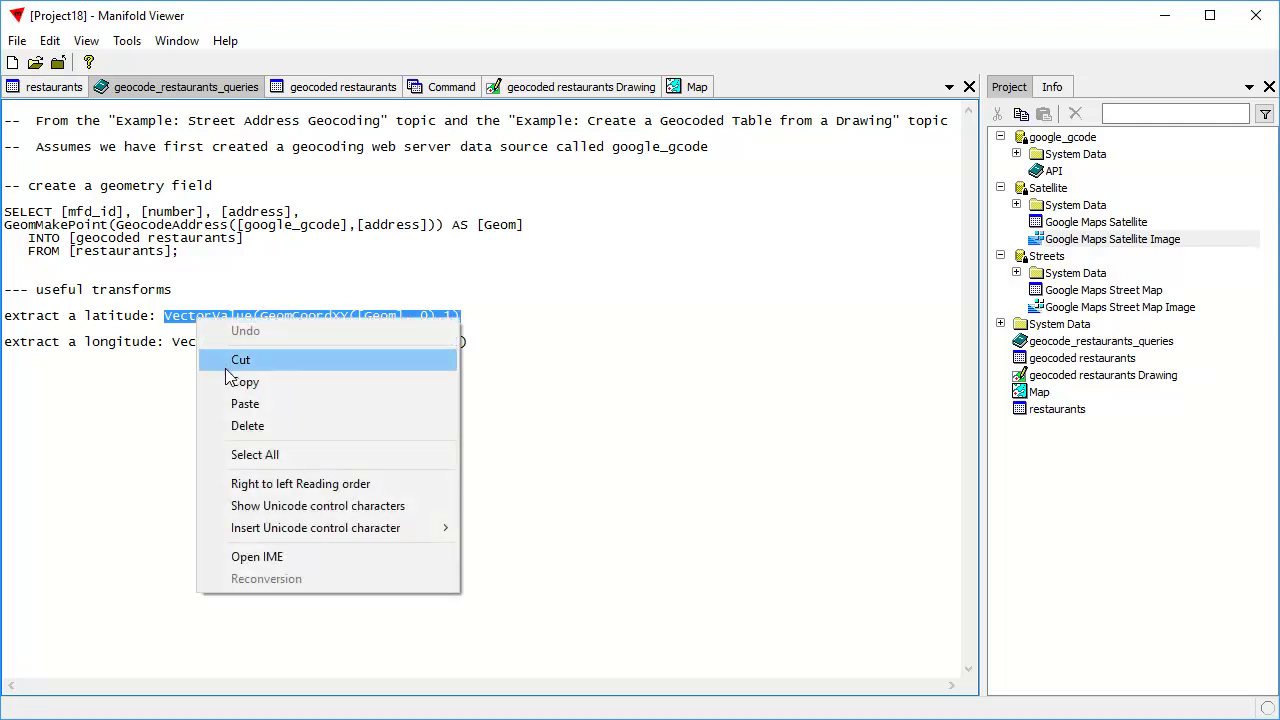
{"action": "left_click", "coordinate": [244, 381]}
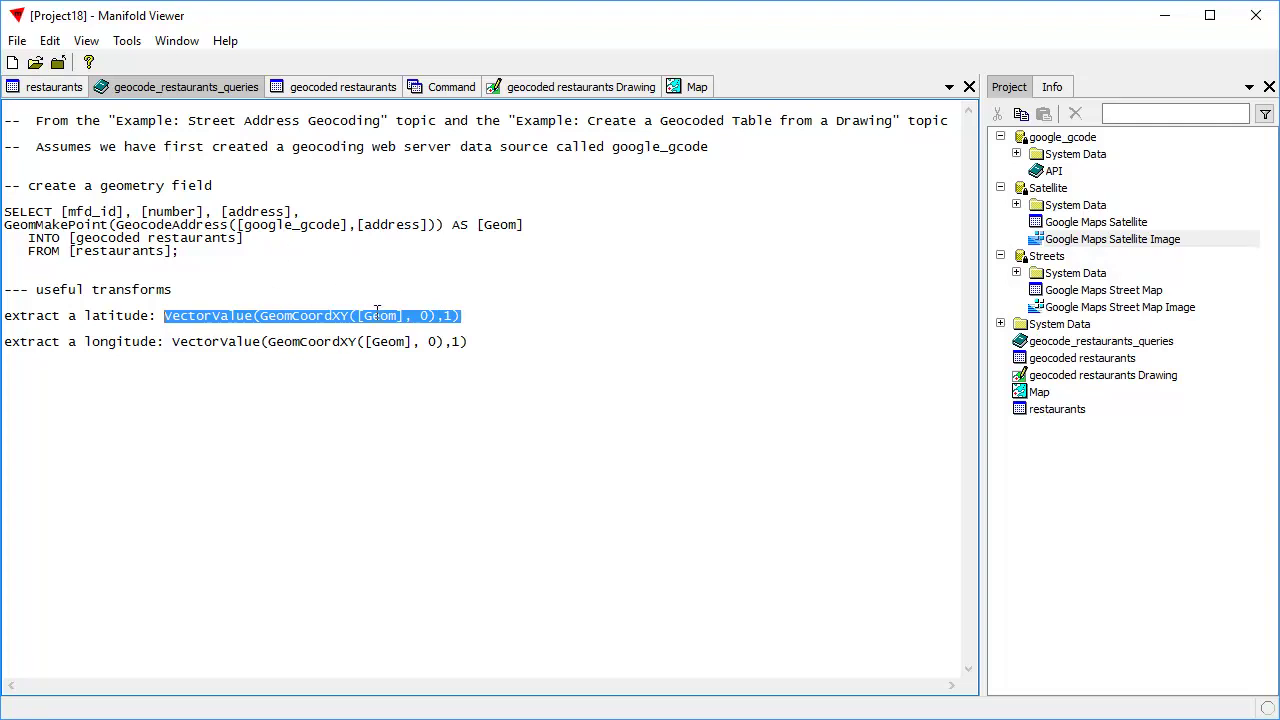
{"action": "right_click", "coordinate": [319, 316]}
{"action": "left_click", "coordinate": [605, 264]}
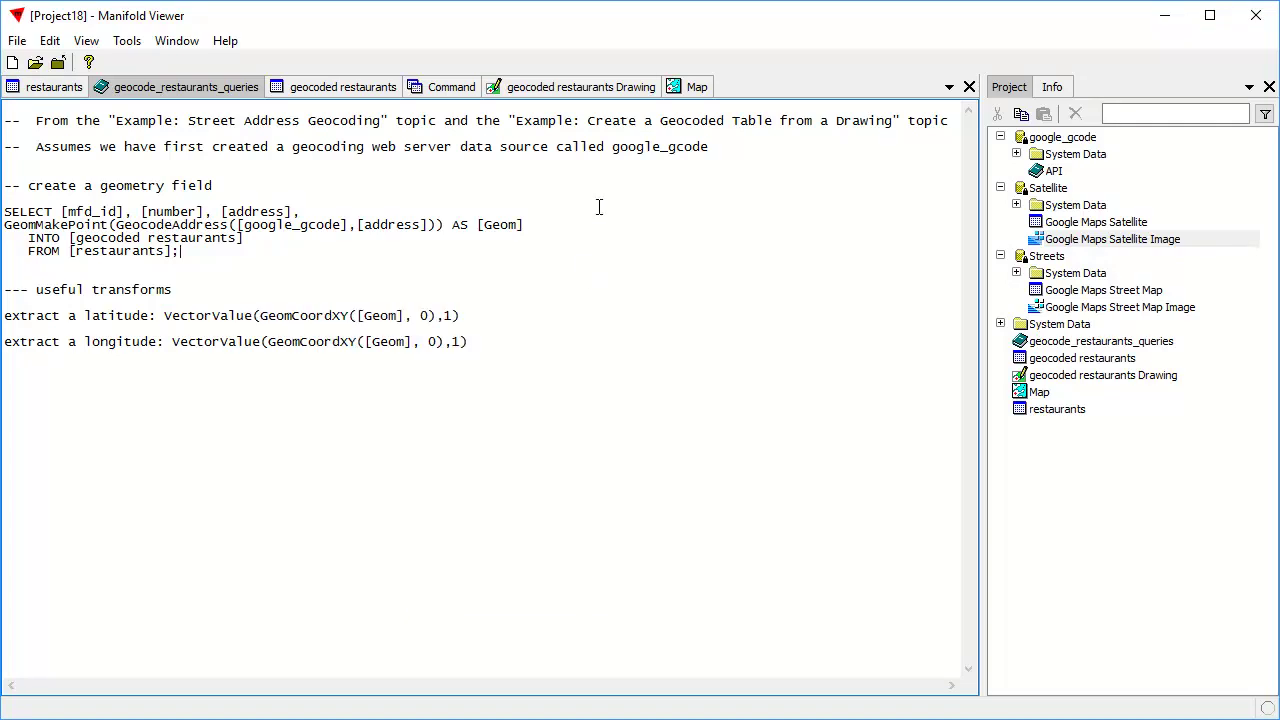
{"action": "left_click", "coordinate": [335, 88]}
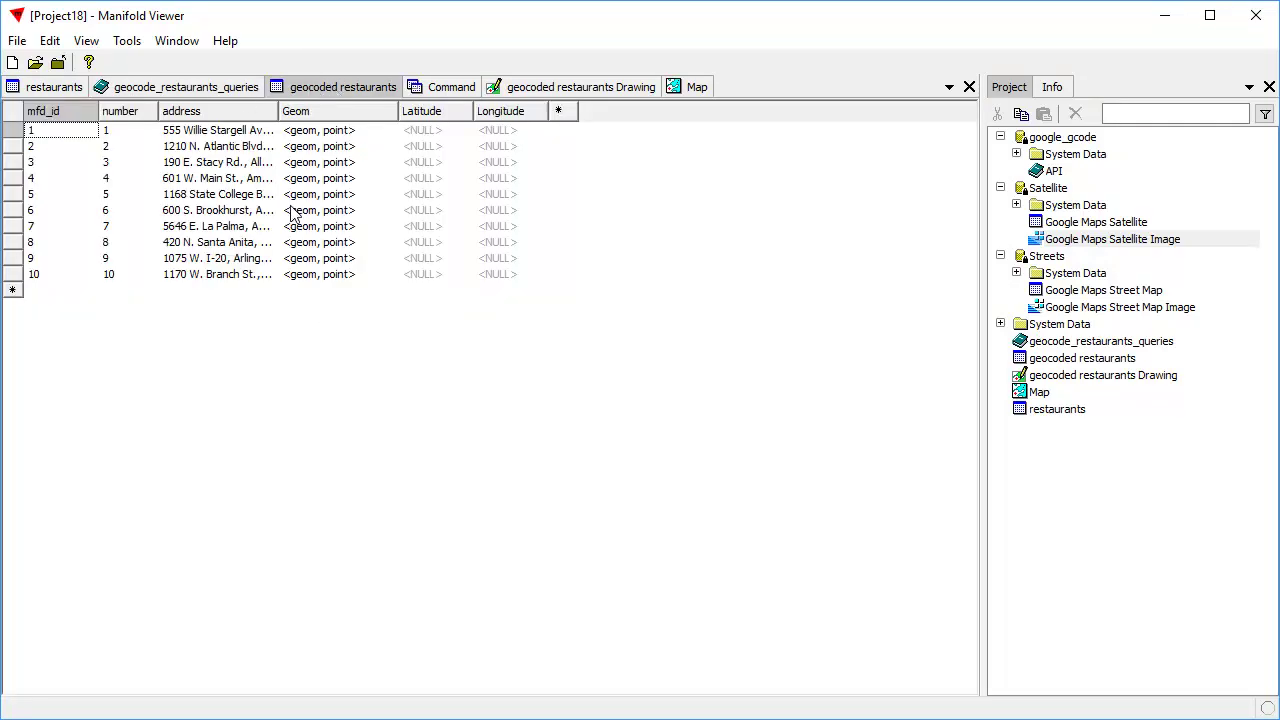
Open the Transform tool with Latitude as the target field and the Copy template.
{"action": "left_click", "coordinate": [49, 40]}
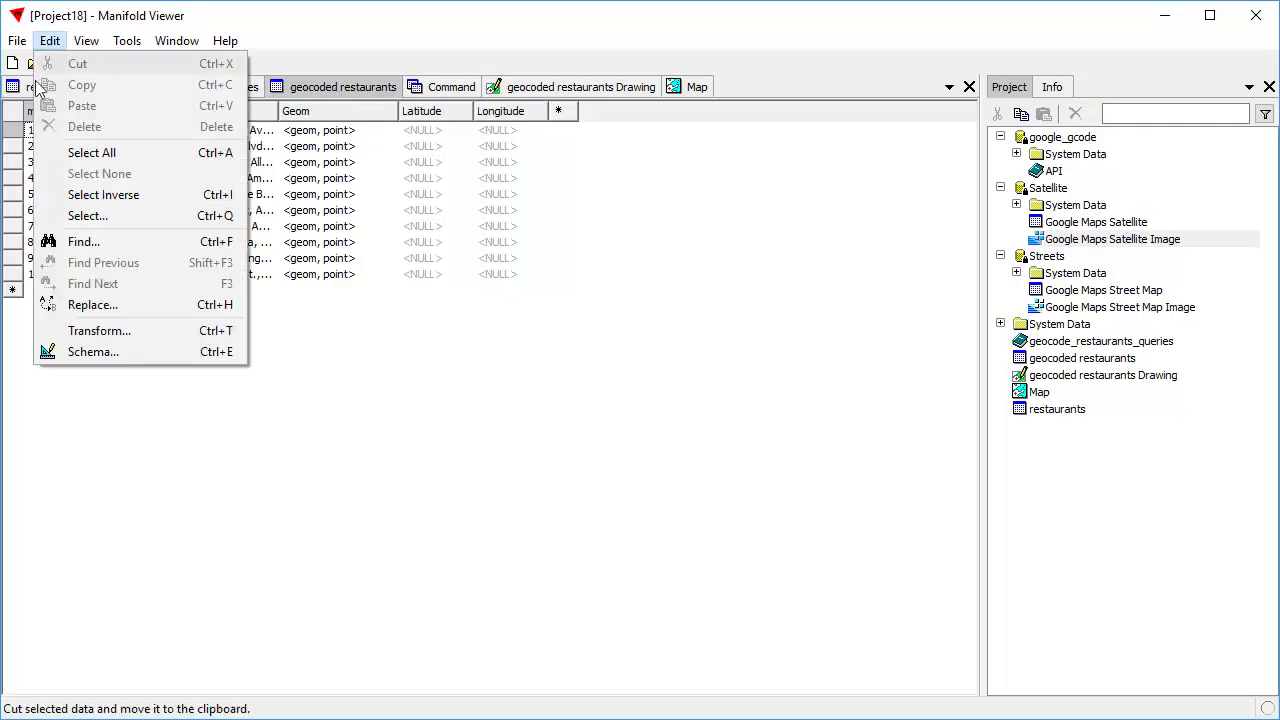
{"action": "left_click", "coordinate": [99, 330]}
{"action": "left_click_drag", "start_coordinate": [733, 88], "coordinate": [1047, 77]}
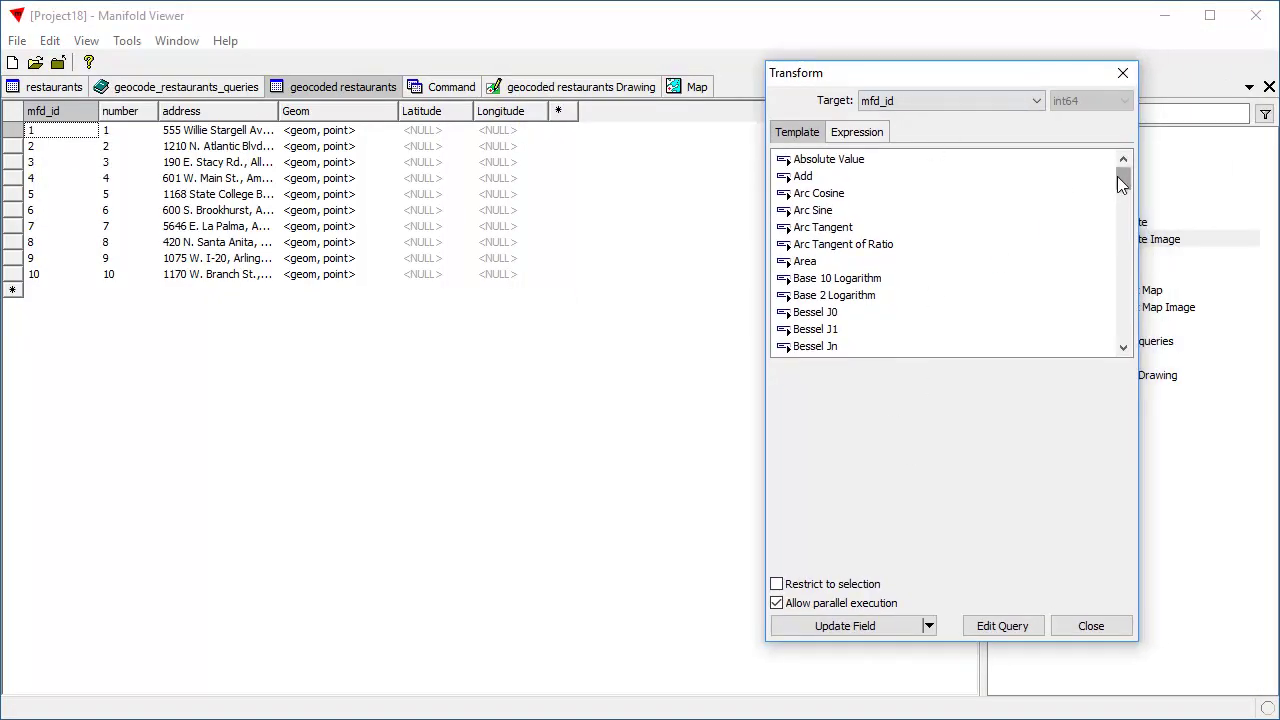
{"action": "mouse_move", "coordinate": [1122, 180]}
{"action": "left_mouse_down"}
{"action": "mouse_move", "coordinate": [1123, 337]}
{"action": "mouse_move", "coordinate": [1130, 158]}
{"action": "left_mouse_up"}
{"action": "left_click", "coordinate": [1037, 101]}
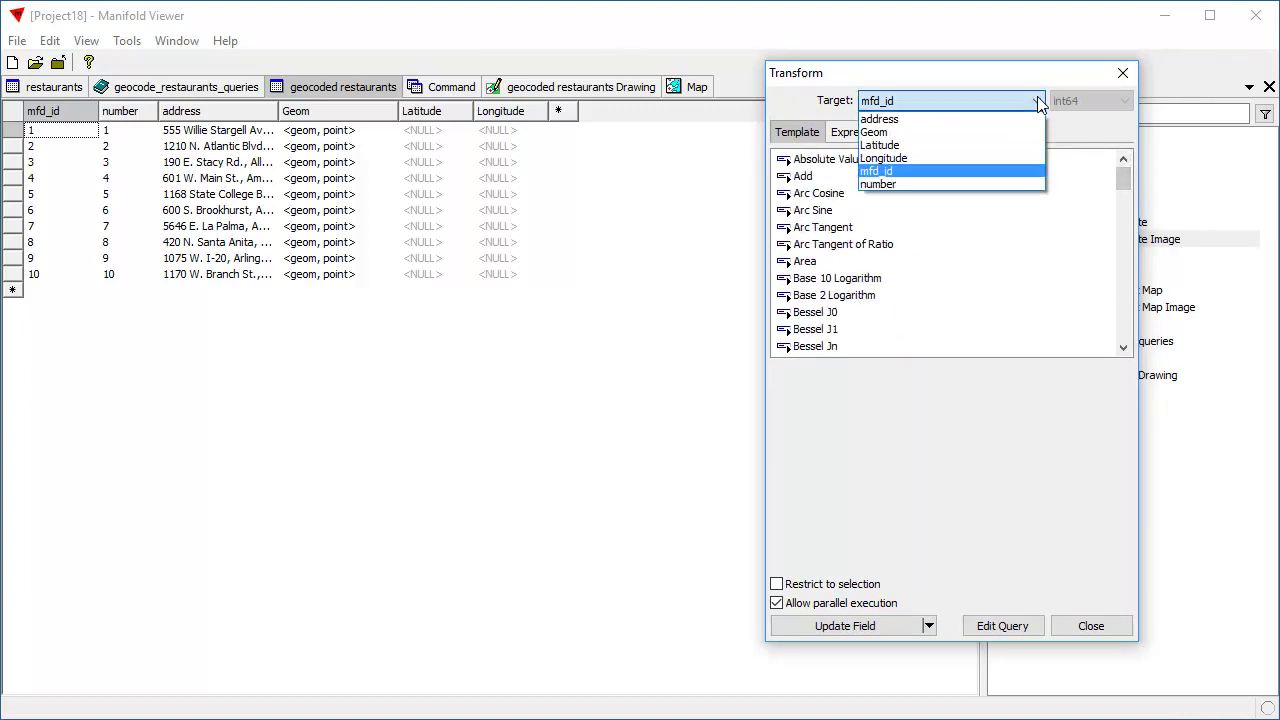
{"action": "left_click", "coordinate": [899, 147]}
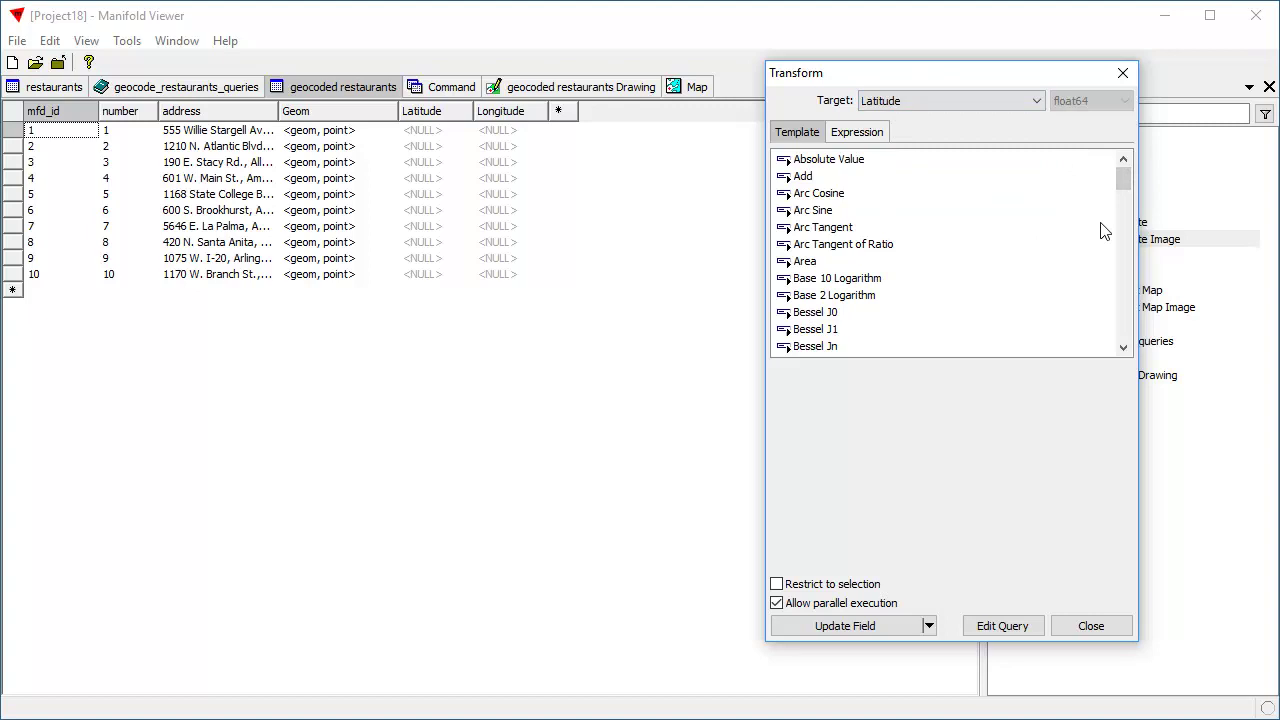
{"action": "left_click_drag", "start_coordinate": [1124, 178], "coordinate": [917, 271]}
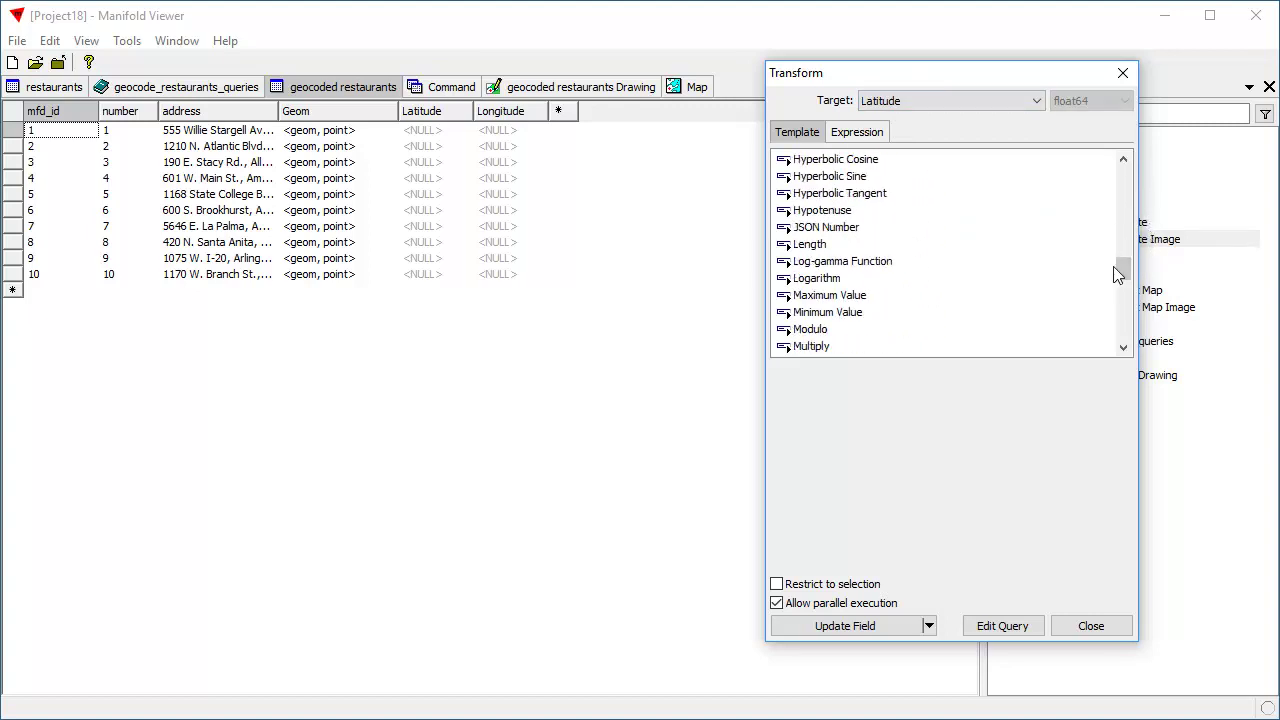
{"action": "left_click_drag", "start_coordinate": [1124, 273], "coordinate": [1124, 210]}
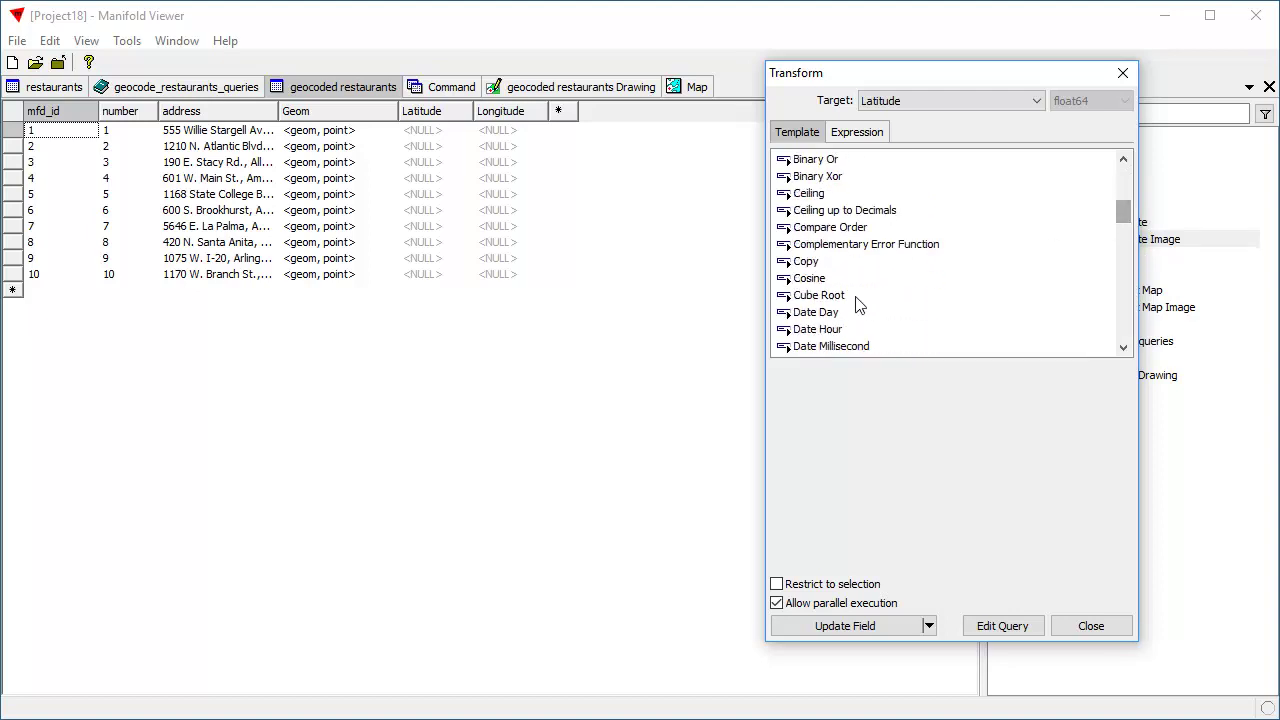
{"action": "left_click", "coordinate": [813, 263]}
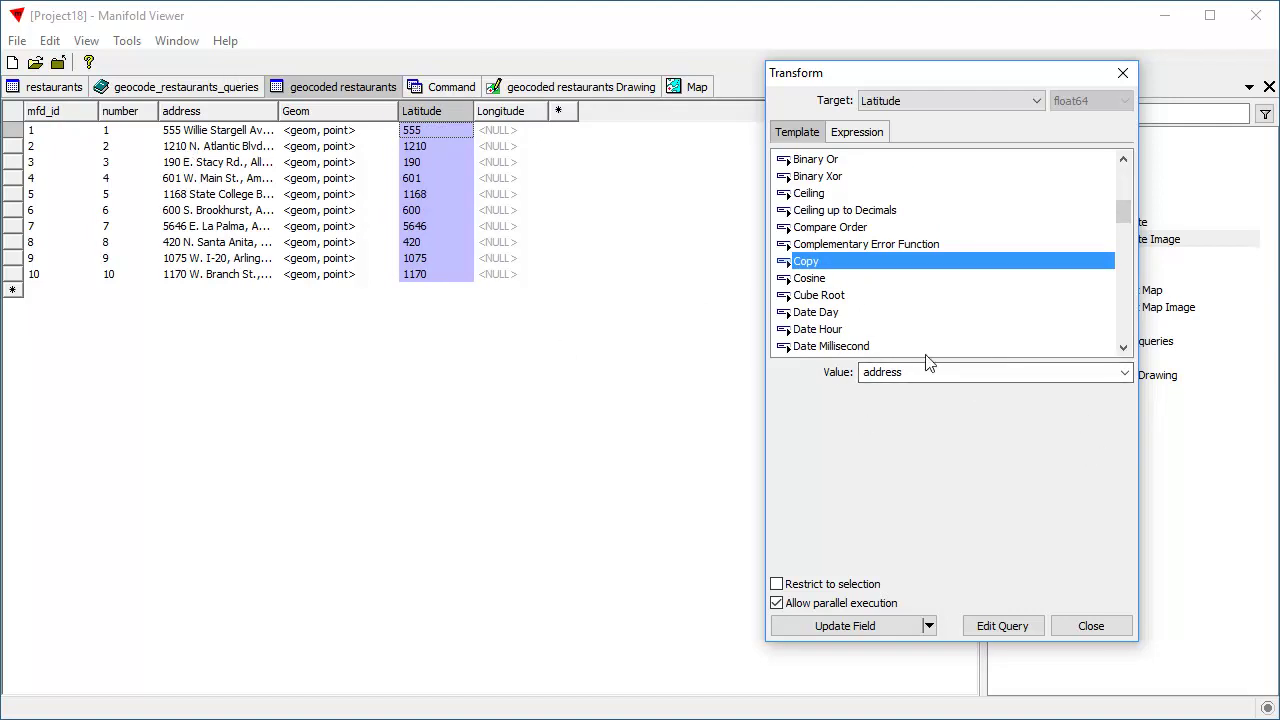
Replace the value with VectorValue(GeomCoordXY([Geom], 0), 1) and update the Latitude field.
{"action": "double_click", "coordinate": [944, 376]}
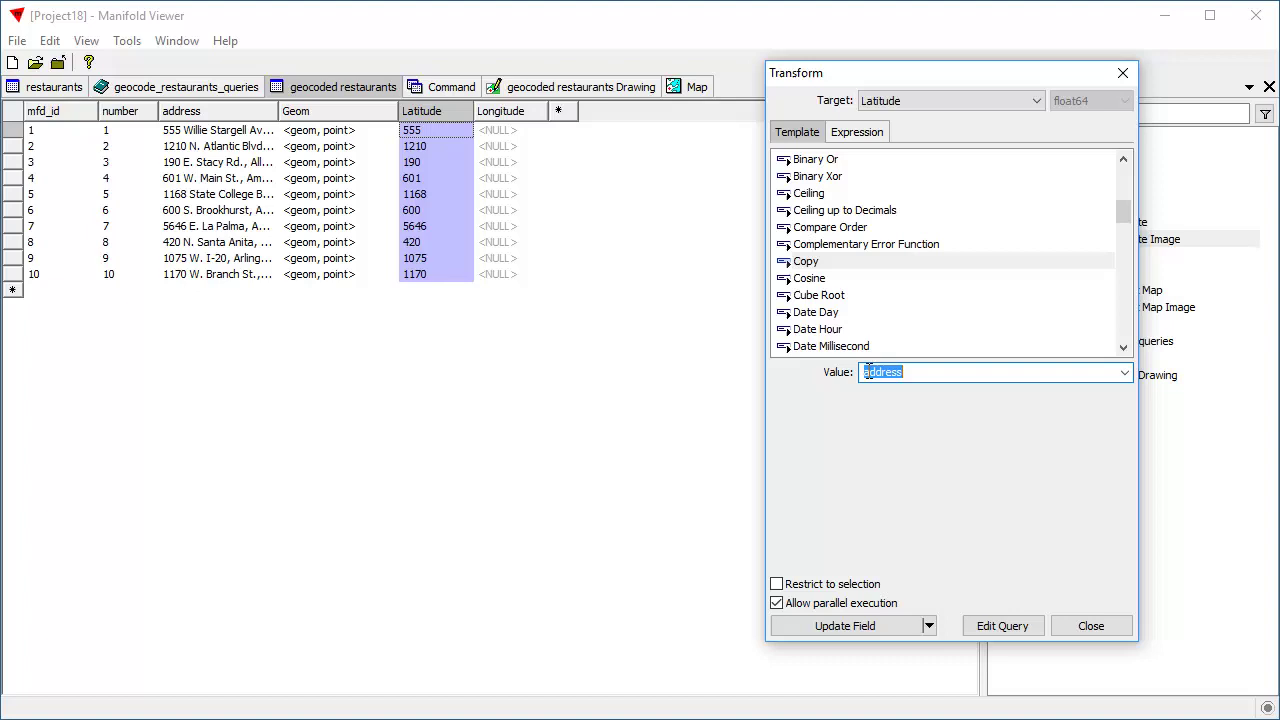
{"action": "left_click", "coordinate": [1122, 372]}
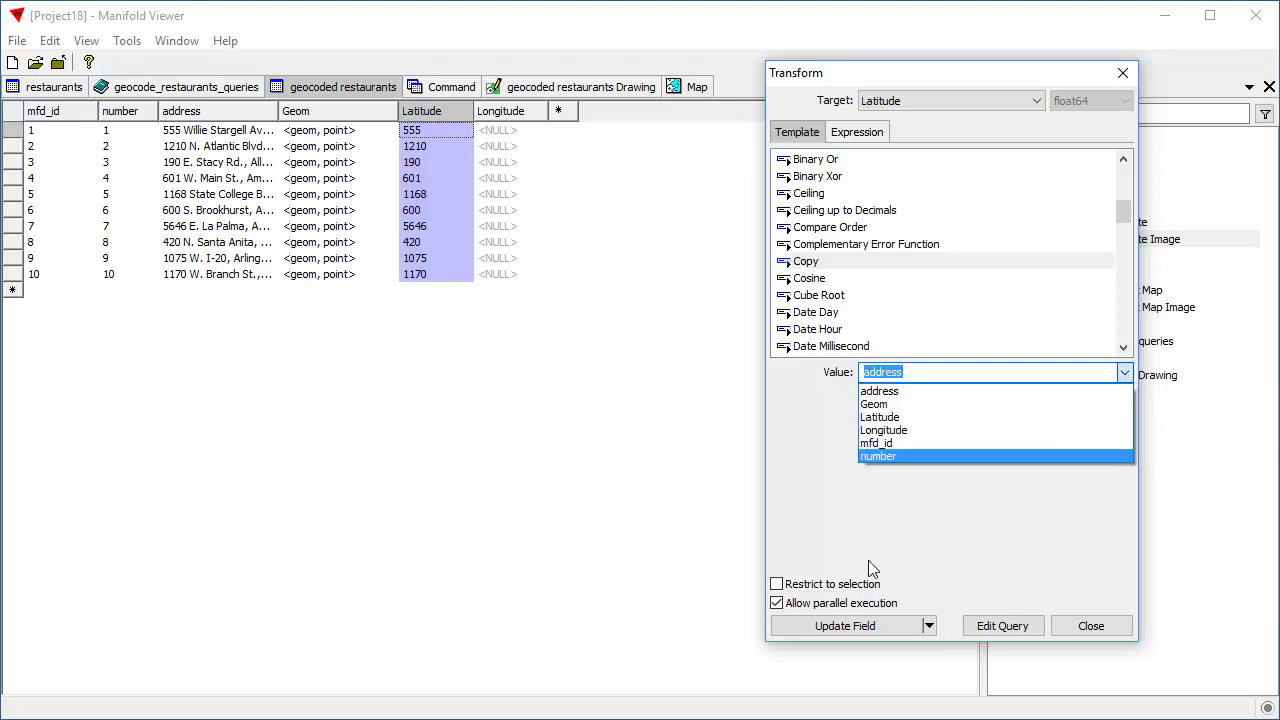
{"action": "left_click", "coordinate": [893, 394]}
{"action": "right_click", "coordinate": [899, 372]}
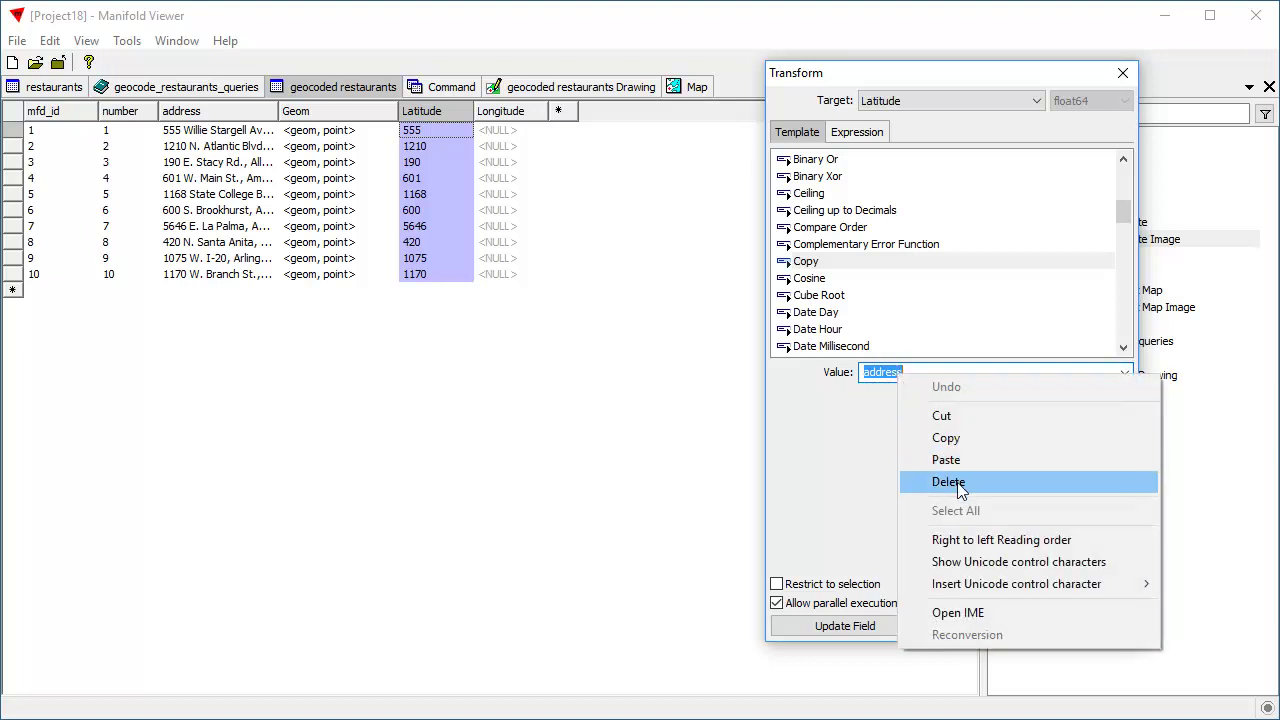
{"action": "left_click", "coordinate": [948, 461]}
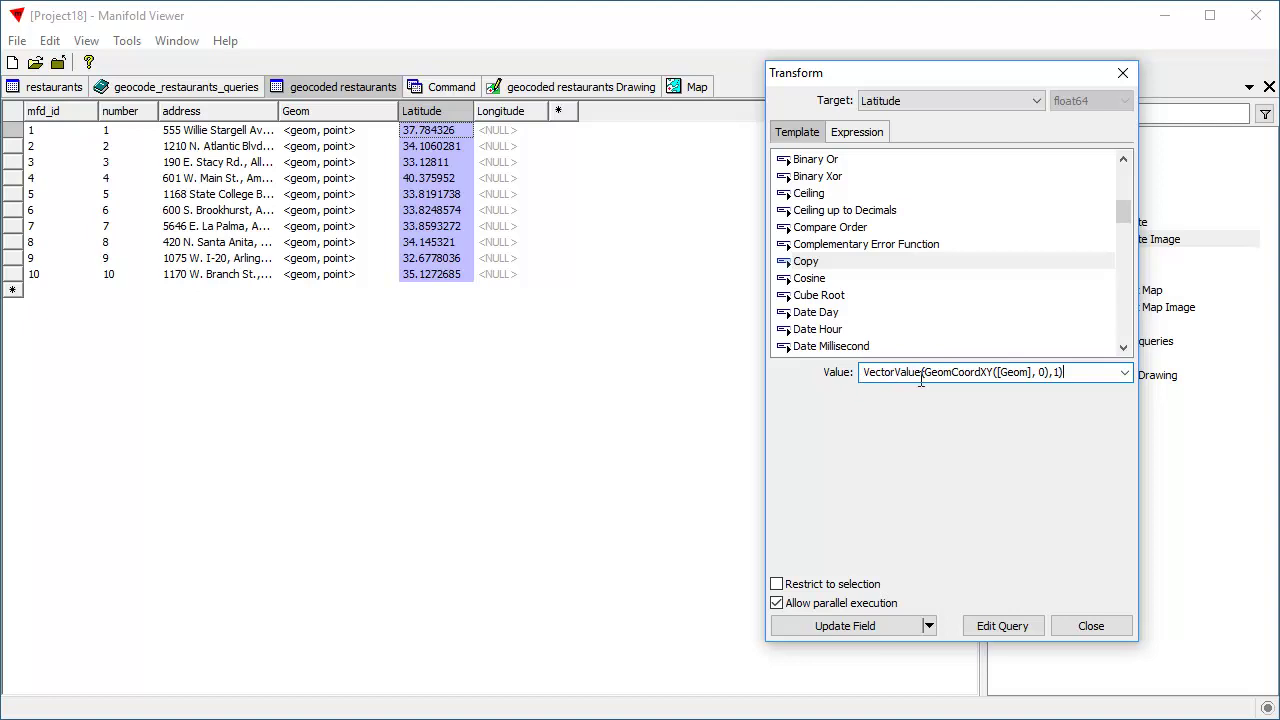
{"action": "left_click", "coordinate": [886, 634]}
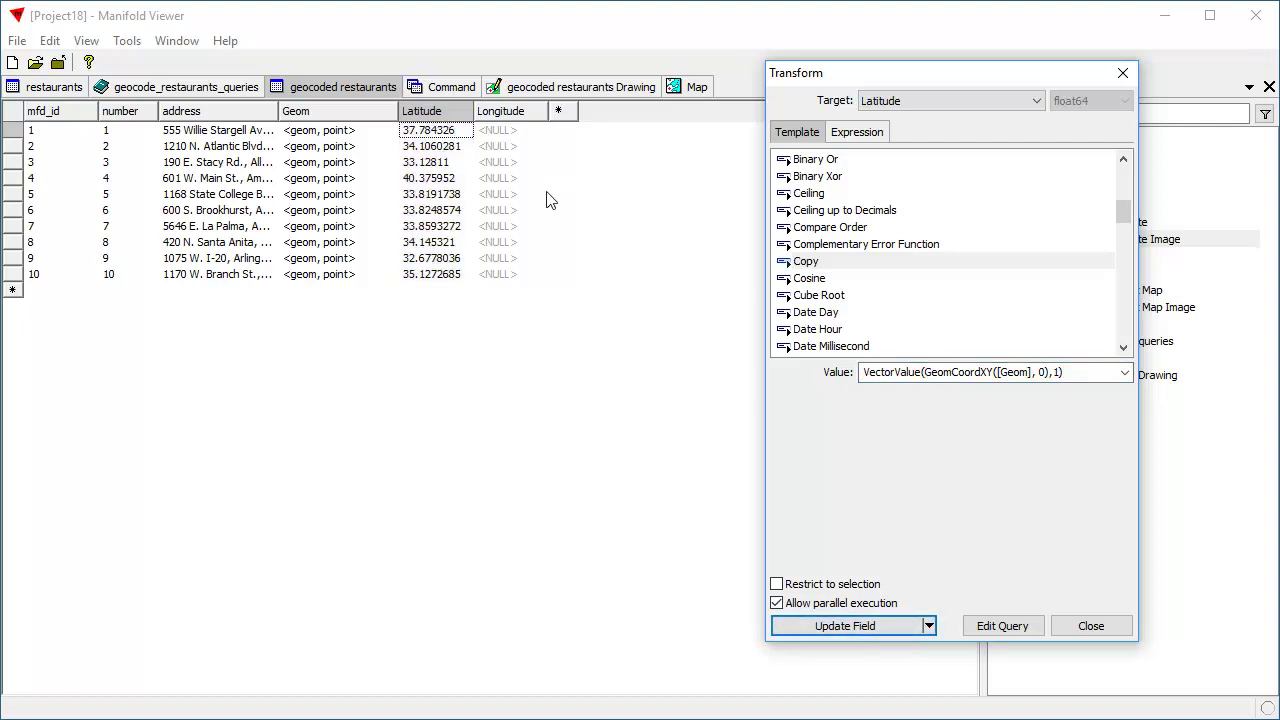
Target Longitude with Copy, using VectorValue(GeomCoordXY([Geom], 0), 0), and update the field.
{"action": "left_click", "coordinate": [1036, 100]}
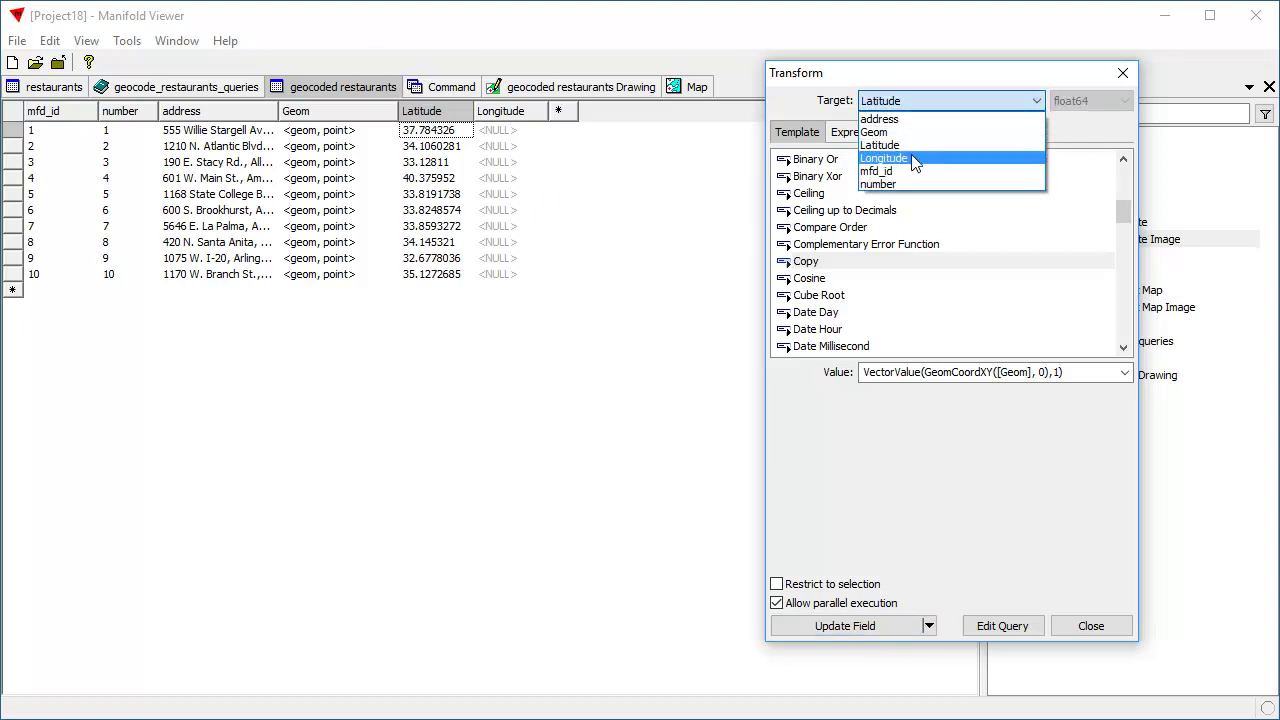
{"action": "left_click", "coordinate": [905, 158]}
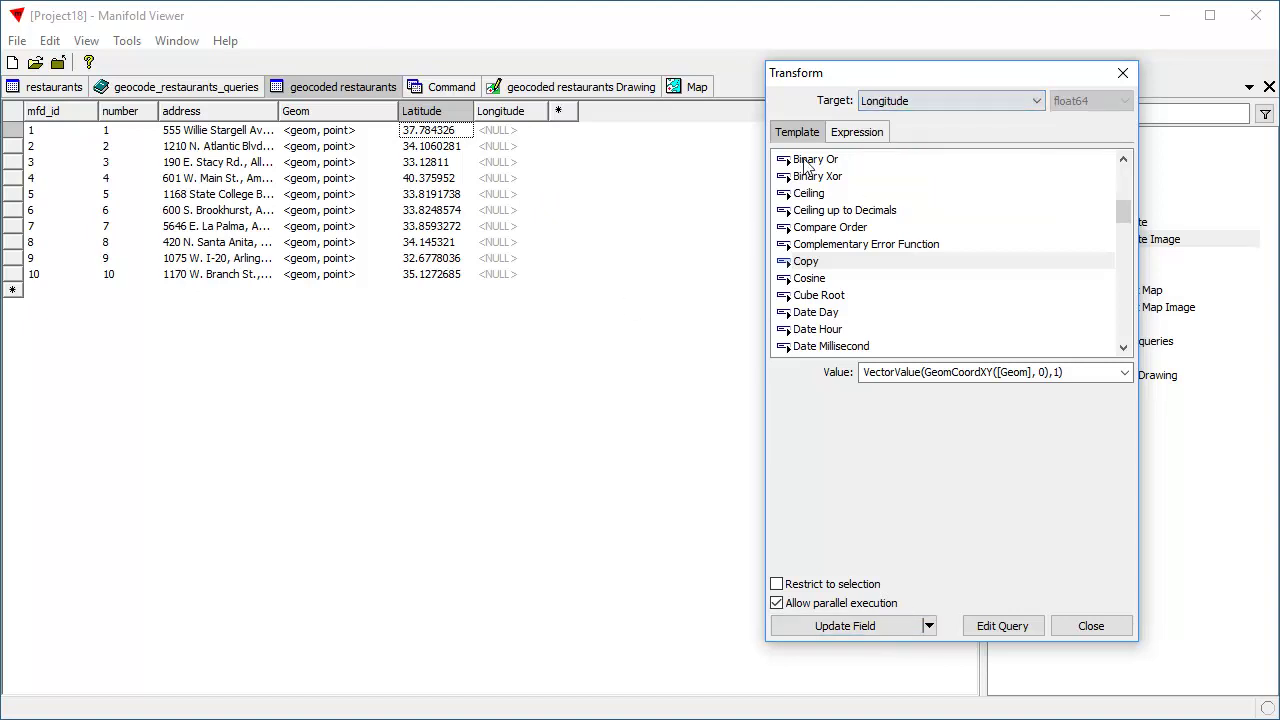
{"action": "left_click", "coordinate": [837, 262]}
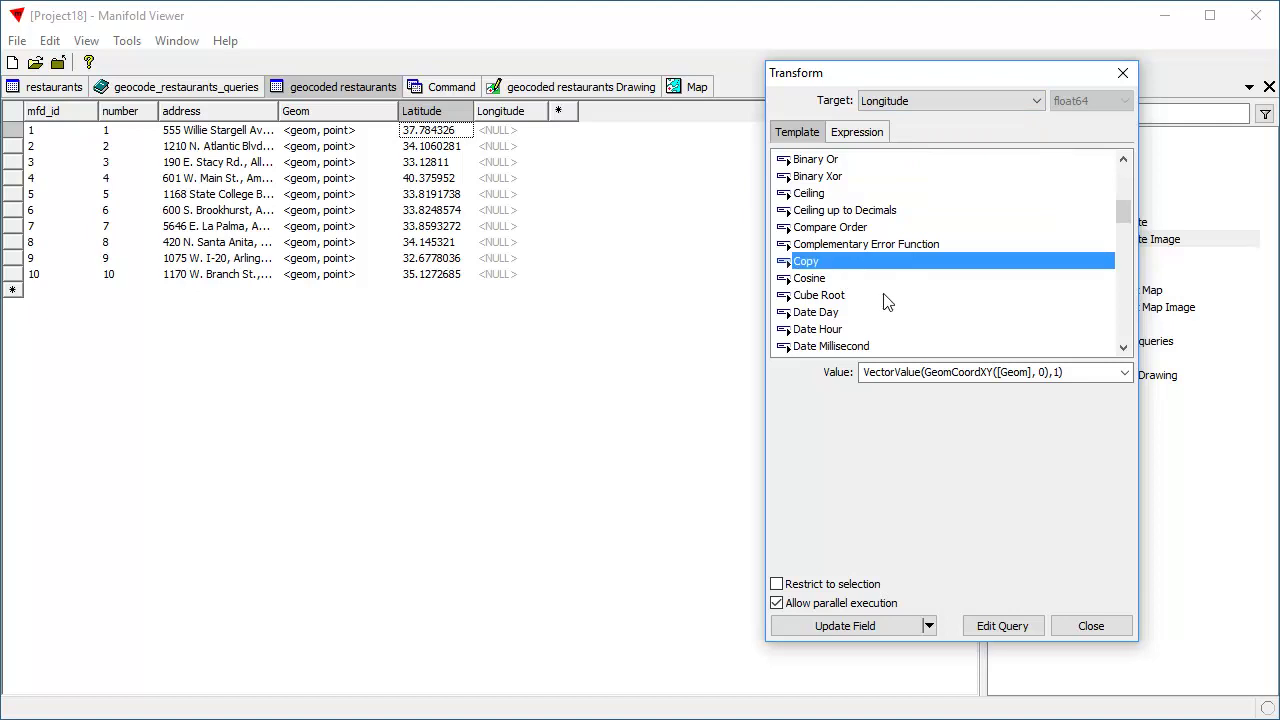
{"action": "left_click", "coordinate": [1086, 371]}
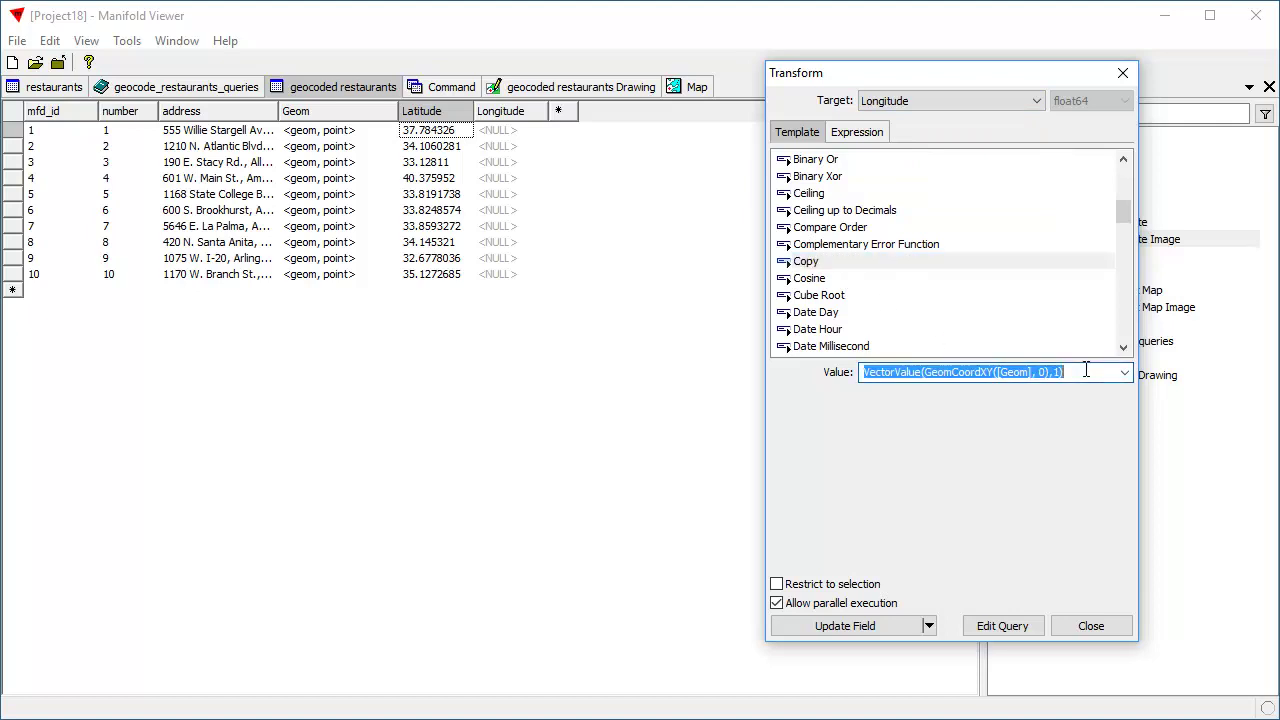
{"action": "right_click", "coordinate": [953, 371]}
{"action": "left_click", "coordinate": [1000, 452]}
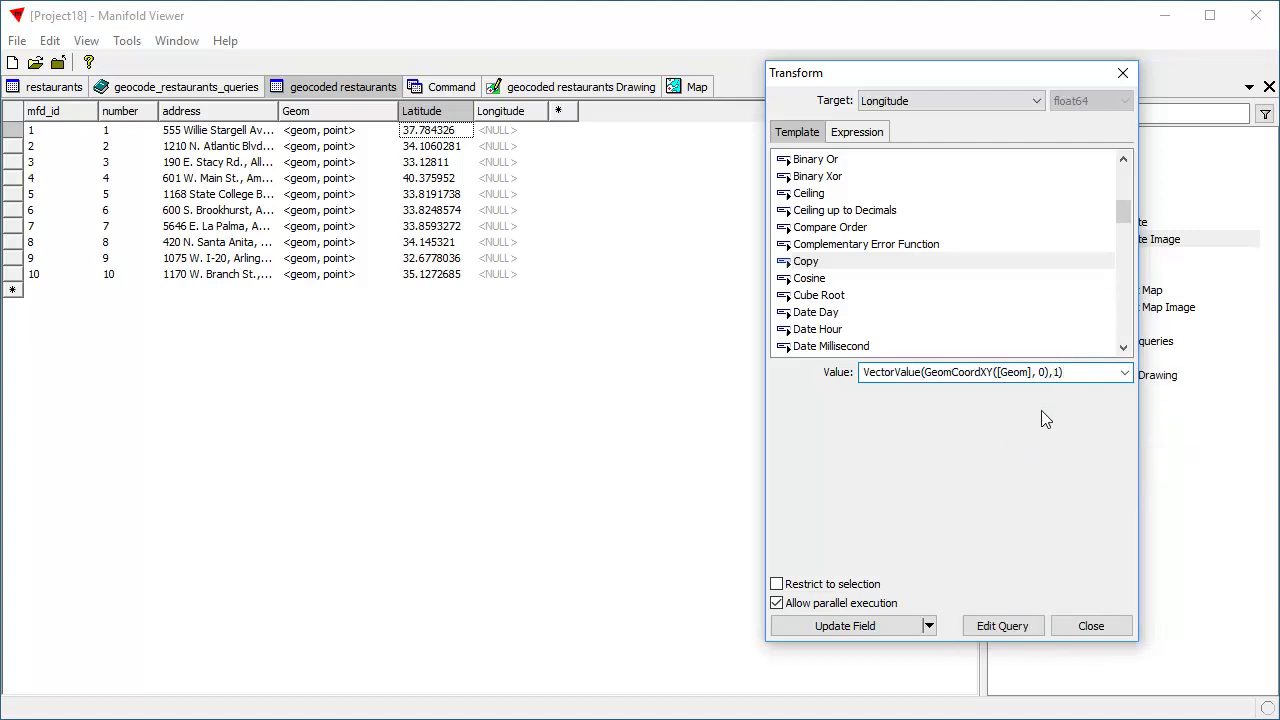
{"action": "type", "text": "0"}
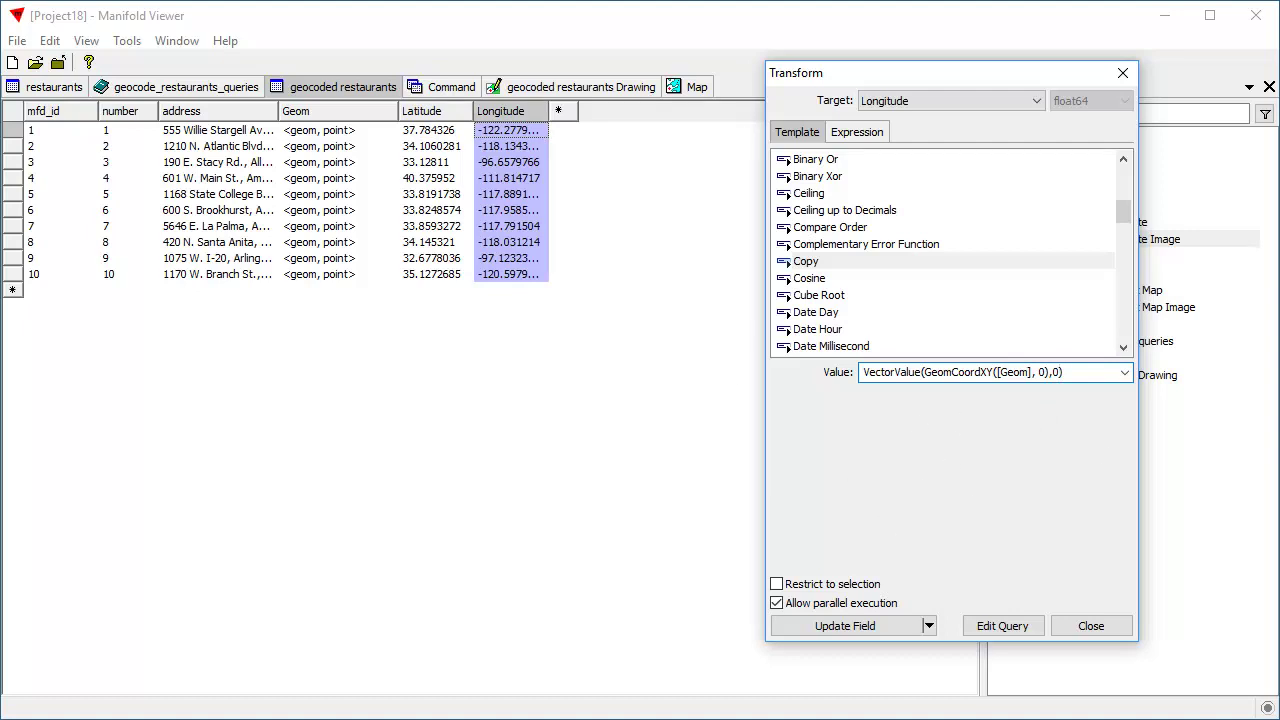
{"action": "type", "text": ")"}
{"action": "left_click", "coordinate": [885, 625]}
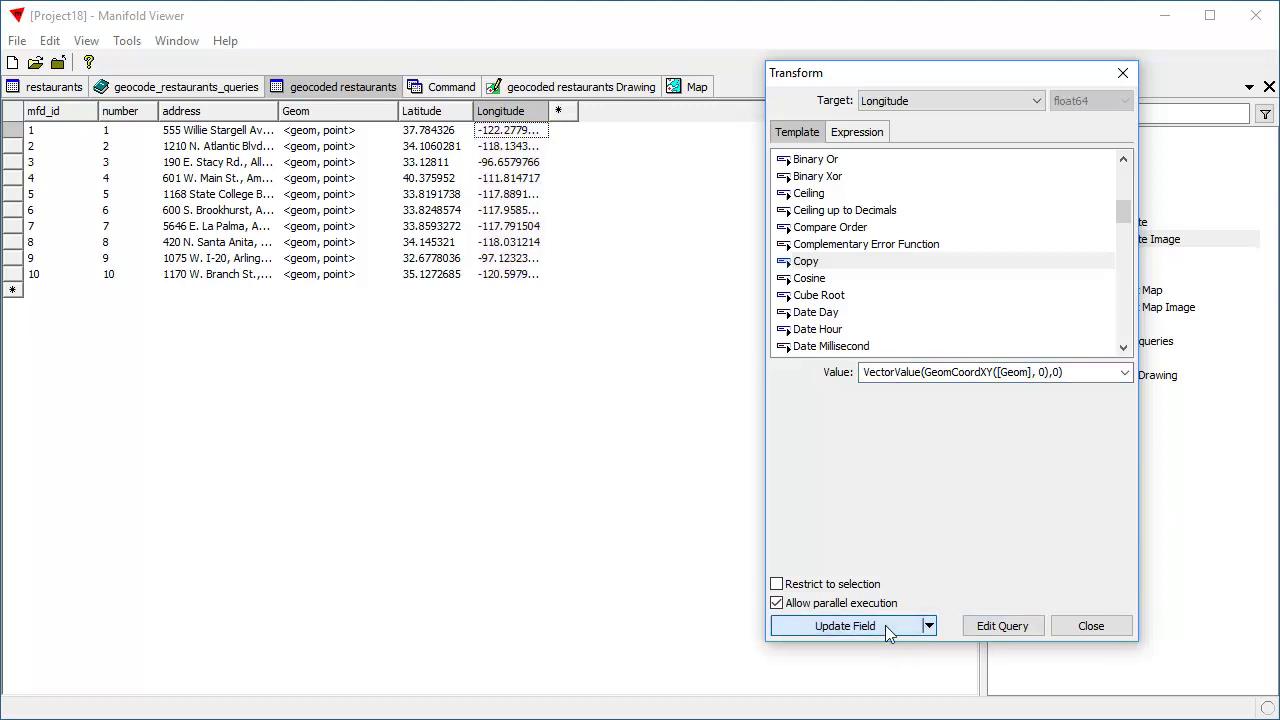
Close the Transform dialog and widen the address column to show full addresses.
{"action": "left_click", "coordinate": [1091, 625]}
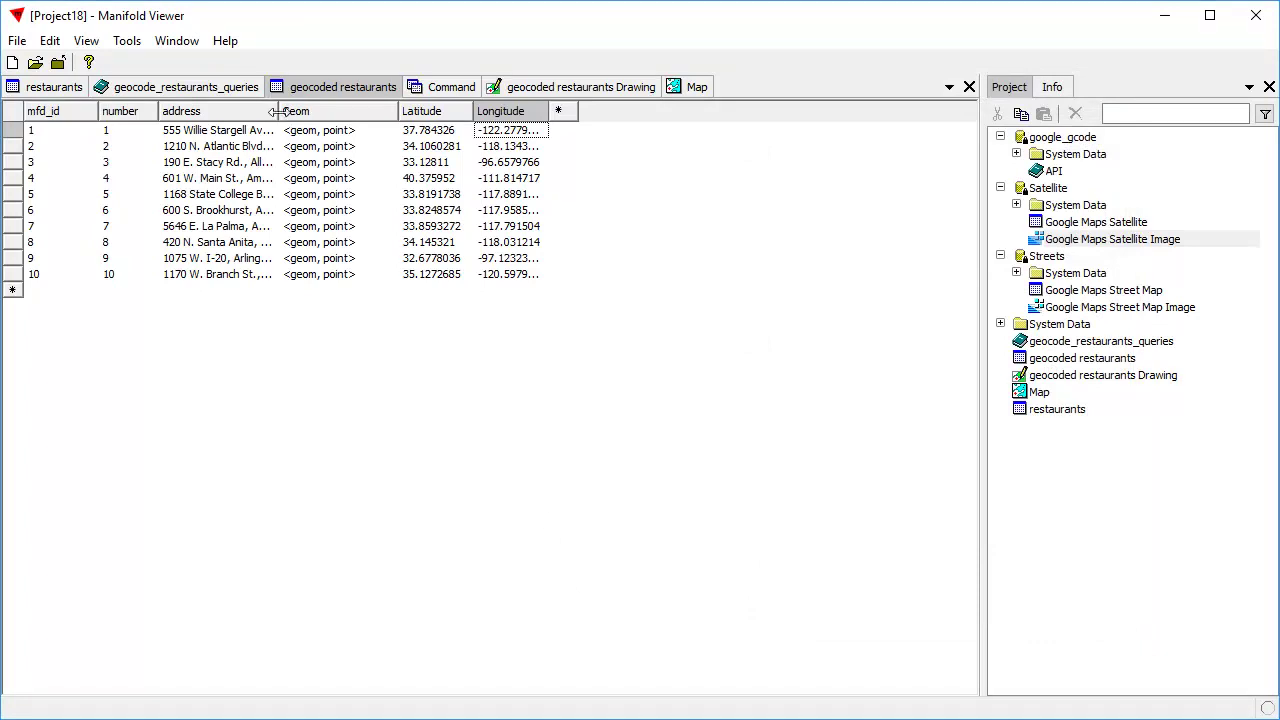
{"action": "left_click_drag", "start_coordinate": [278, 111], "coordinate": [376, 111]}
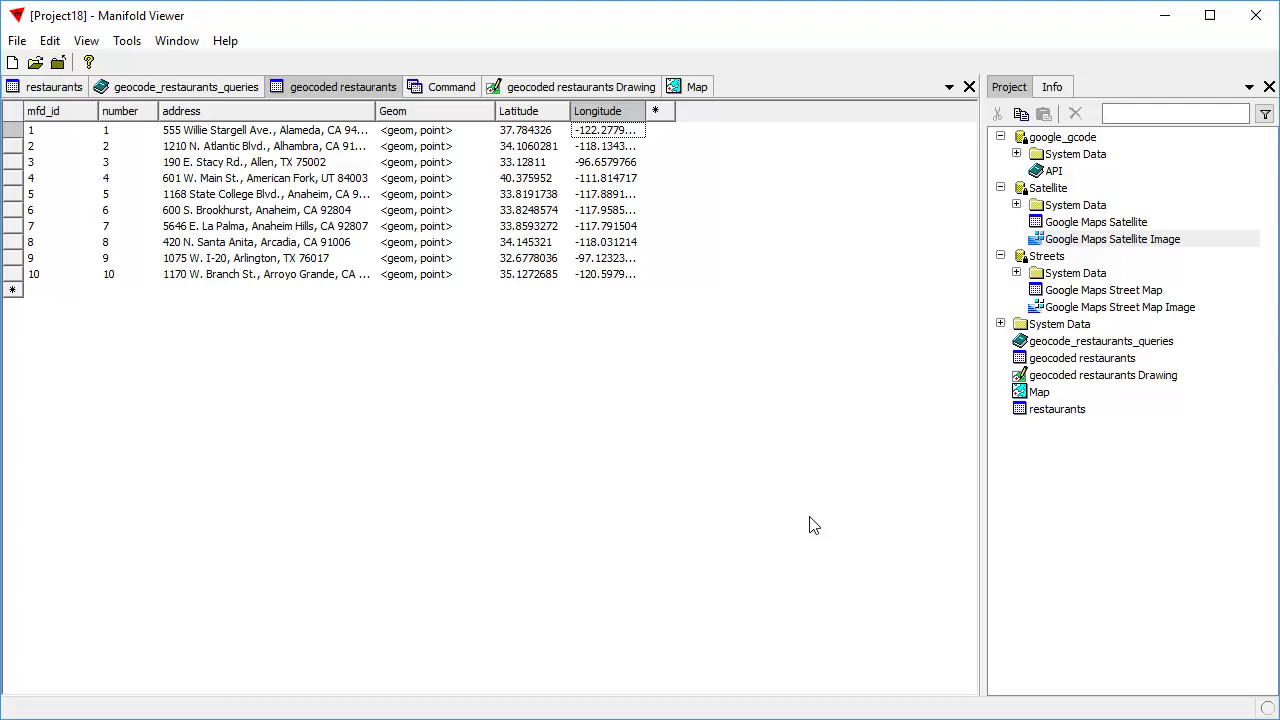
Zoom out on the street map and float the geocoded restaurants table as a smaller window.
{"action": "left_click", "coordinate": [697, 90]}
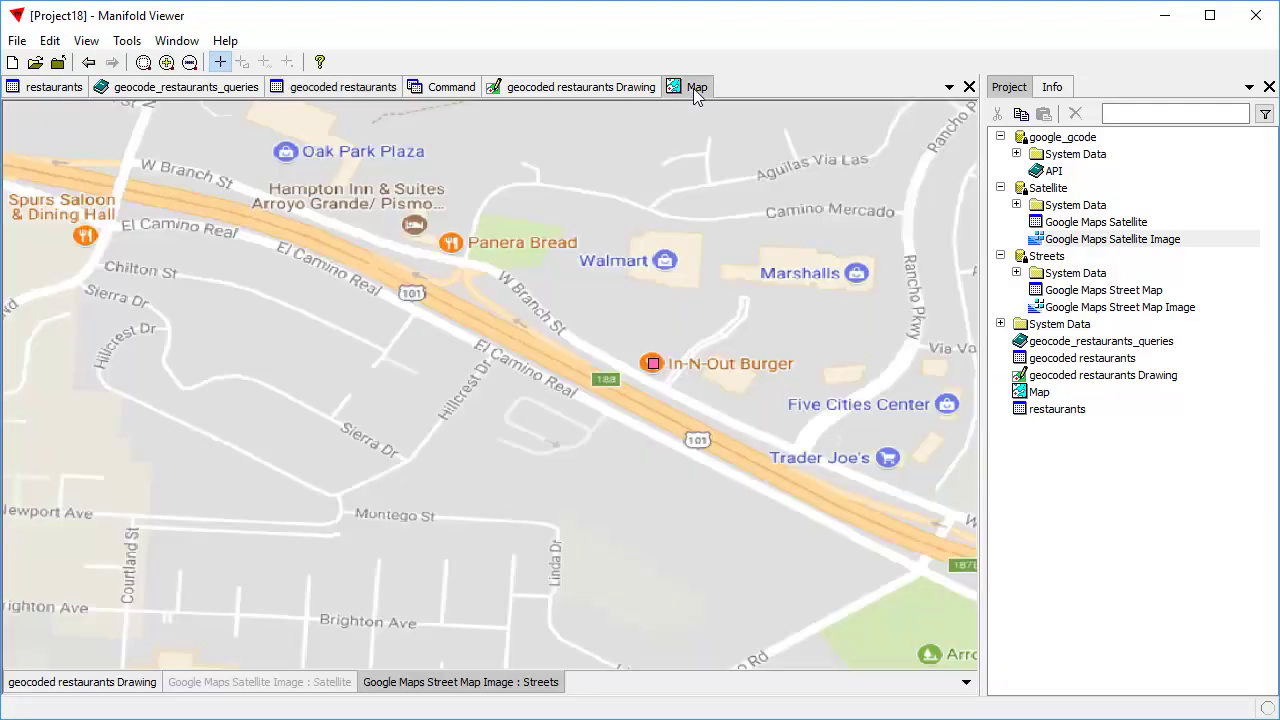
{"action": "scroll", "coordinate": [784, 390], "scroll_direction": "down", "scroll_amount": 1}
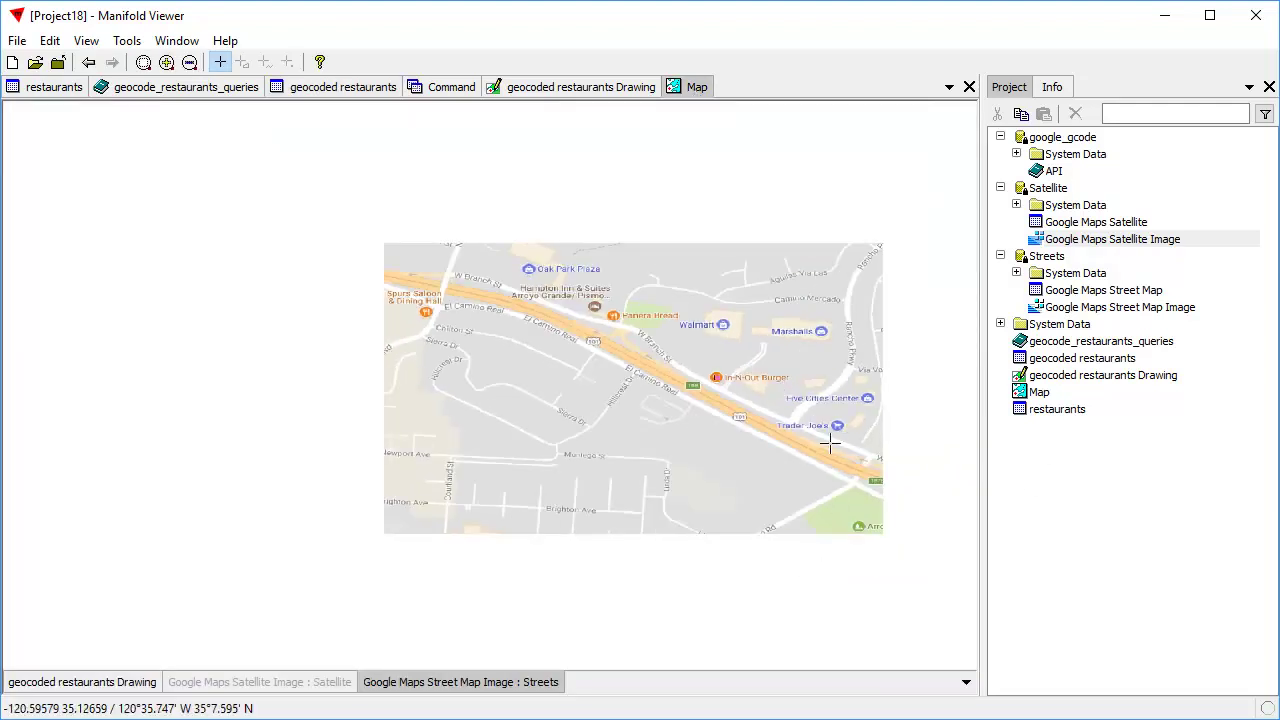
{"action": "left_click", "coordinate": [357, 90]}
{"action": "left_click_drag", "start_coordinate": [960, 684], "coordinate": [650, 246]}
{"action": "left_click_drag", "start_coordinate": [578, 106], "coordinate": [789, 429]}
Pan the map to centre the magenta Arroyo Grande restaurant point and place the table over it.
{"action": "left_click", "coordinate": [556, 87]}
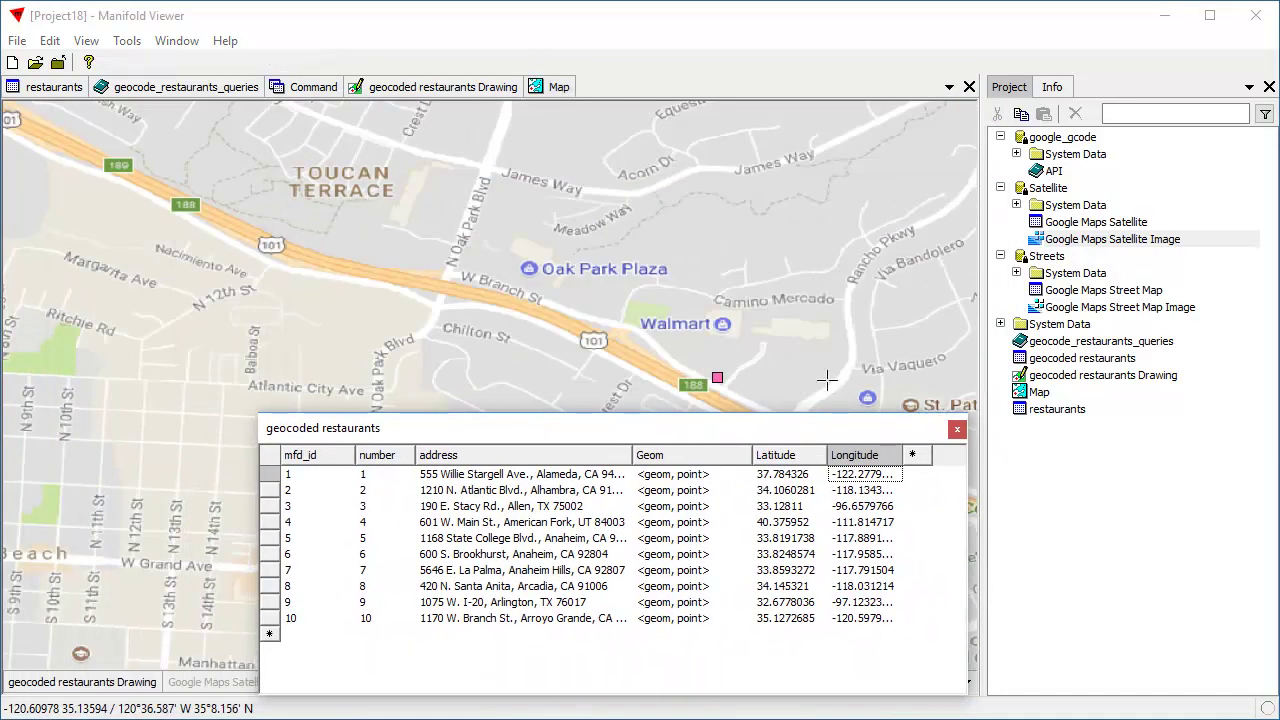
{"action": "left_click_drag", "start_coordinate": [771, 351], "coordinate": [545, 231]}
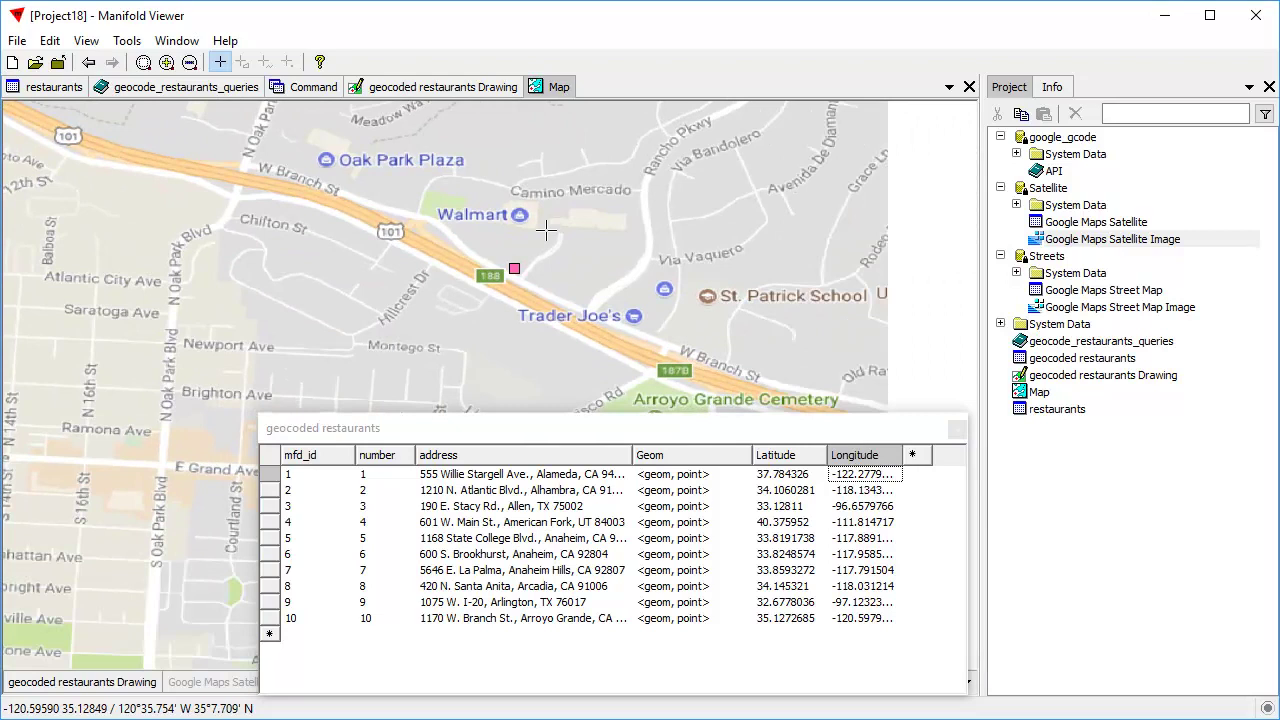
{"action": "left_click_drag", "start_coordinate": [769, 271], "coordinate": [611, 243]}
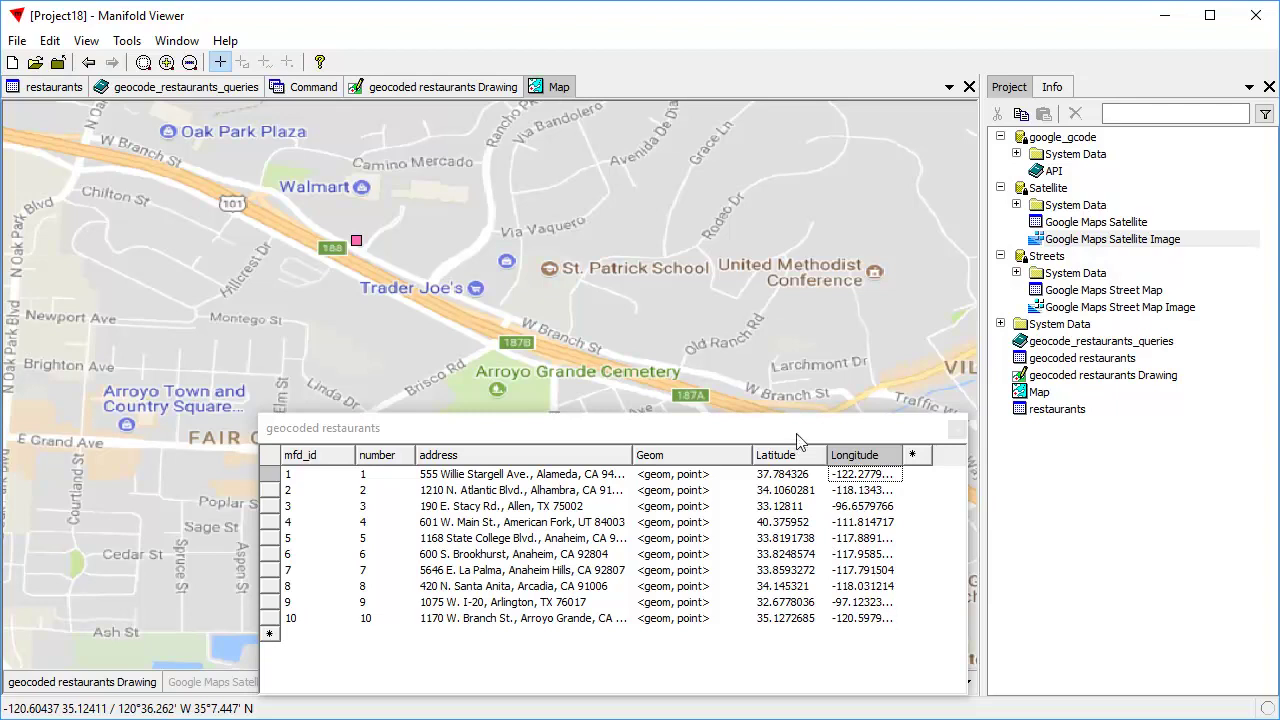
{"action": "left_click_drag", "start_coordinate": [798, 432], "coordinate": [766, 364]}
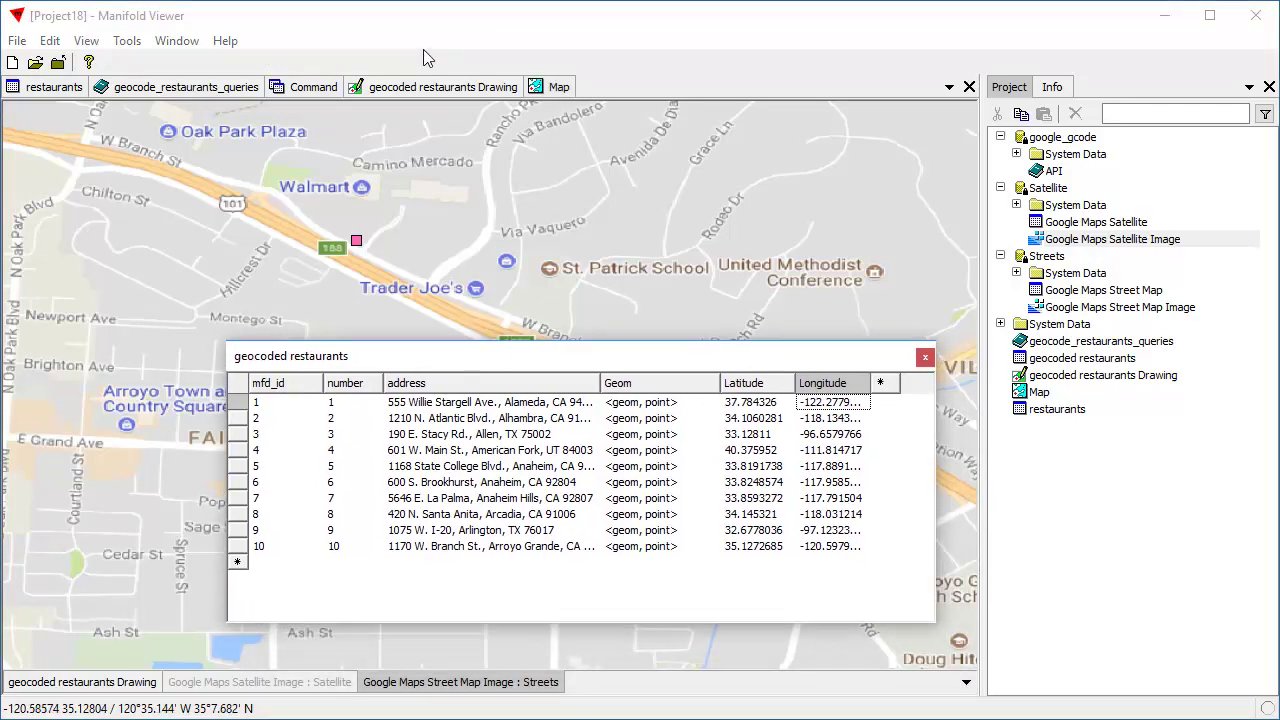